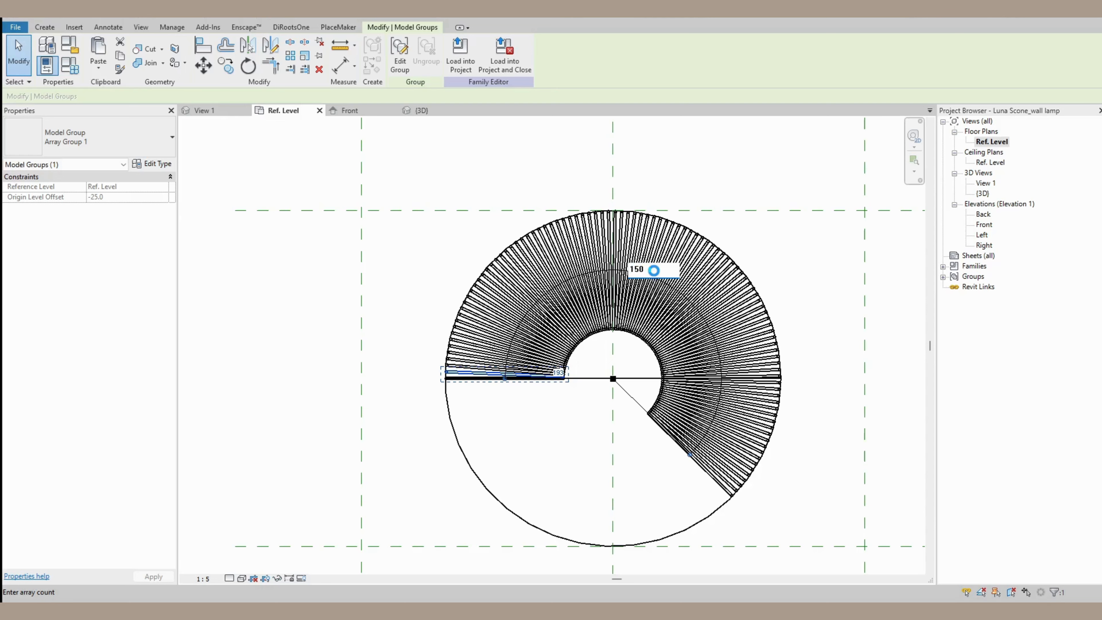
Raise the radial array's item count to 160 so the ribs fill the whole ring.
key(Return)
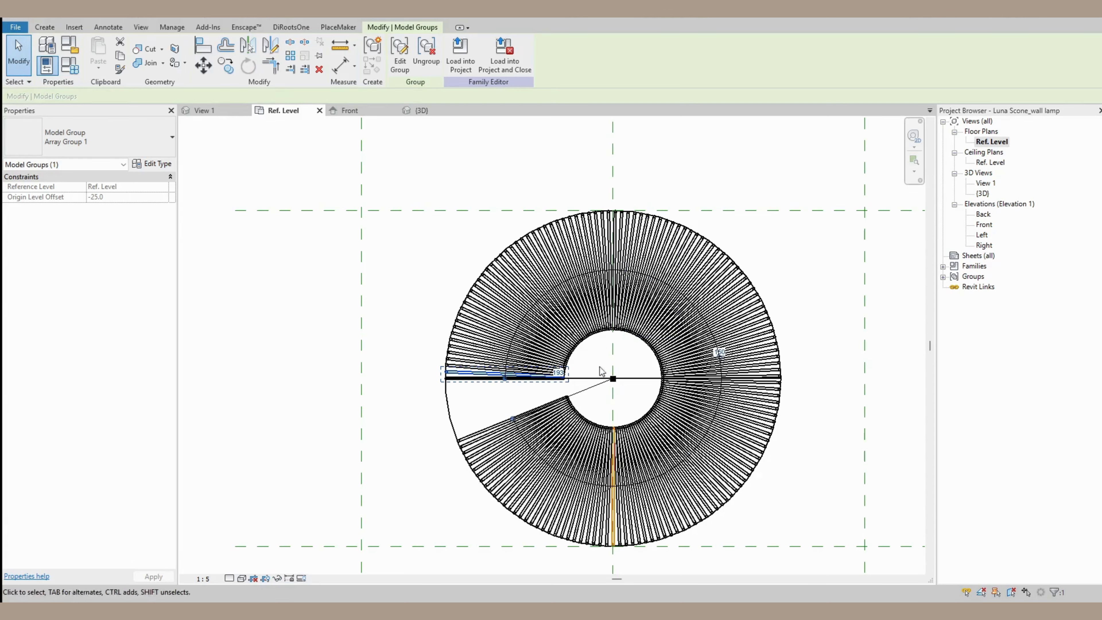
click(719, 352)
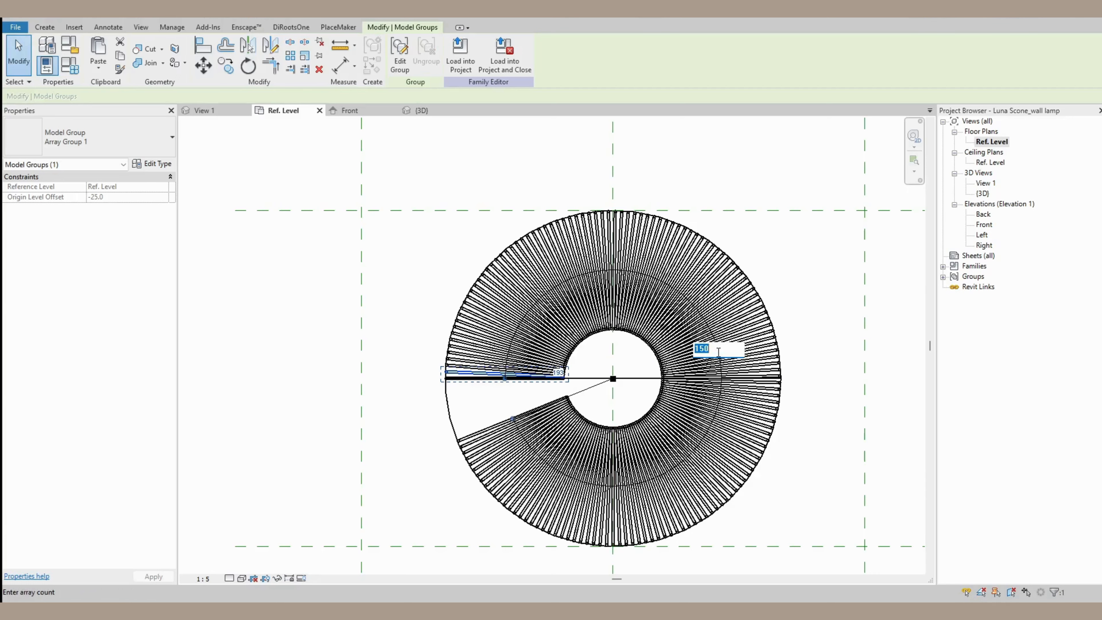
text(160)
key(Return)
key(Return)
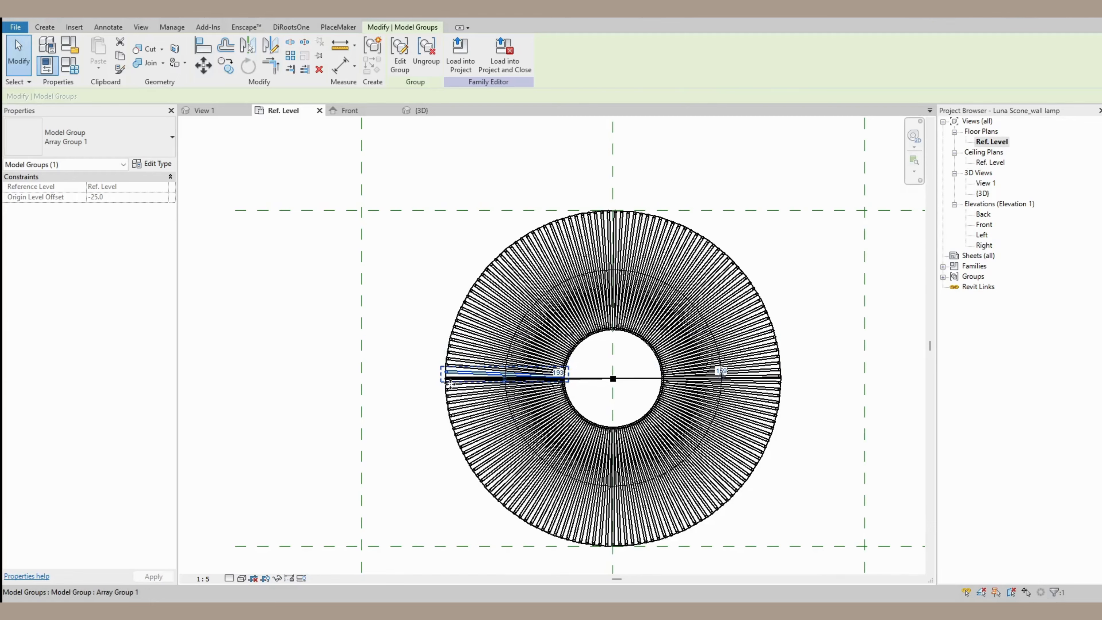
Delete the horizontal model line that crosses the ring through its centre.
scroll(450, 384, up, 5)
key(Escape)
click(397, 362)
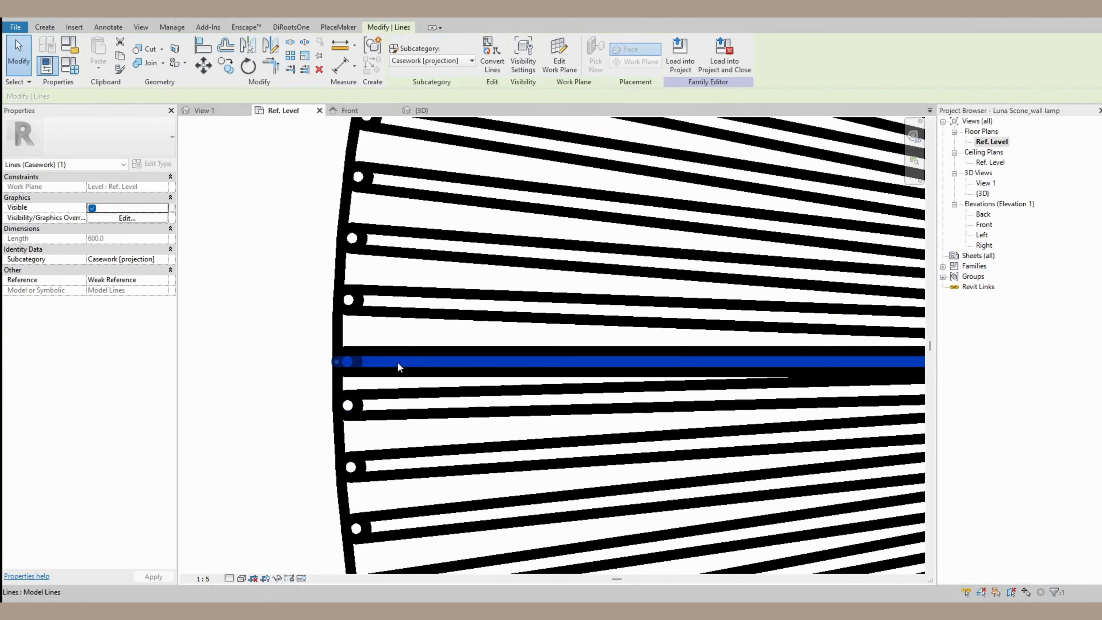
key(Delete)
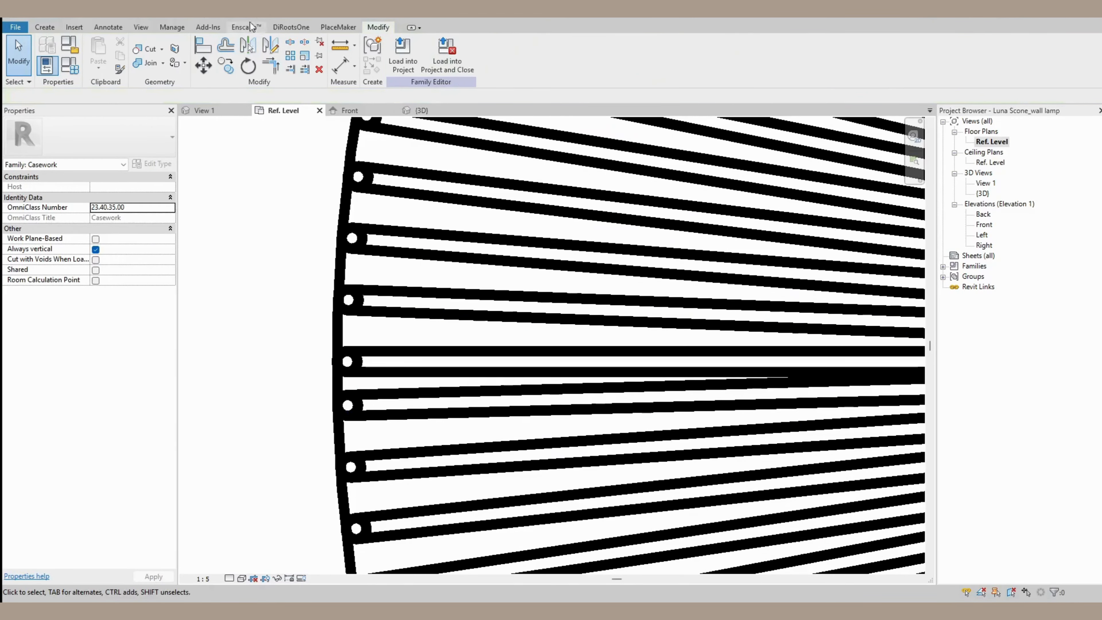
Inspect the arrayed lampshade ribs from several angles in the 3D view.
click(217, 17)
scroll(544, 315, down, 5)
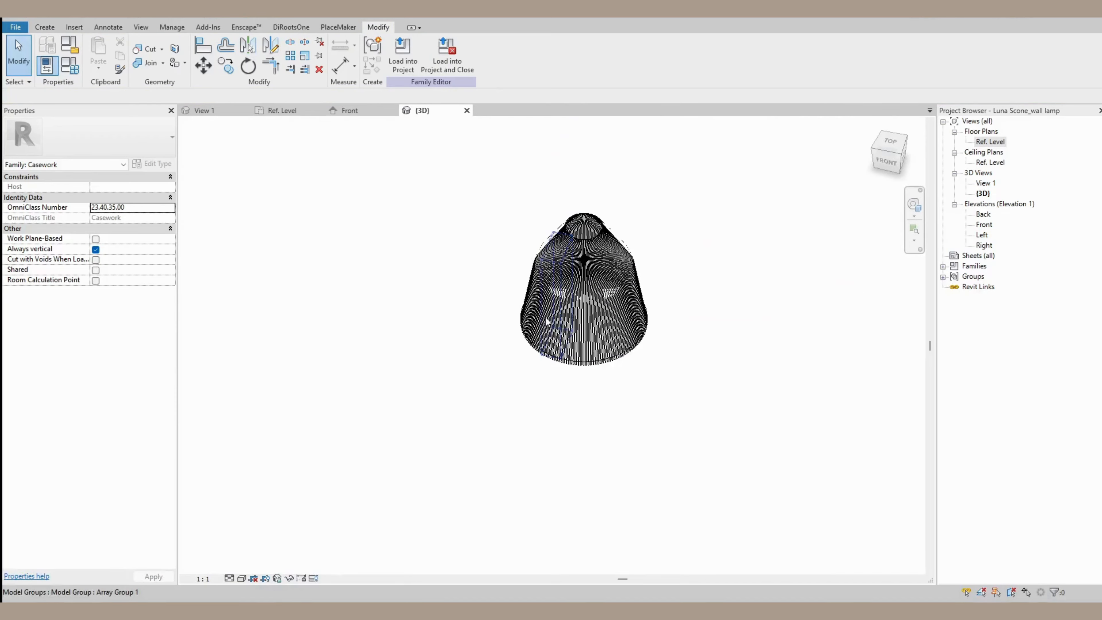
scroll(635, 289, up, 5)
click(615, 413)
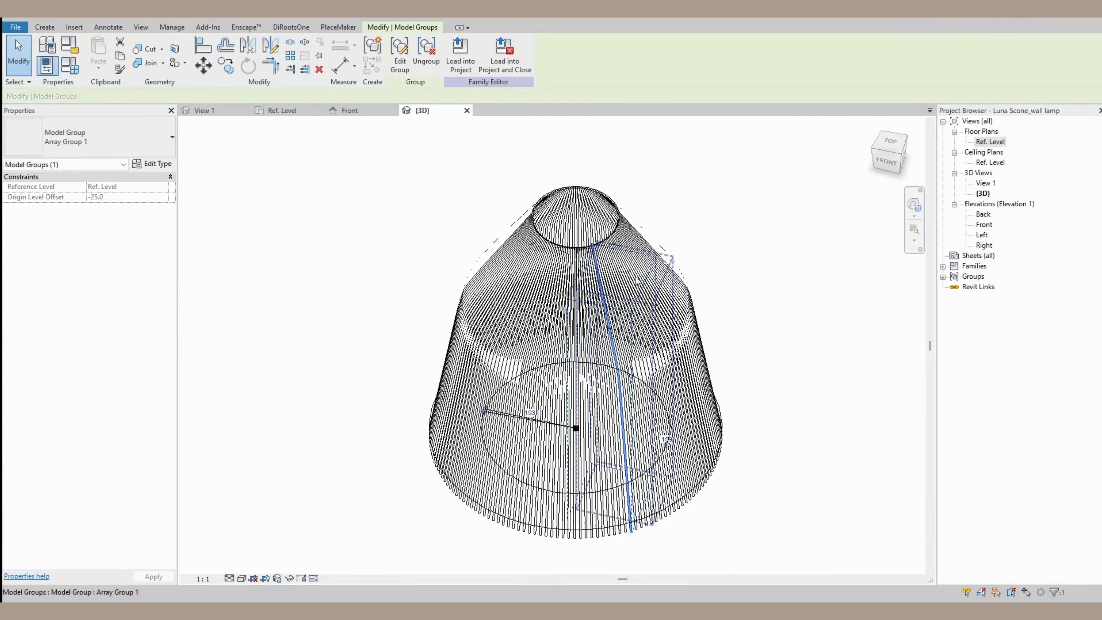
shift+middle_drag(725, 359, 807, 326)
click(808, 356)
shift+middle_drag(603, 362, 503, 381)
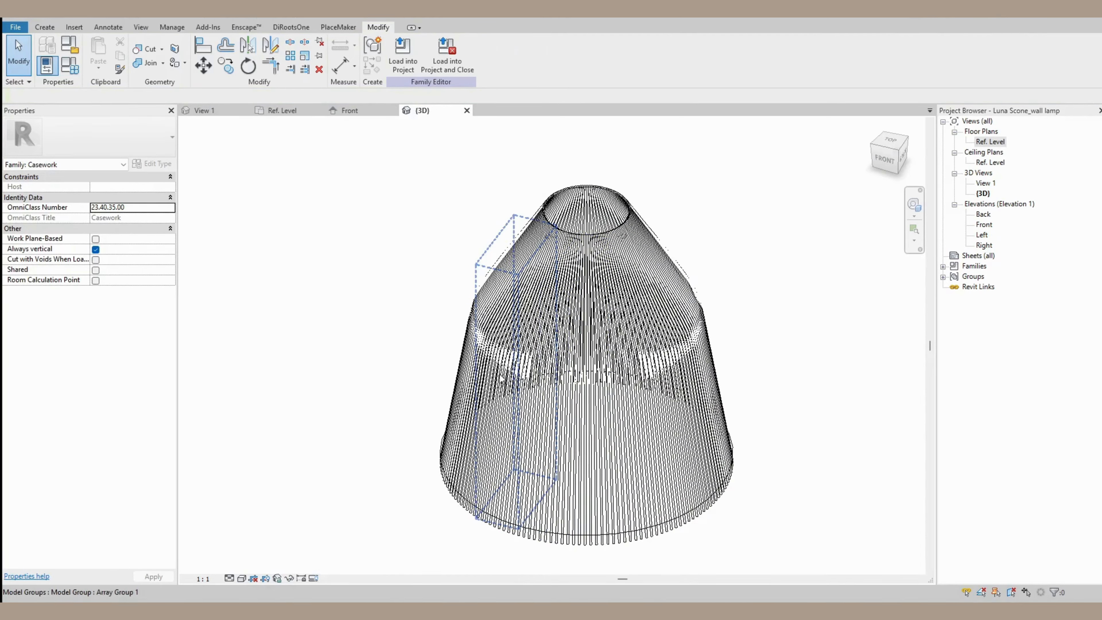
Move the reference image off the lampshade in the Front elevation, placing it above and to one side of the model.
click(347, 111)
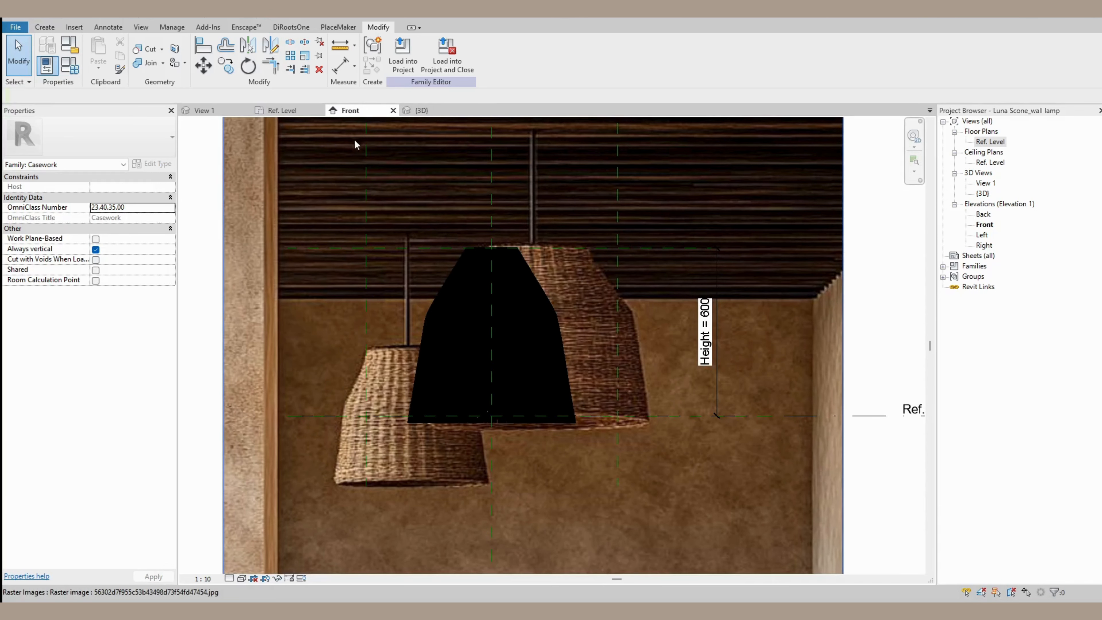
scroll(476, 283, down, 5)
scroll(557, 271, up, 2)
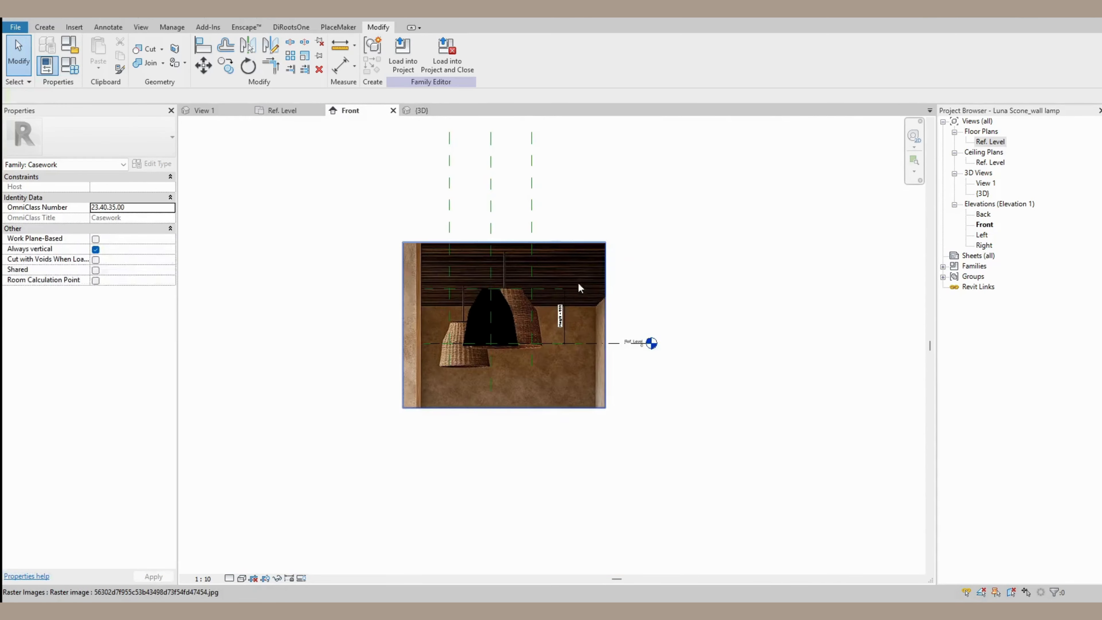
click(578, 288)
drag(444, 298, 429, 276)
scroll(446, 279, up, 2)
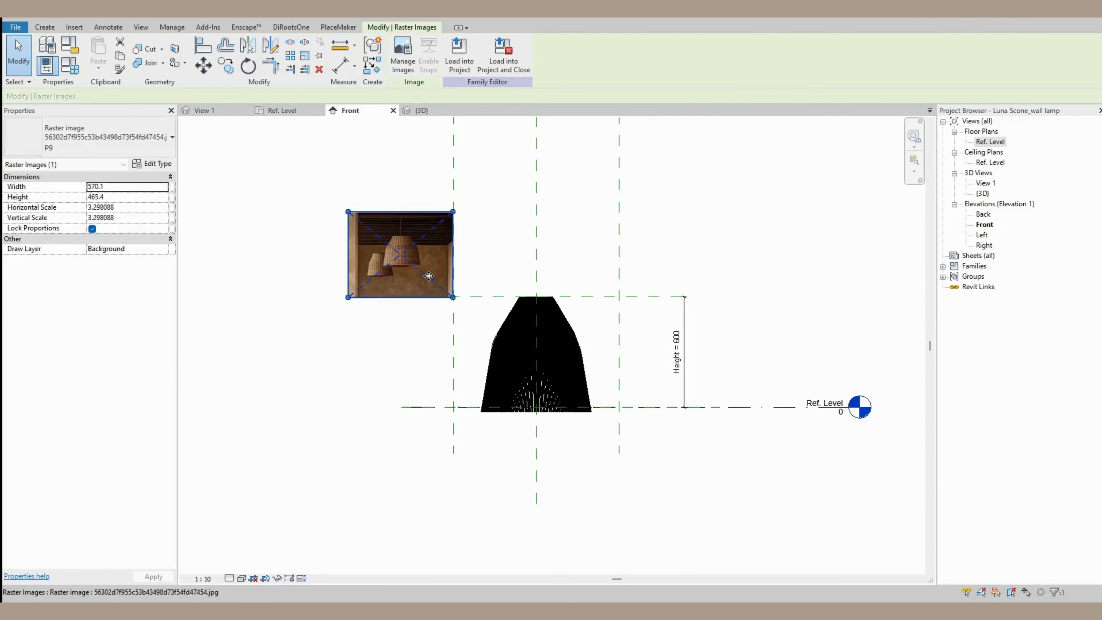
scroll(429, 276, up, 4)
scroll(429, 274, down, 3)
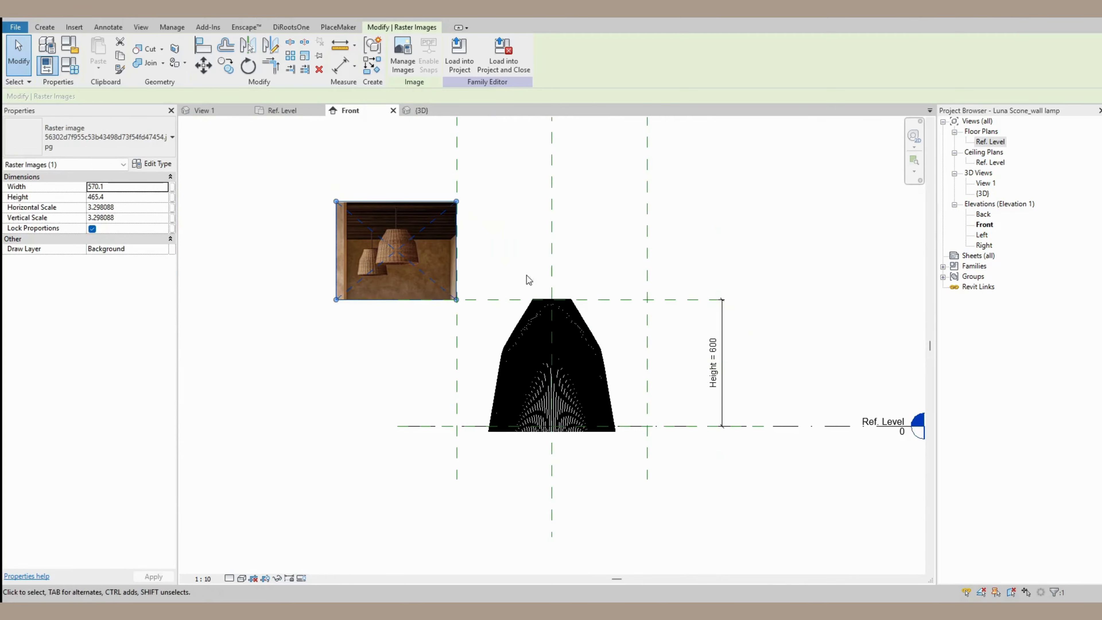
Edit the group of one arrayed rib in the Ref. Level plan and assign a brown material to the rib.
click(282, 110)
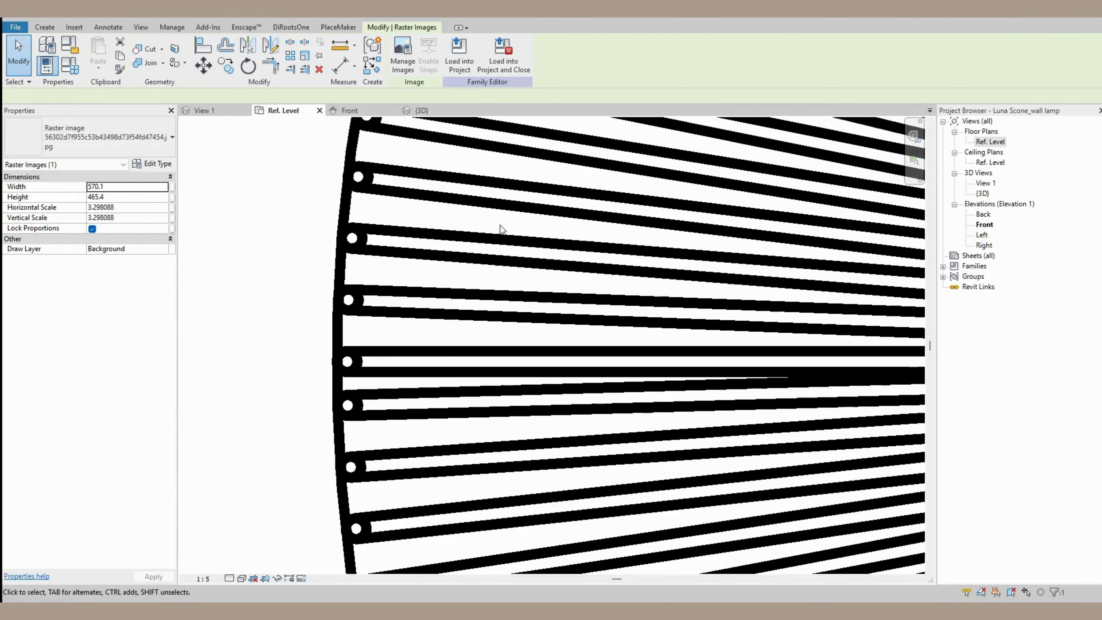
scroll(474, 265, down, 6)
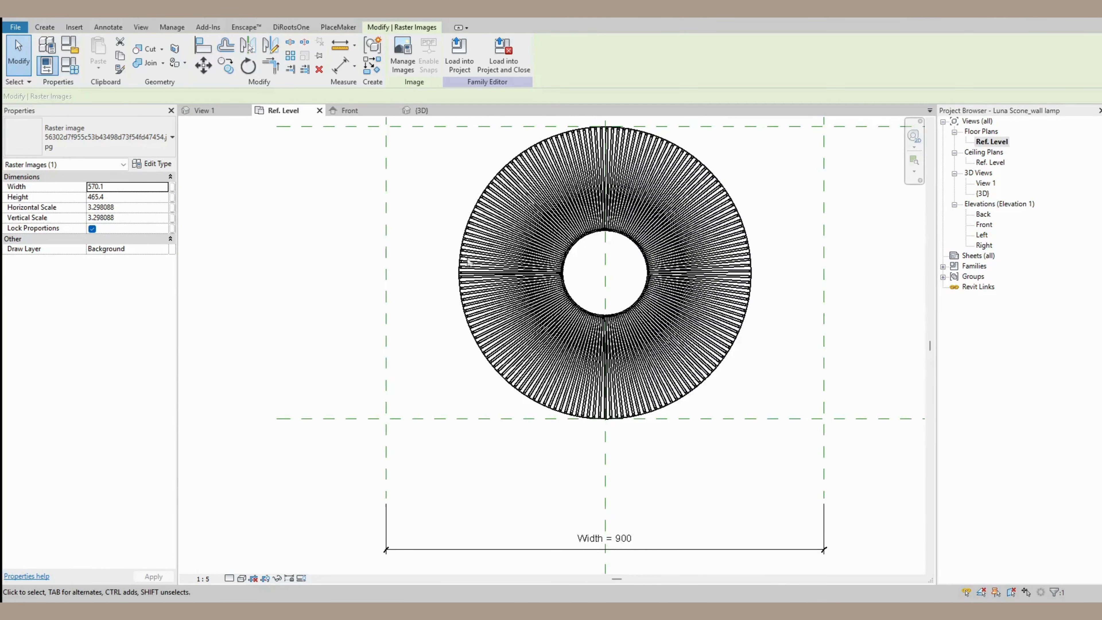
scroll(469, 260, down, 3)
scroll(489, 201, up, 4)
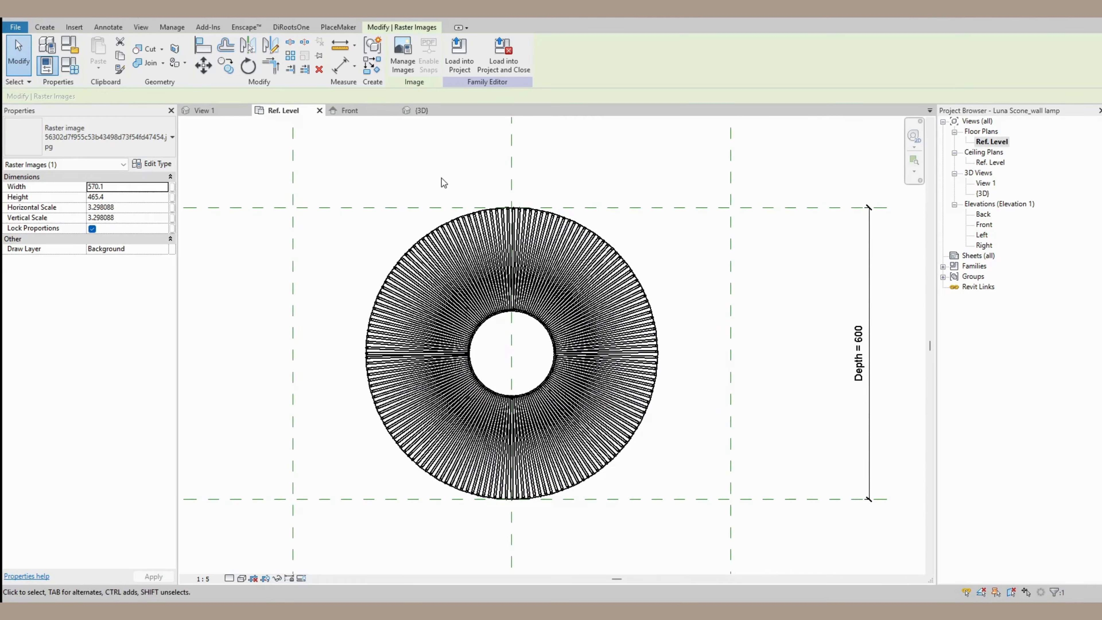
scroll(442, 178, up, 1)
click(440, 278)
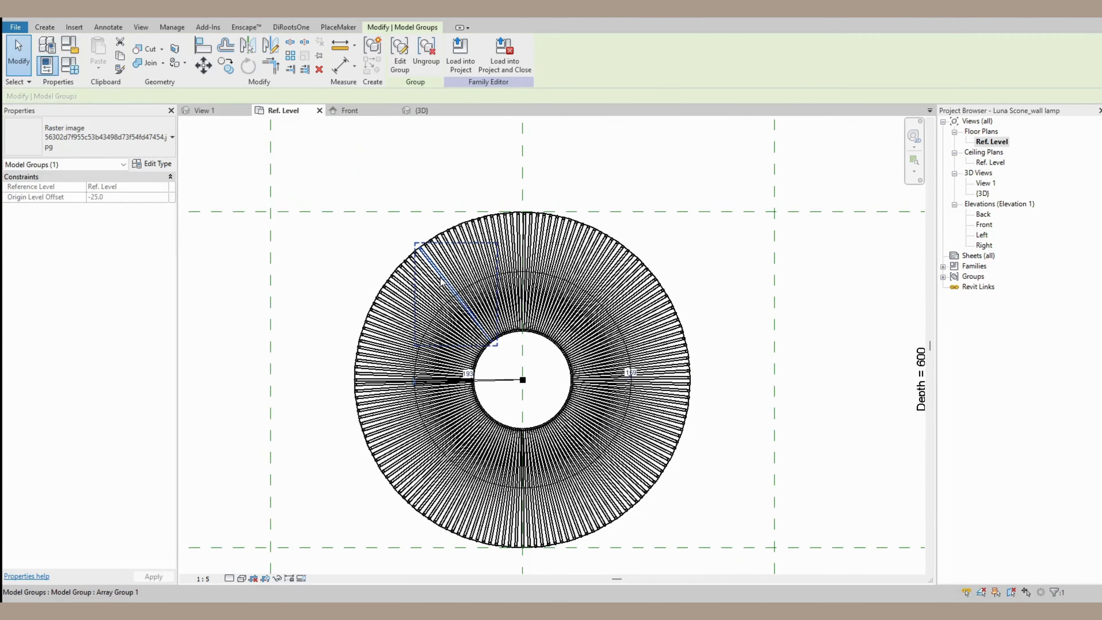
scroll(440, 280, up, 3)
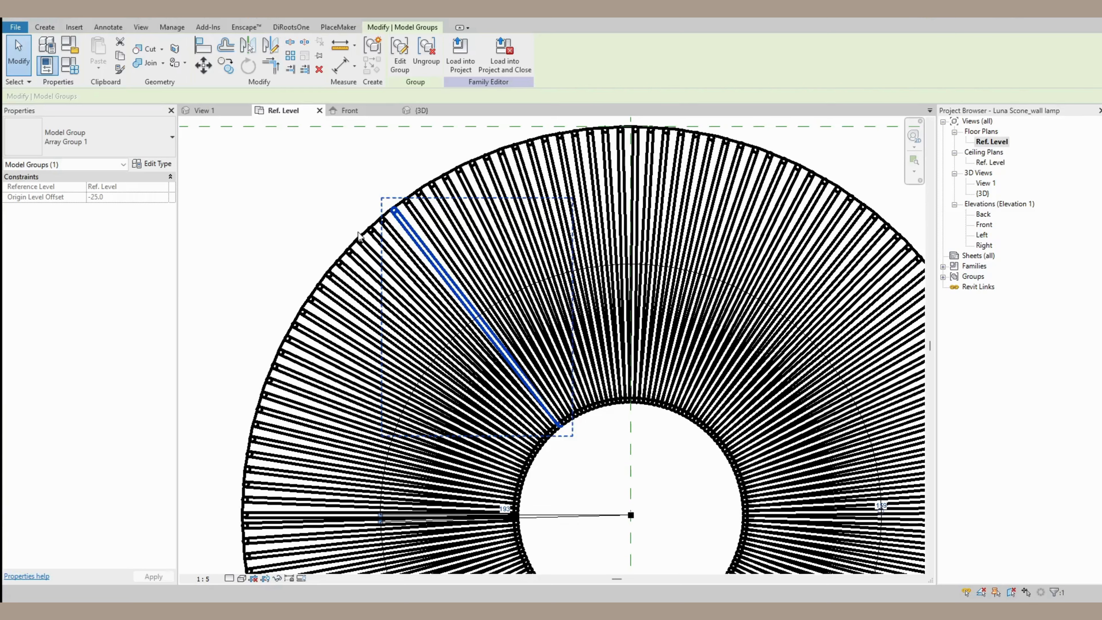
click(400, 63)
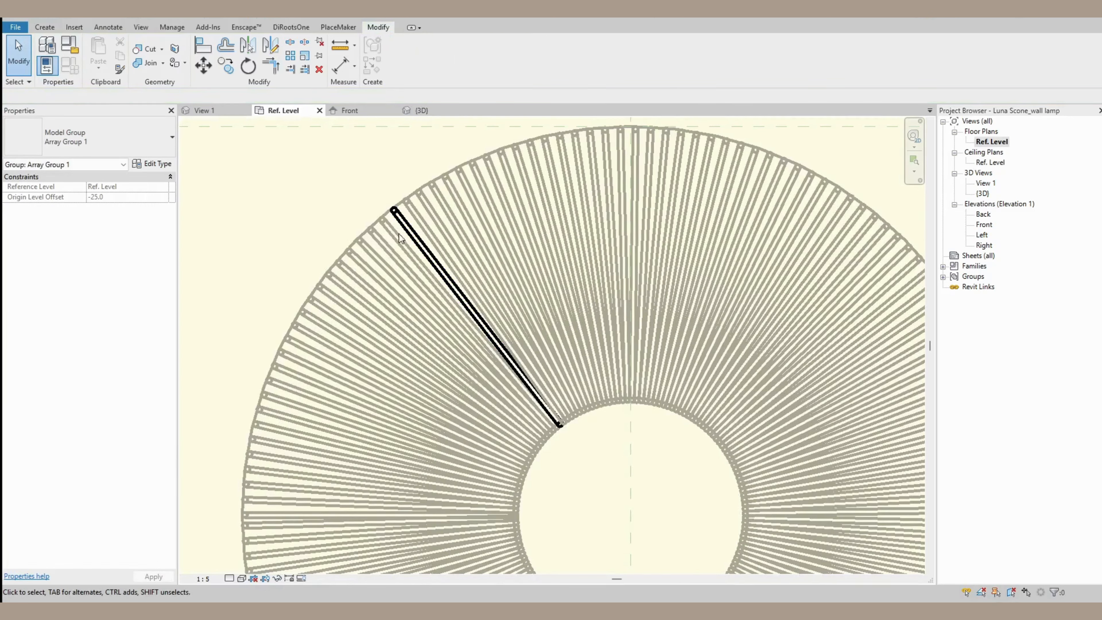
click(419, 248)
click(164, 238)
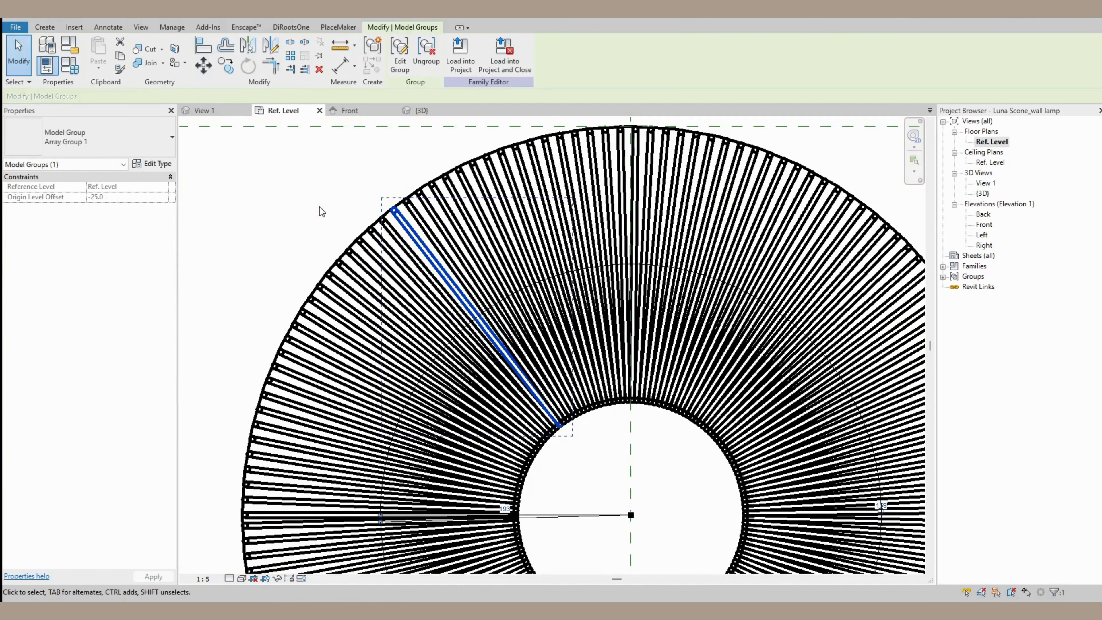
click(319, 206)
Check the ribs' material in a shaded 3D view and compare the shape with the woven lamp reference image in the Front elevation.
click(213, 13)
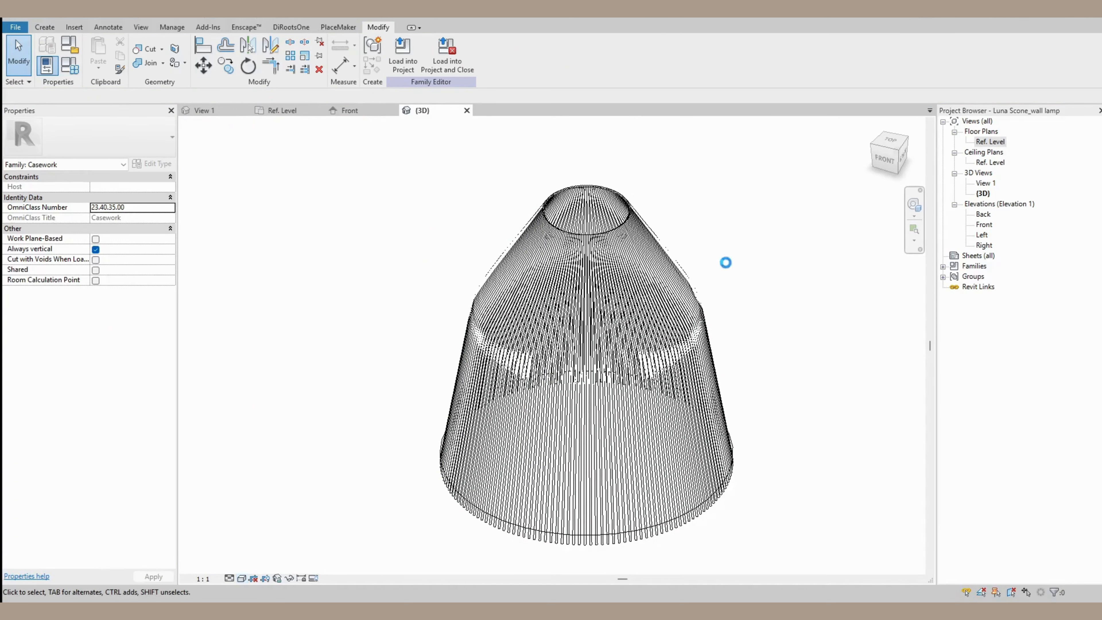
scroll(656, 271, up, 4)
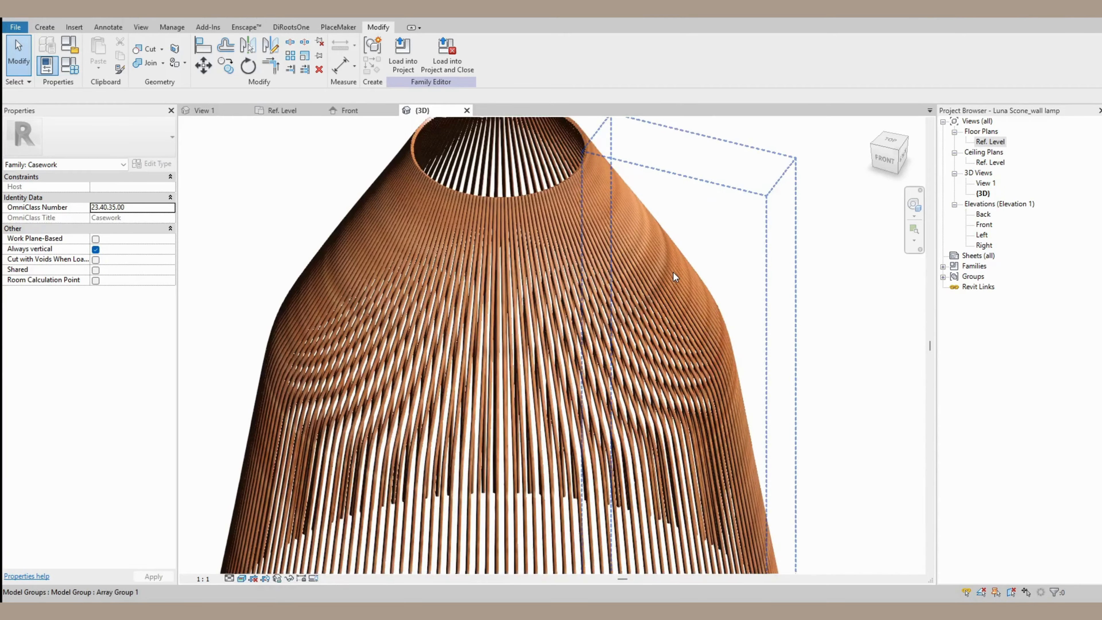
scroll(673, 272, down, 4)
shift+middle_drag(721, 300, 792, 320)
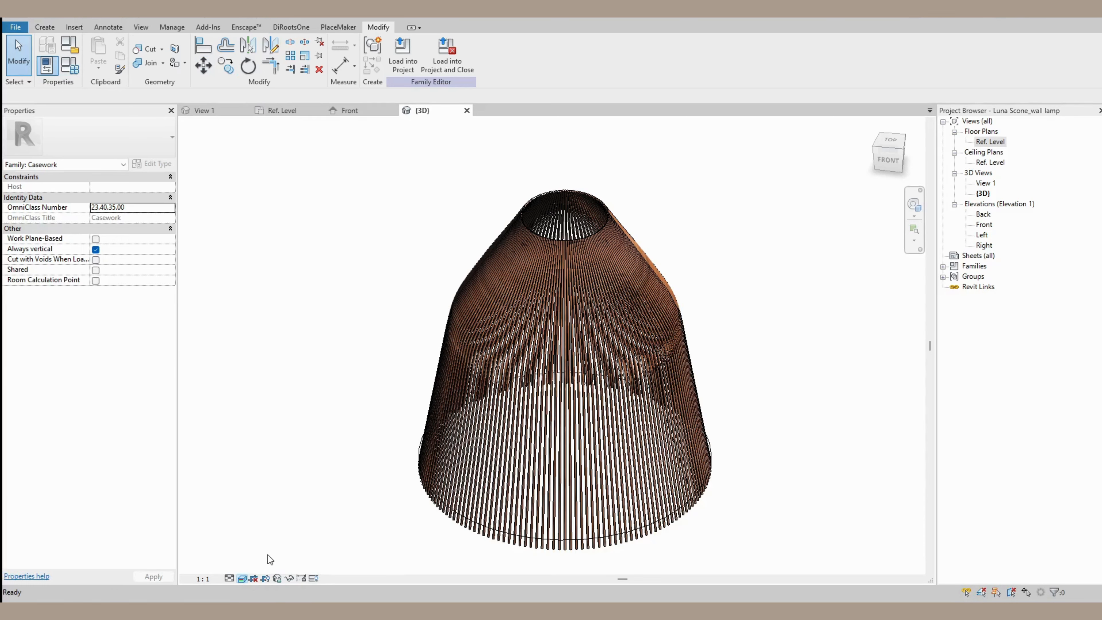
click(360, 110)
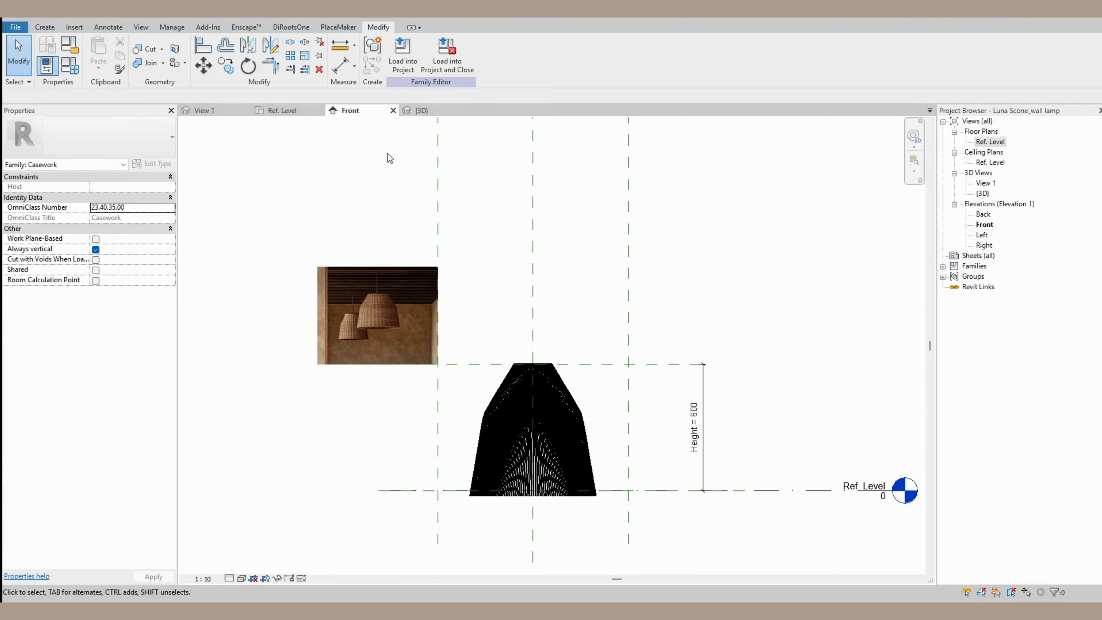
scroll(372, 284, up, 5)
scroll(380, 258, down, 3)
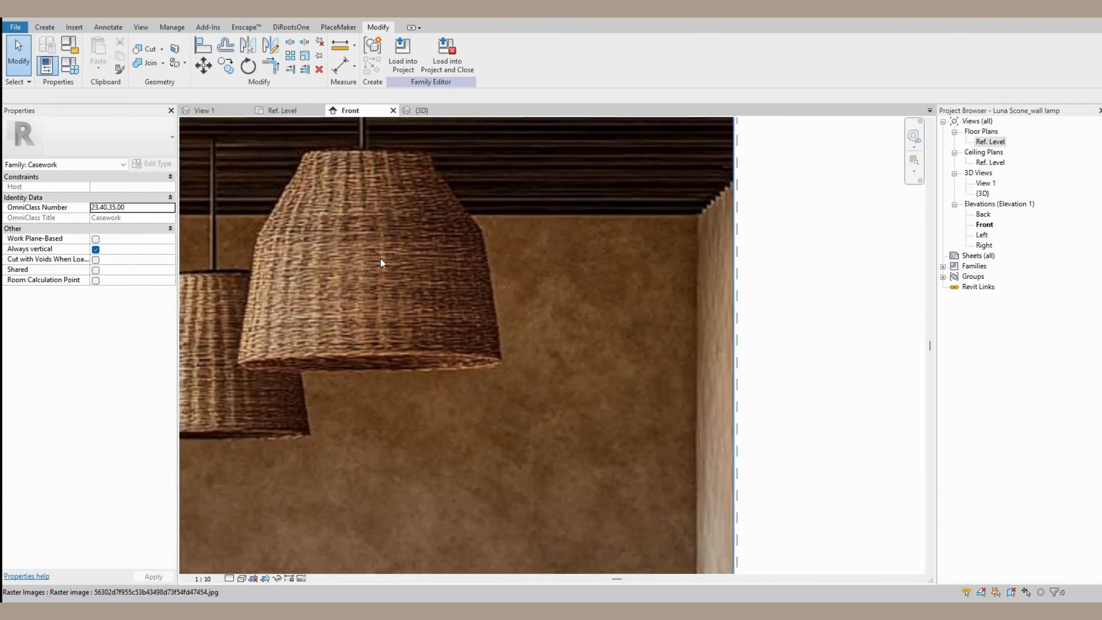
scroll(383, 261, down, 3)
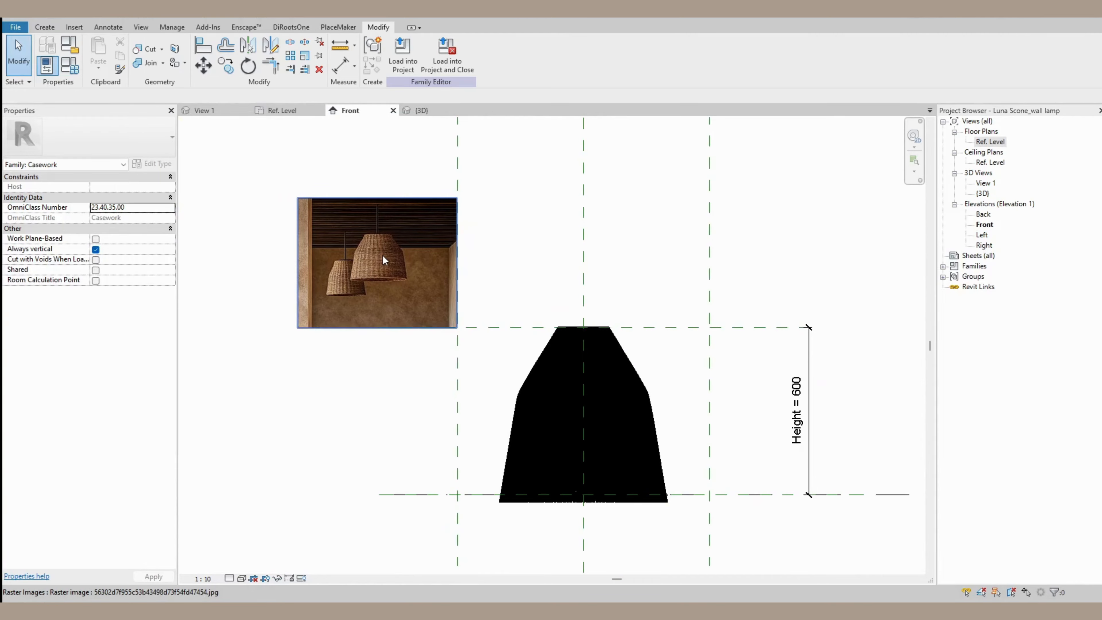
Start a Sweep in the Ref. Level plan and pick the ring's outer circle as its path.
click(281, 111)
scroll(323, 173, down, 5)
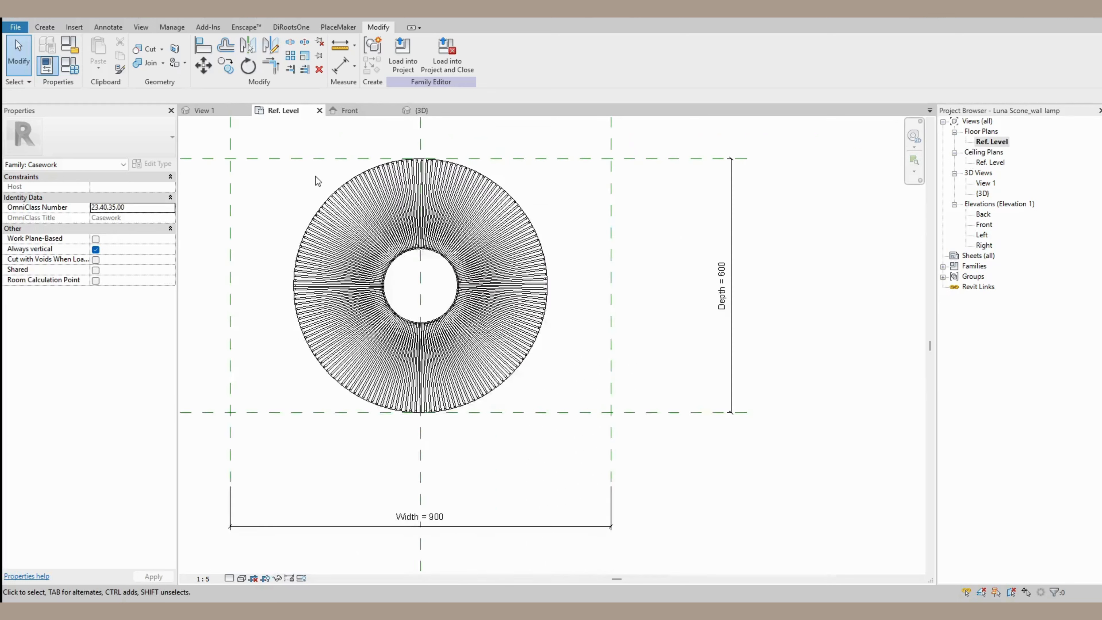
click(45, 27)
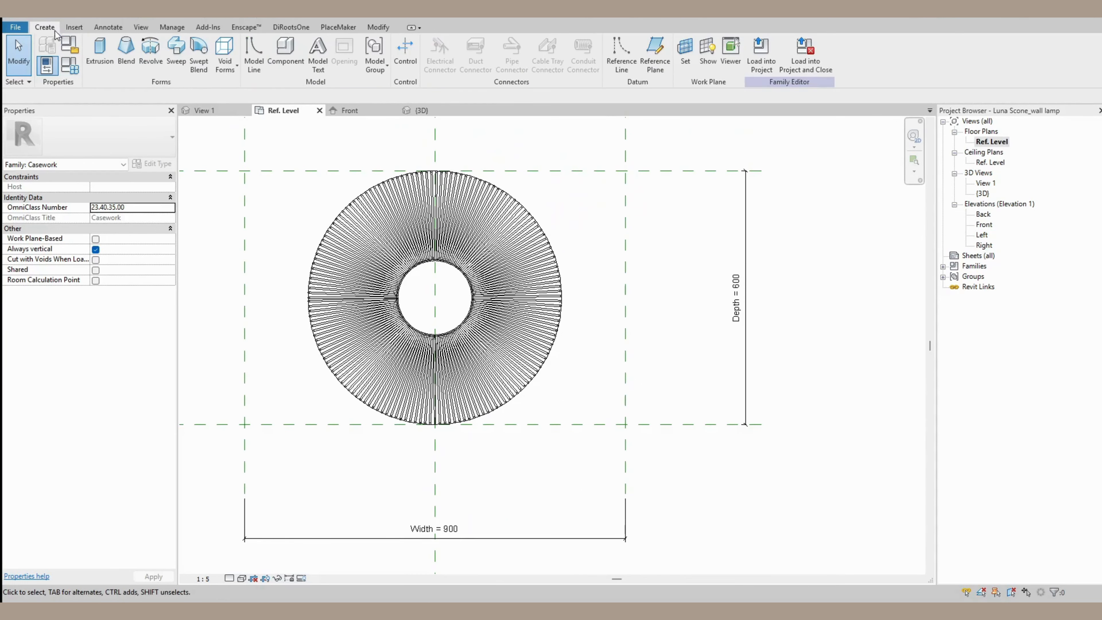
click(174, 68)
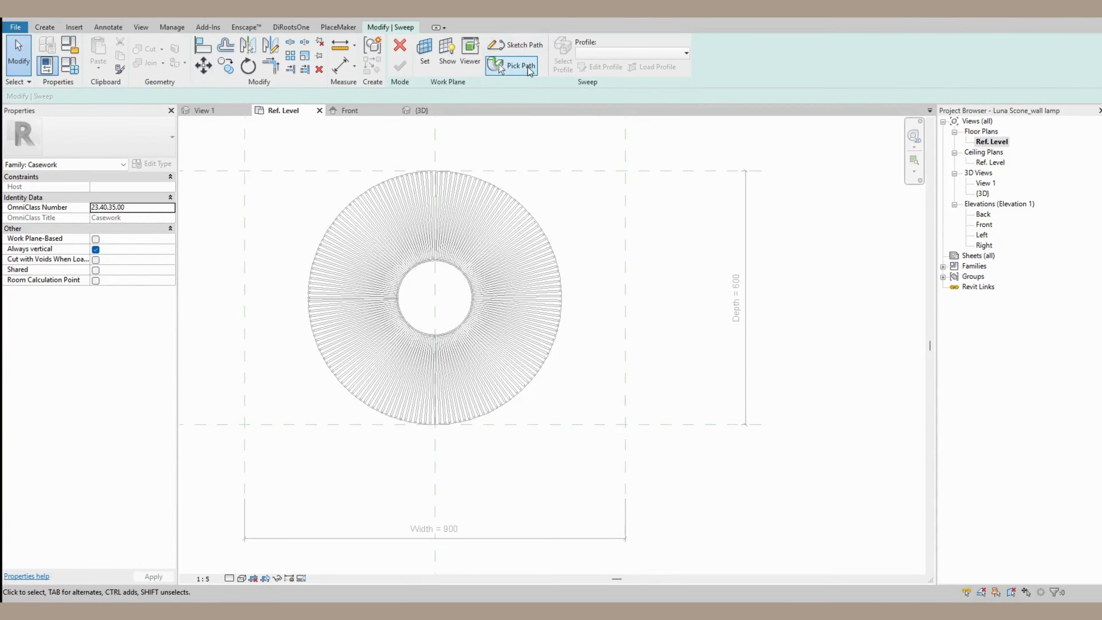
click(516, 65)
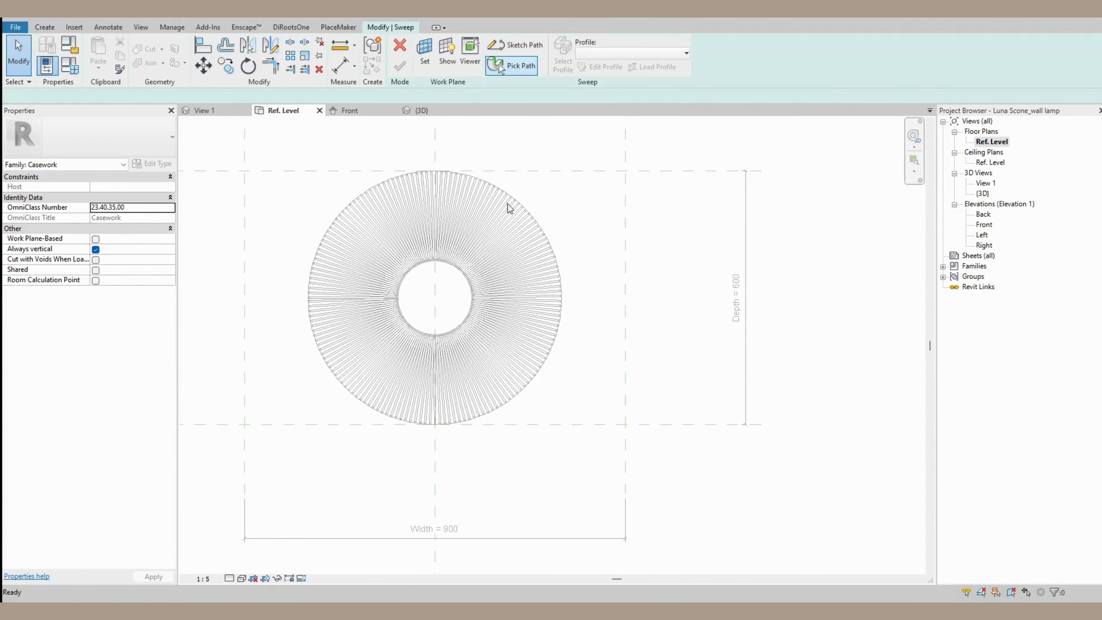
scroll(508, 200, up, 1)
scroll(508, 193, up, 3)
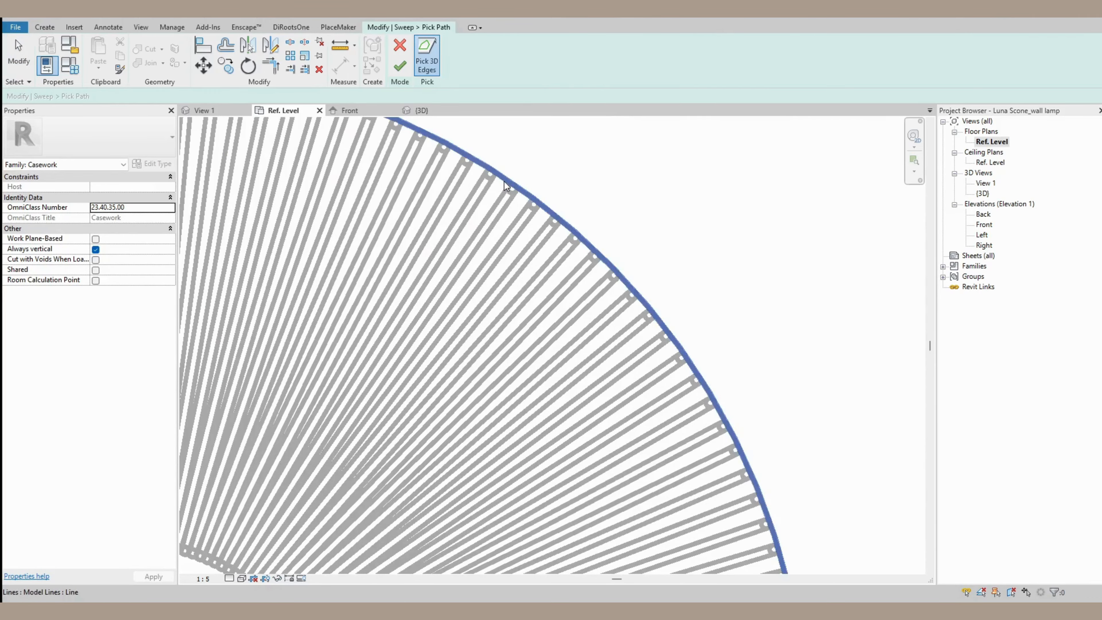
click(507, 195)
scroll(506, 191, down, 3)
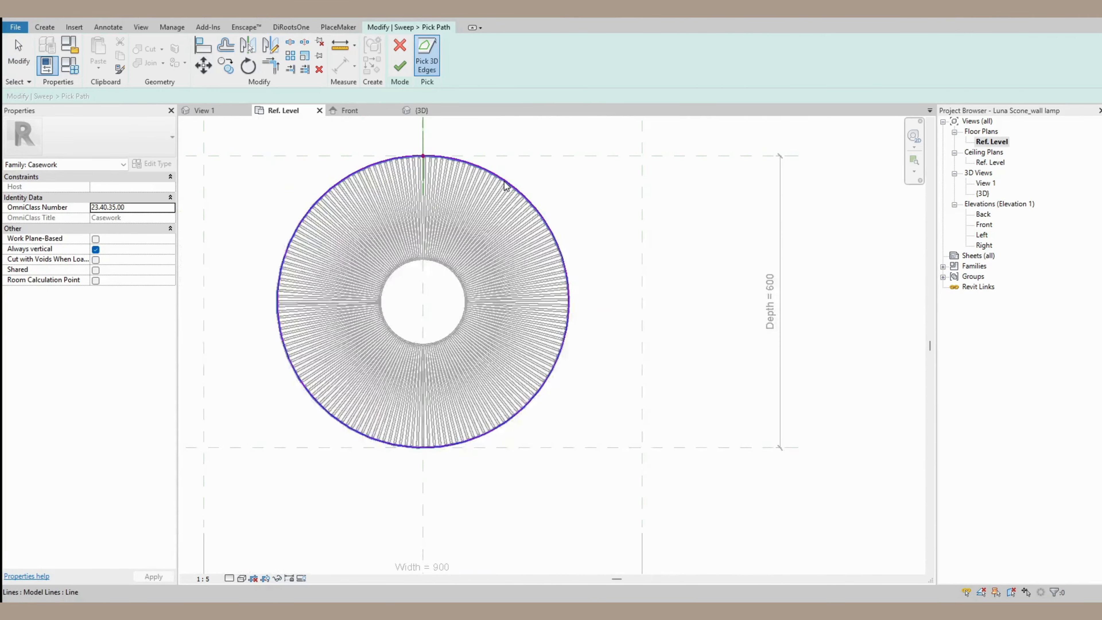
click(400, 66)
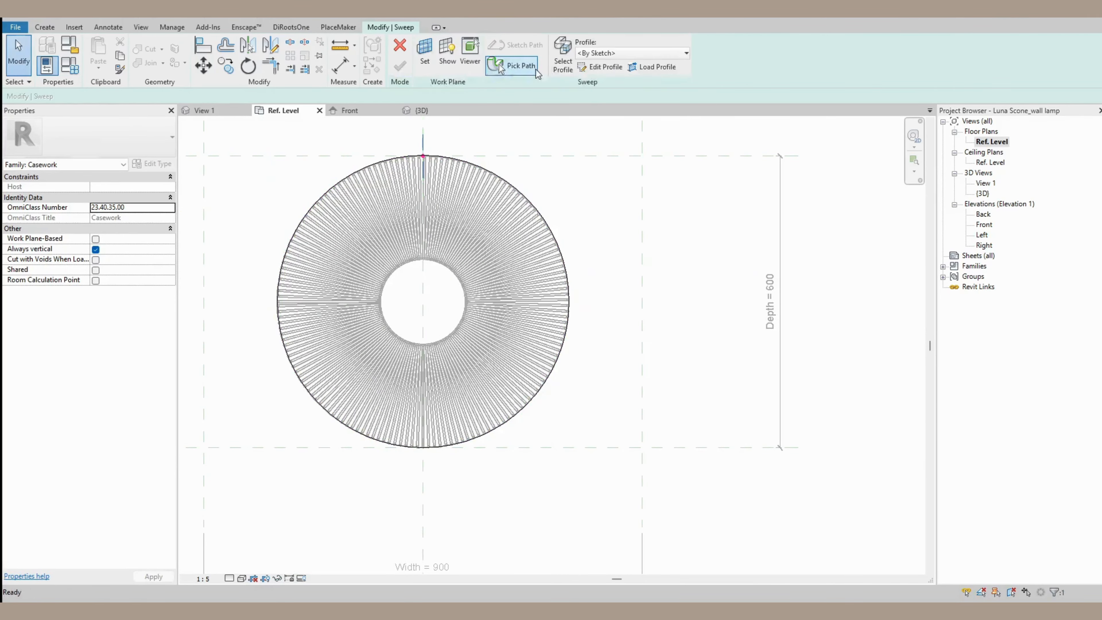
Edit the sweep profile in the 3D view and sketch a circle with a radius of 3 centred on the path's reference point.
click(600, 68)
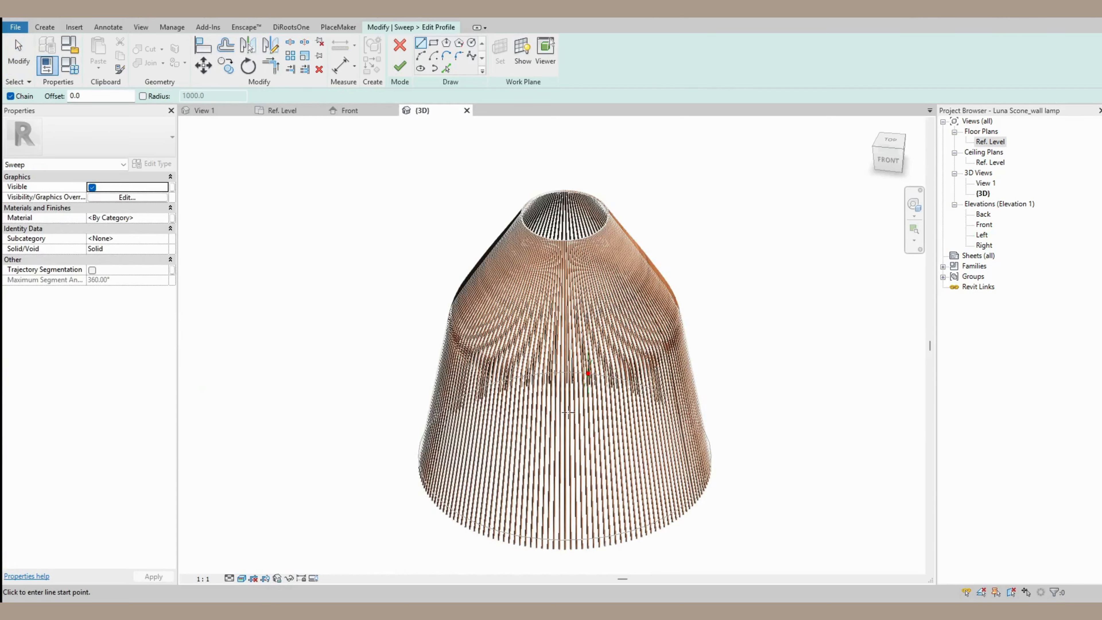
scroll(568, 414, down, 4)
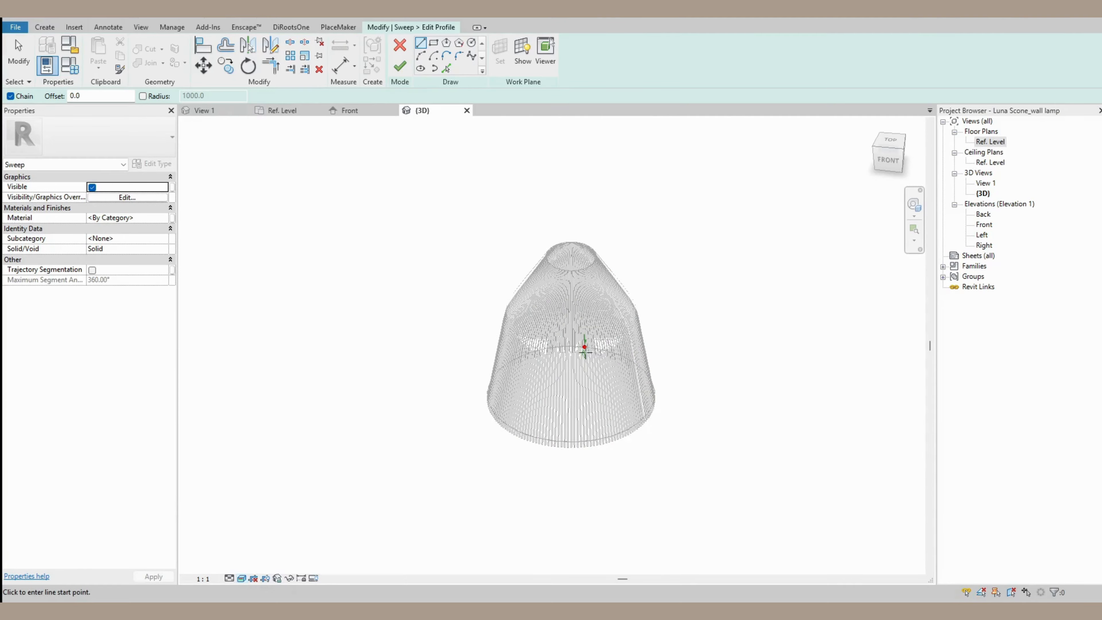
scroll(585, 353, up, 6)
shift+middle_drag(620, 332, 635, 337)
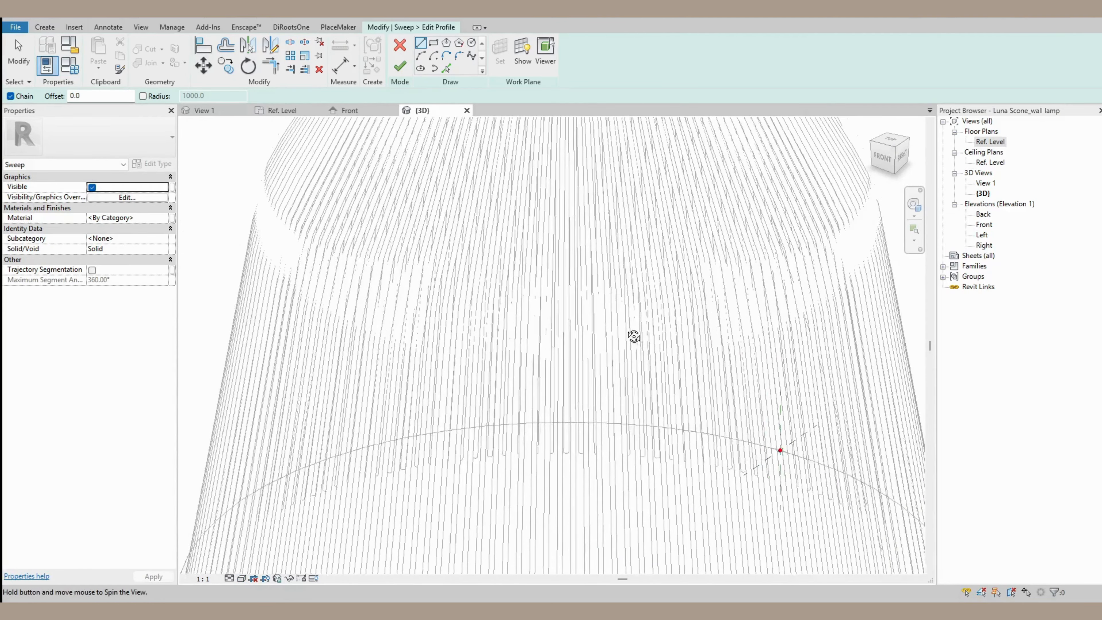
scroll(561, 323, down, 5)
scroll(709, 416, up, 4)
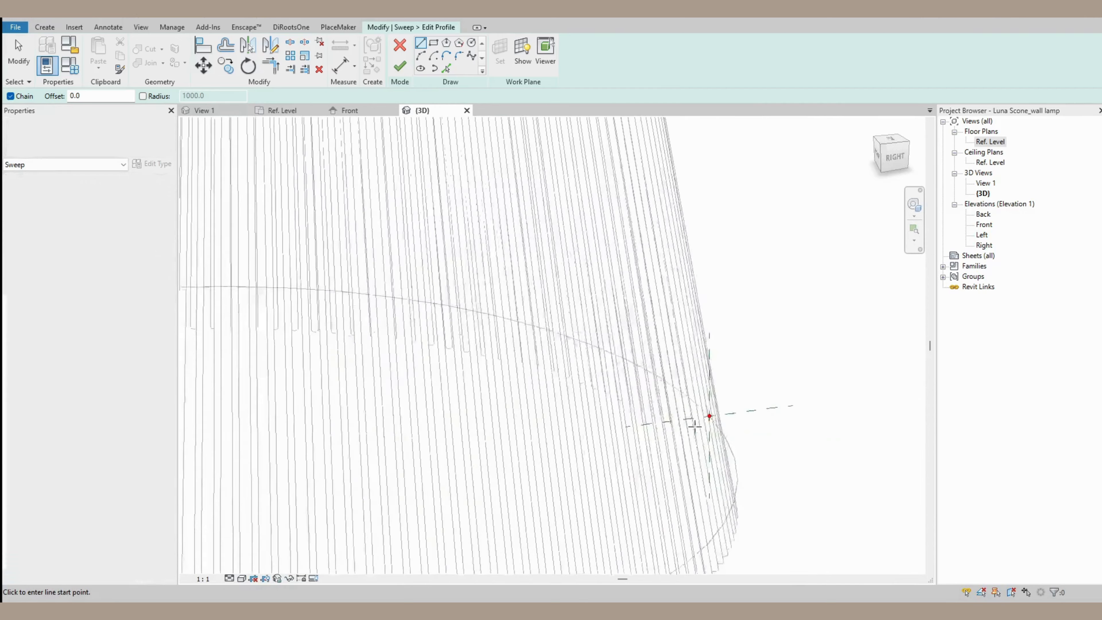
scroll(719, 411, up, 3)
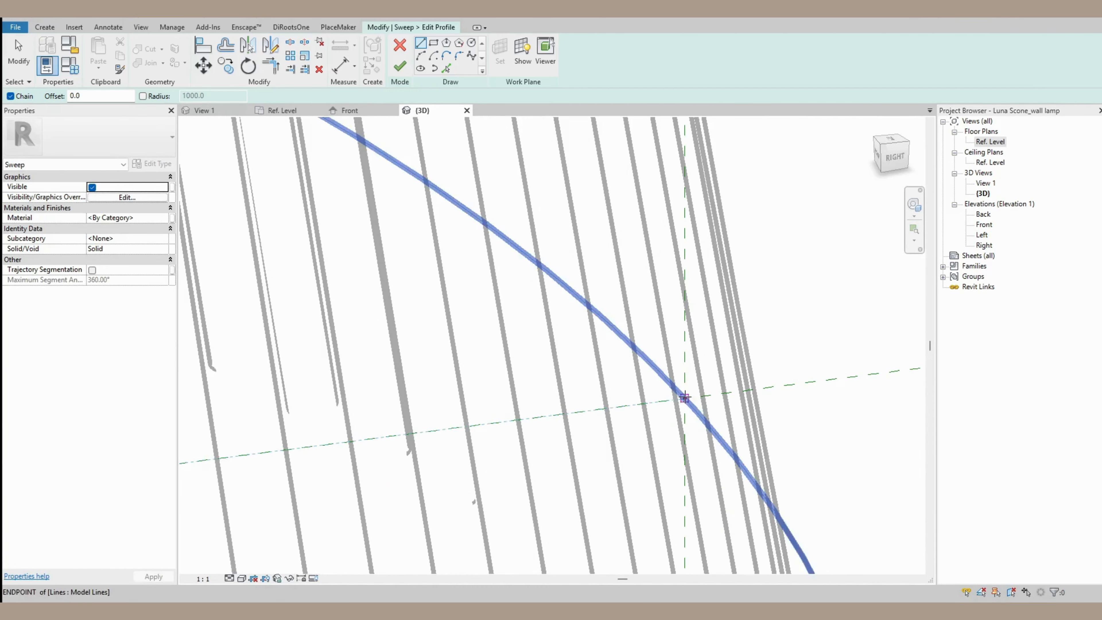
click(471, 42)
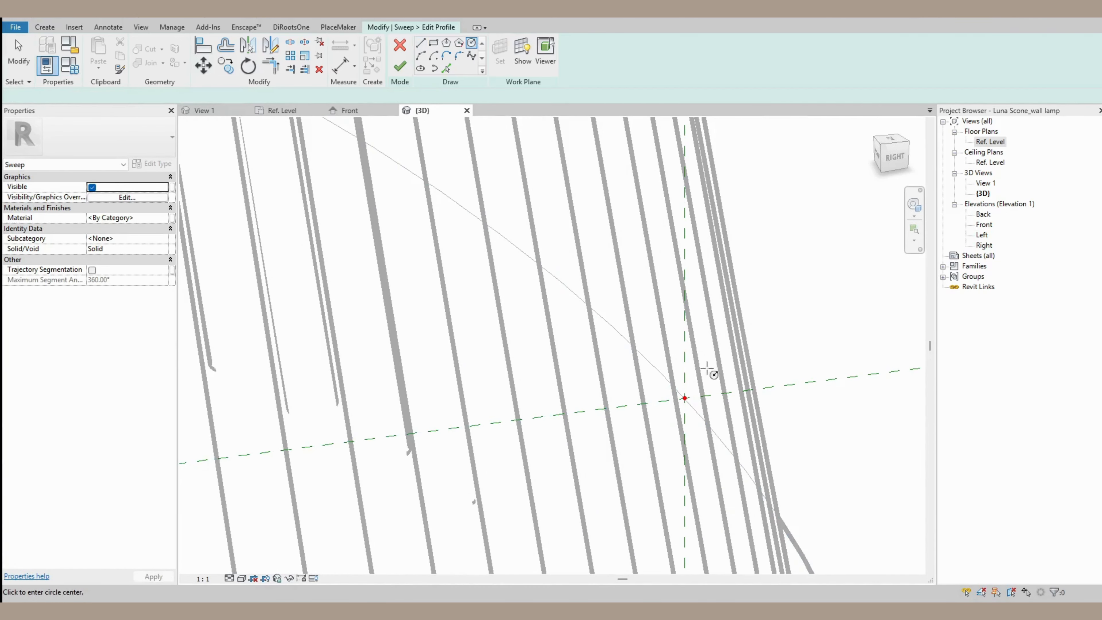
click(684, 397)
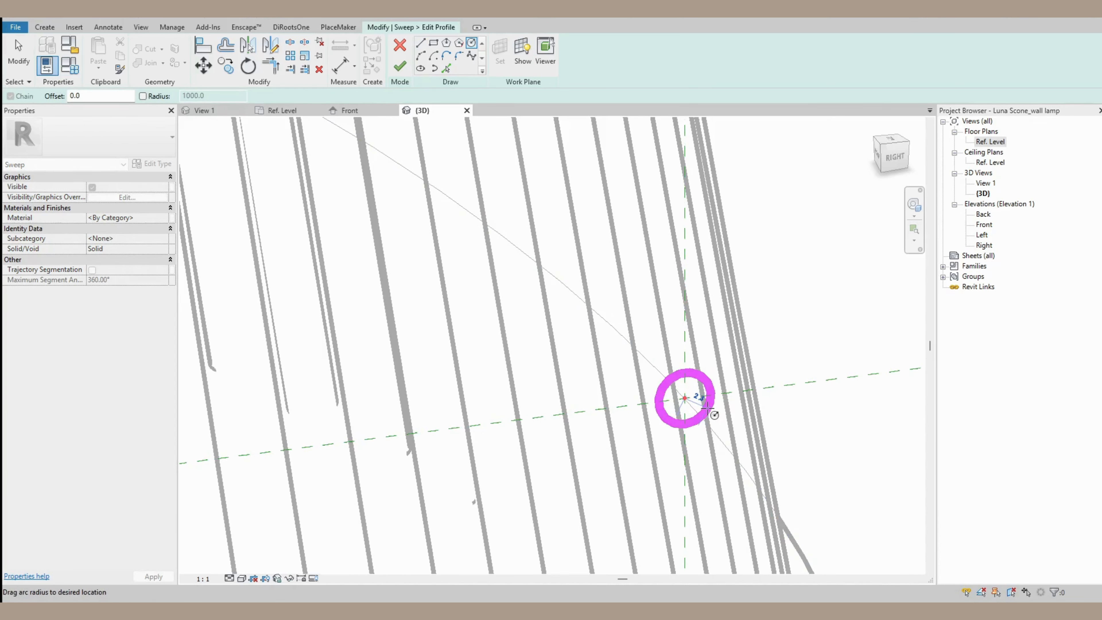
text(2)
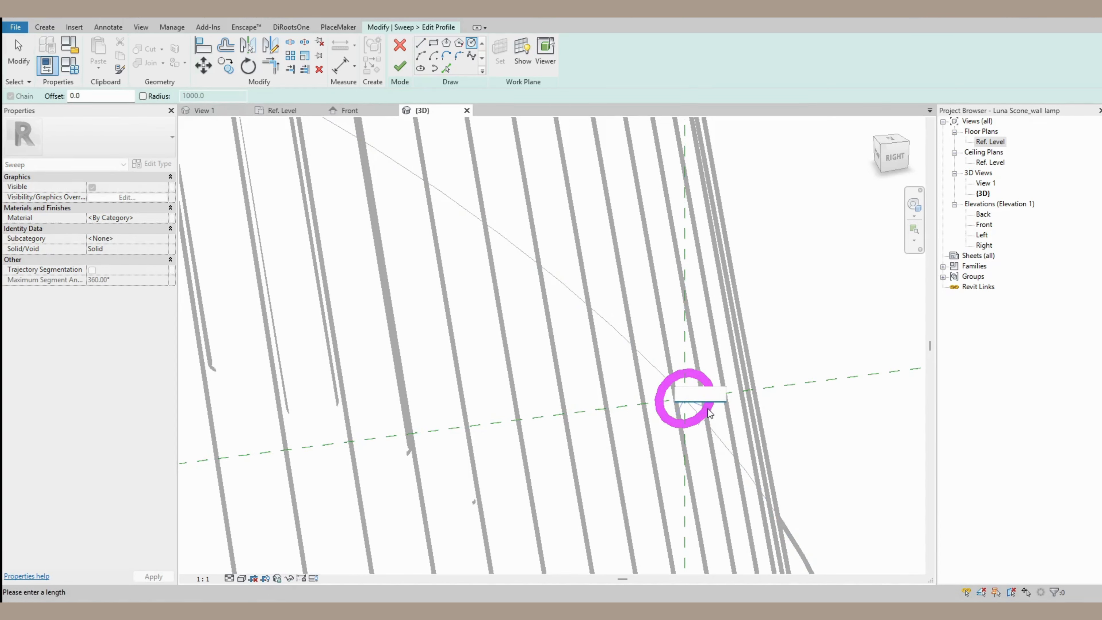
text(3)
key(Return)
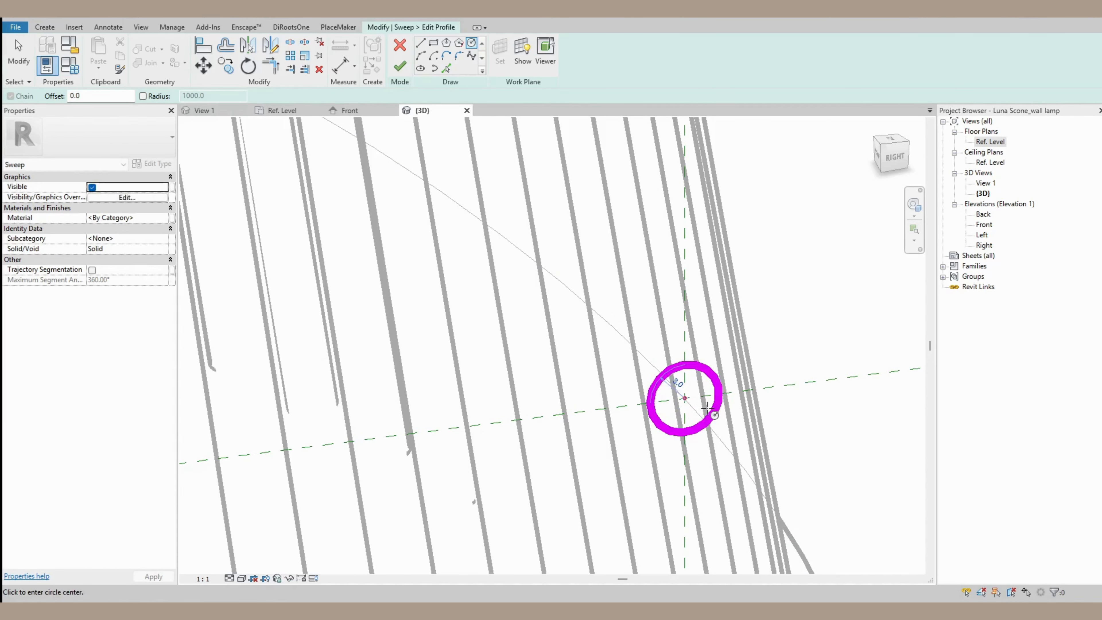
Finish the circular profile sketch and complete the sweep to form the ring around the lampshade's lower end.
click(403, 69)
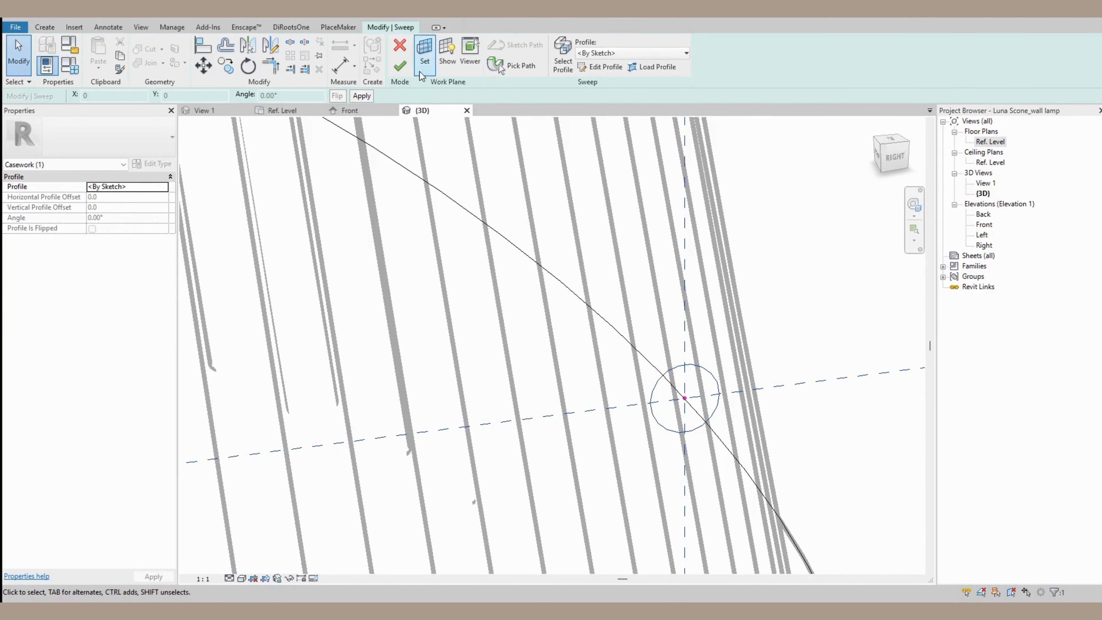
click(399, 66)
scroll(762, 299, down, 5)
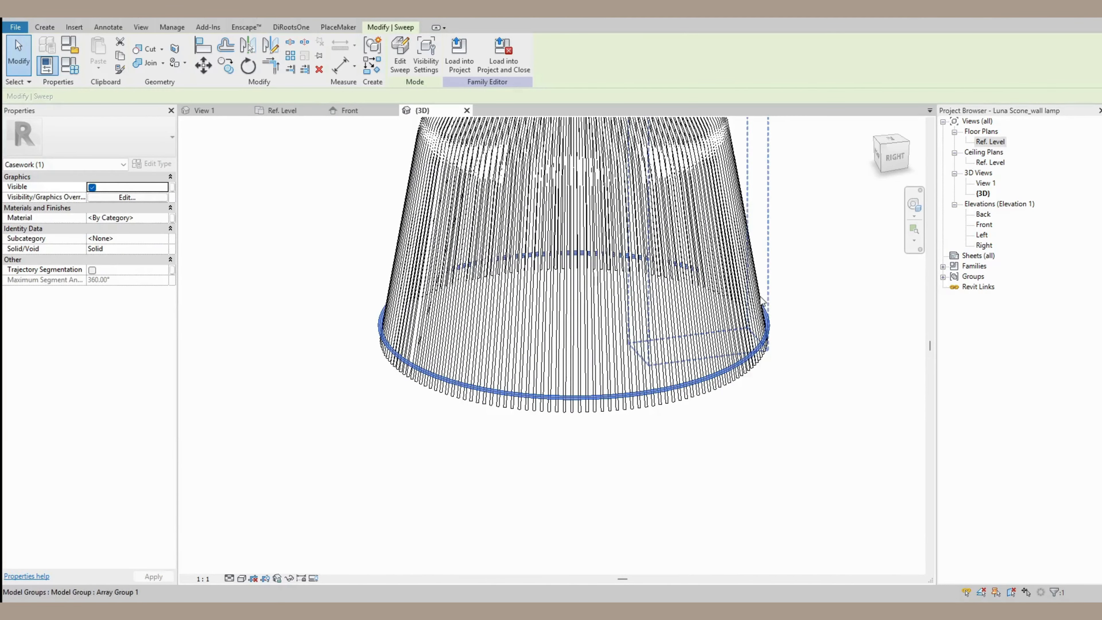
Open the Front elevation and set its view scale to 1:2.
click(365, 112)
scroll(516, 497, up, 8)
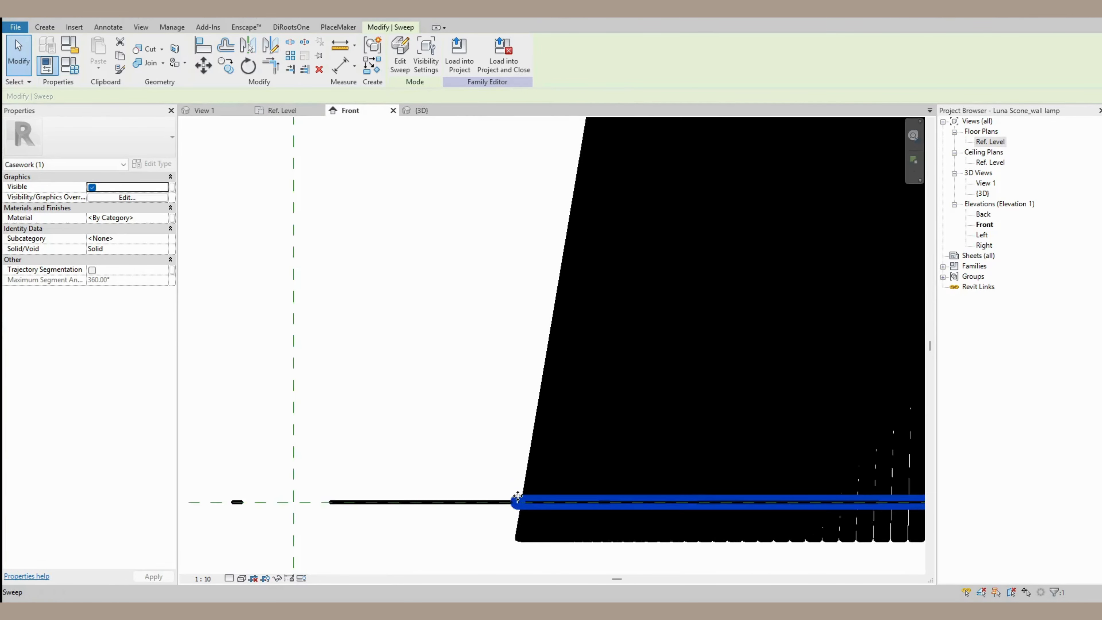
key(m)
key(v)
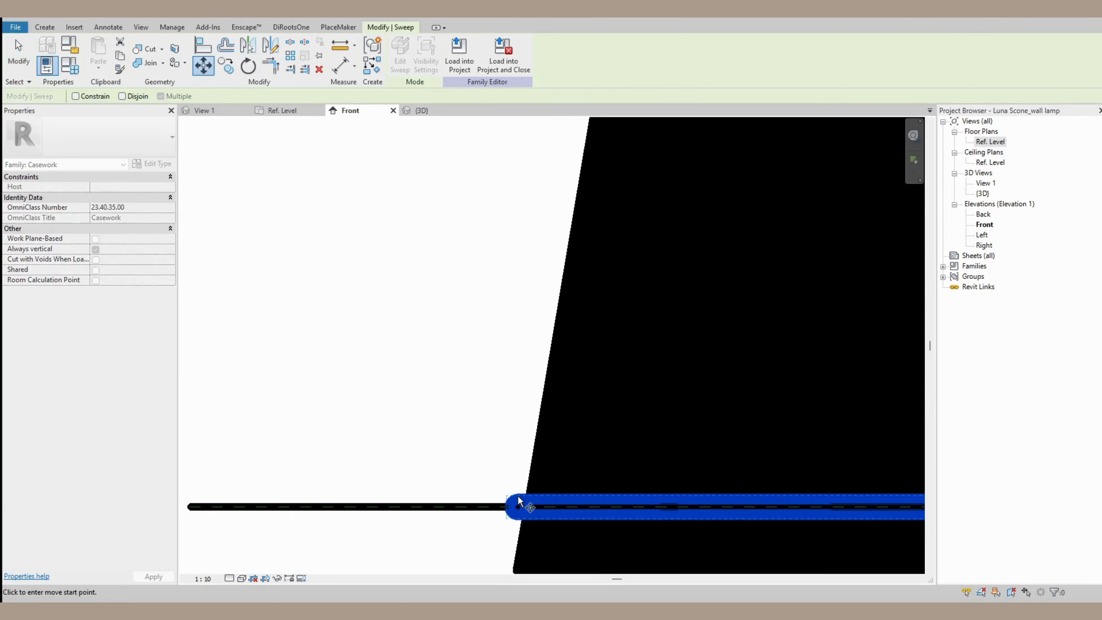
scroll(517, 512, up, 3)
scroll(517, 517, down, 6)
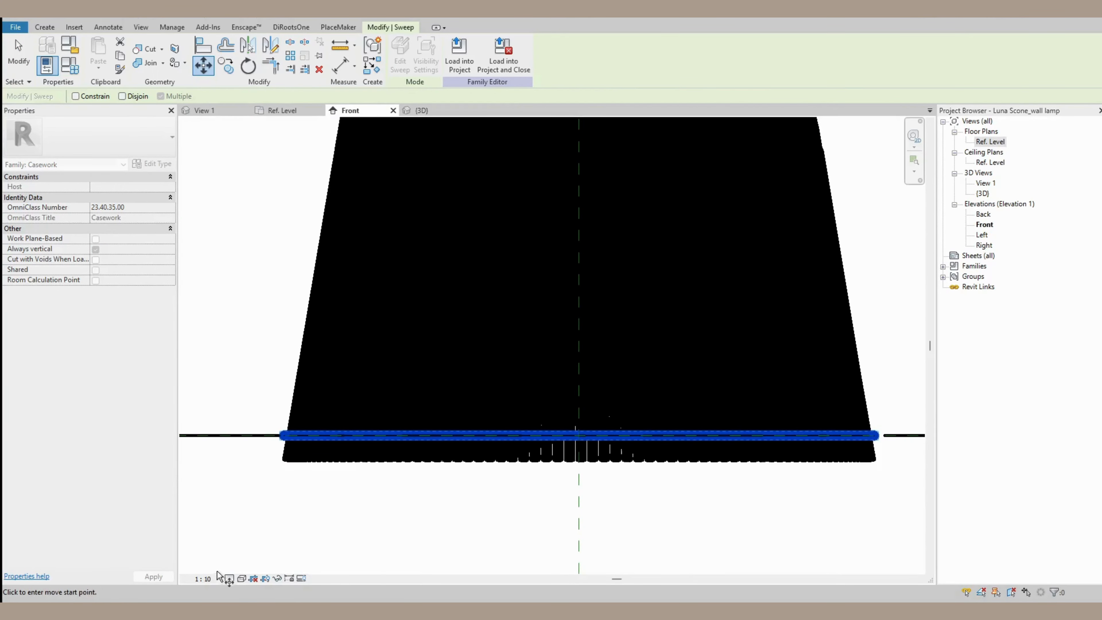
key(Escape)
key(Escape)
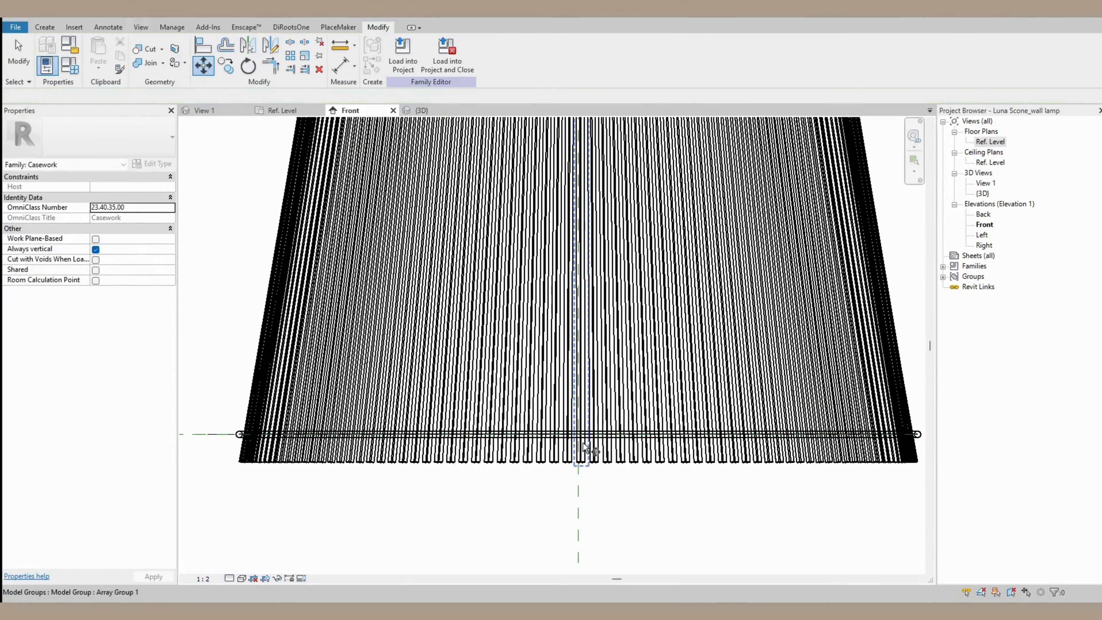
scroll(615, 443, down, 3)
scroll(679, 433, up, 5)
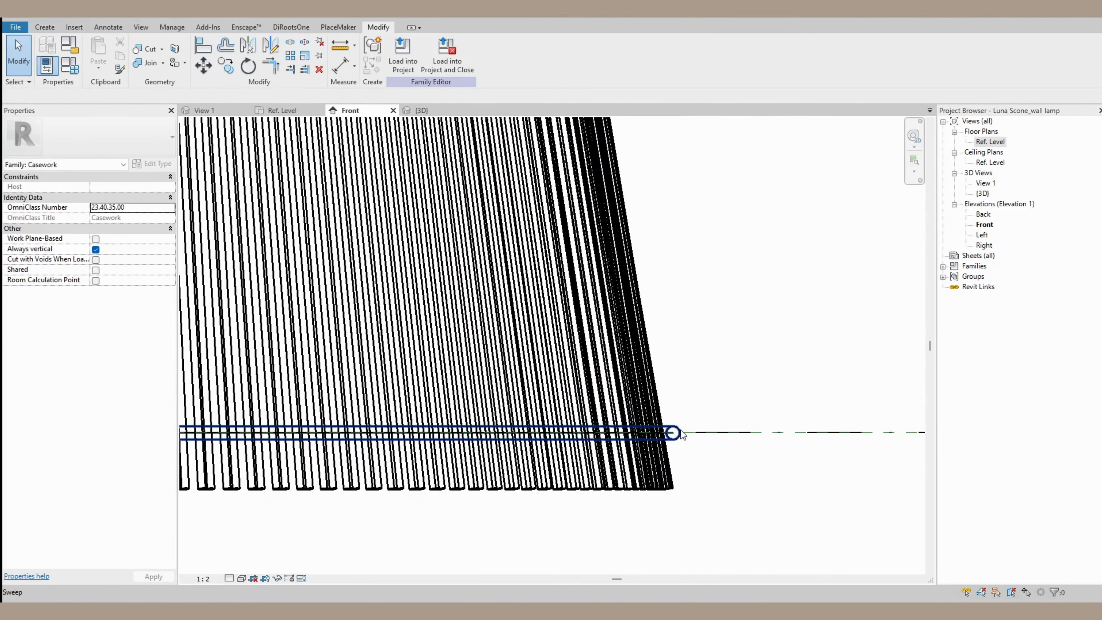
click(682, 434)
key(m)
key(v)
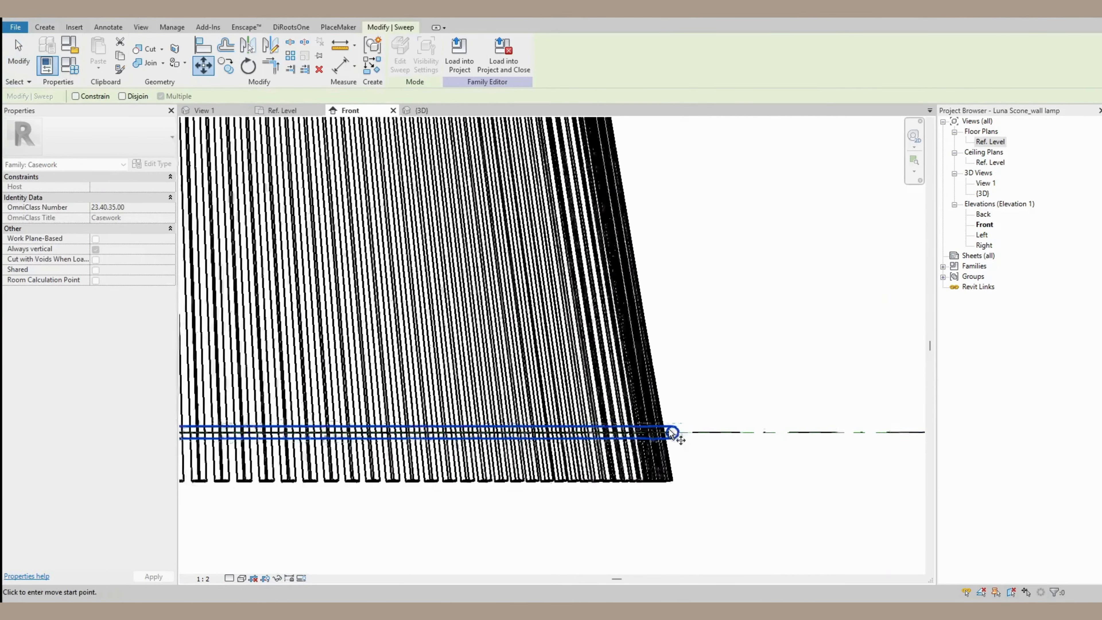
scroll(423, 438, up, 4)
scroll(364, 429, up, 3)
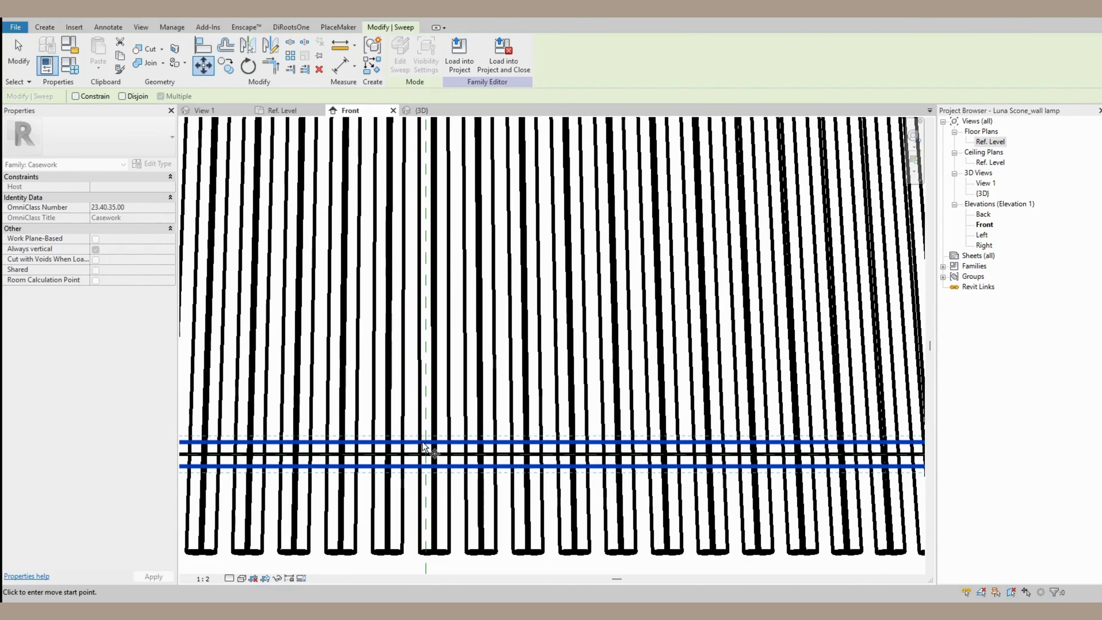
click(426, 441)
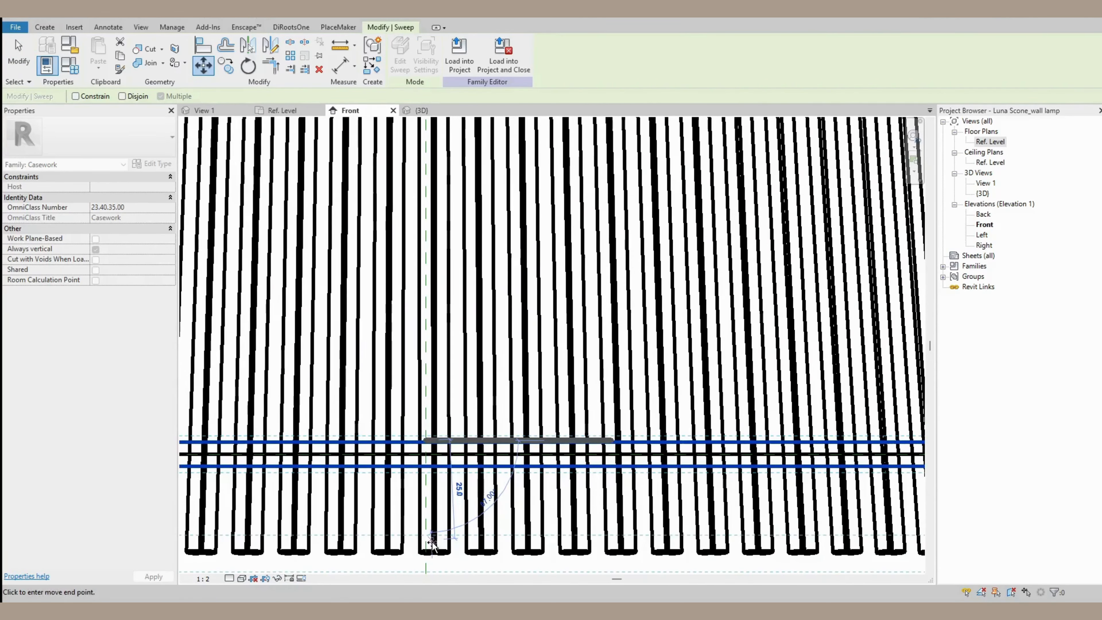
key(Escape)
key(Escape)
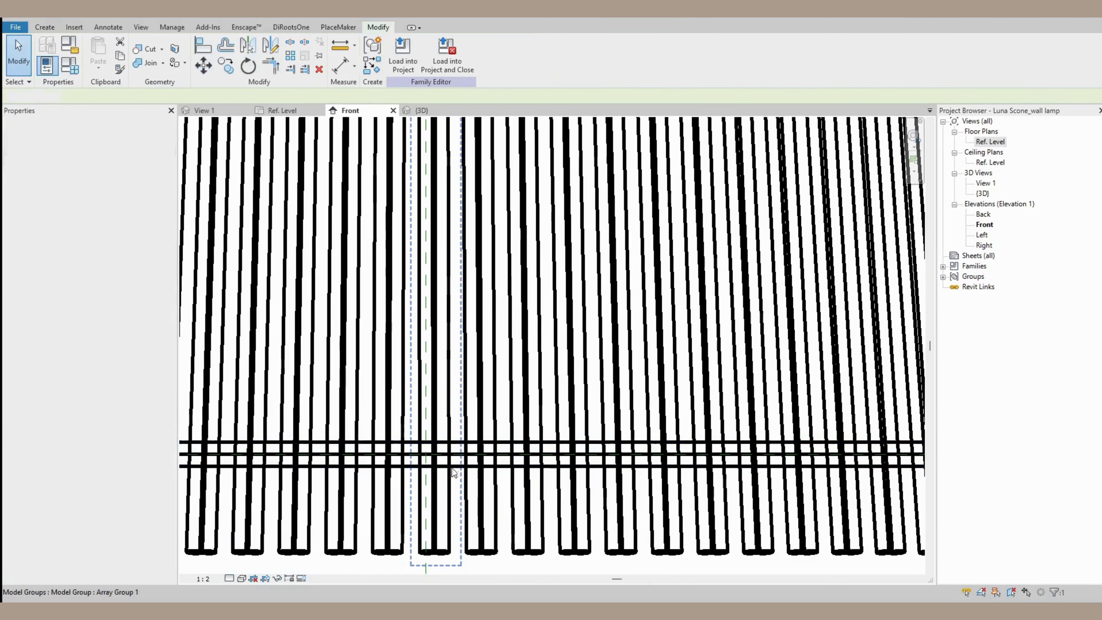
Copy the swept ring straight down along the centre reference plane to the lower ends of the ribs.
click(459, 467)
key(c)
key(o)
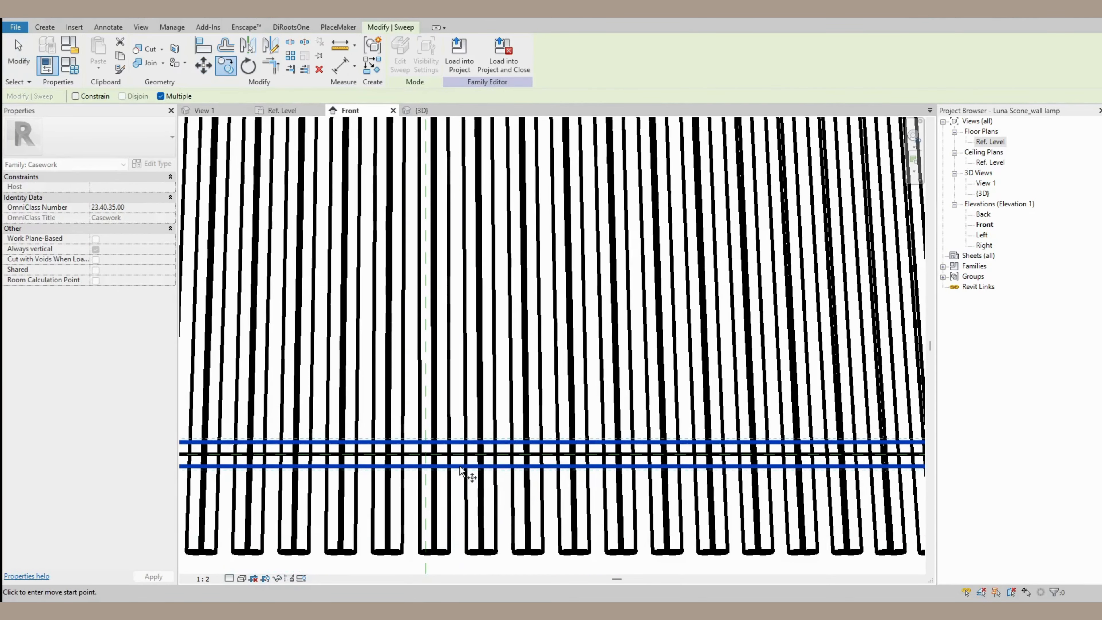
click(426, 439)
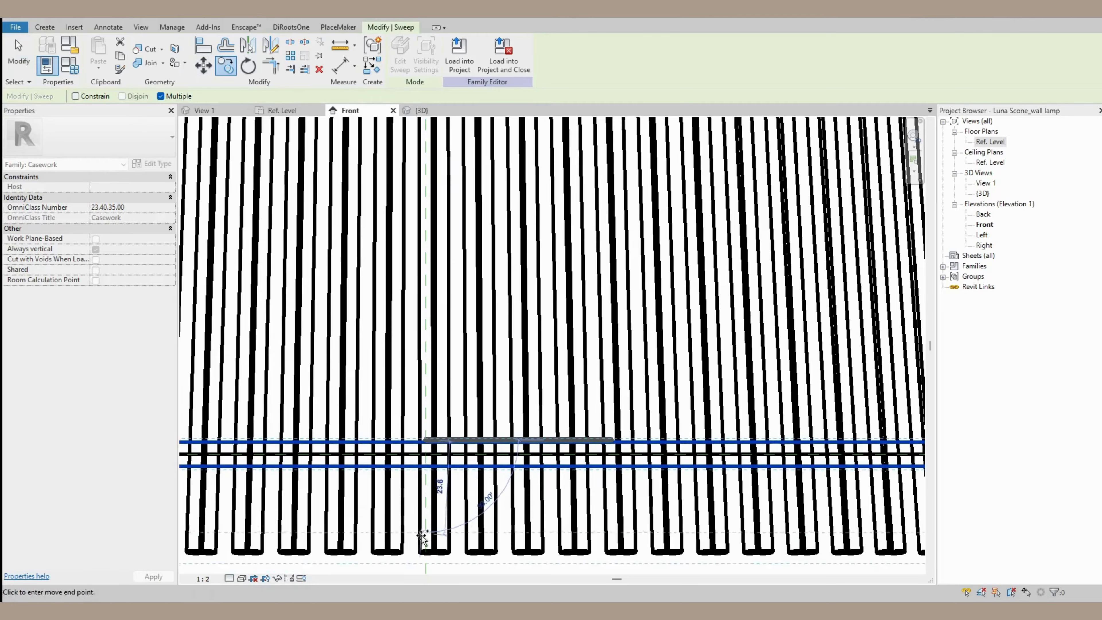
click(424, 549)
scroll(655, 542, down, 5)
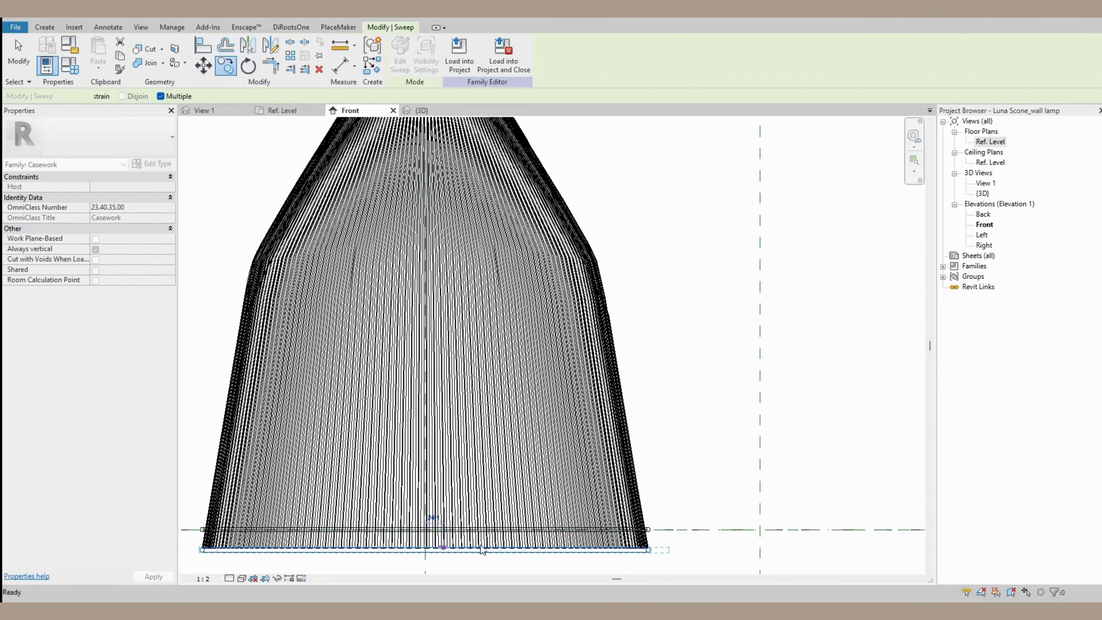
key(Escape)
Delete the original swept ring on the reference level.
scroll(654, 527, up, 3)
click(643, 532)
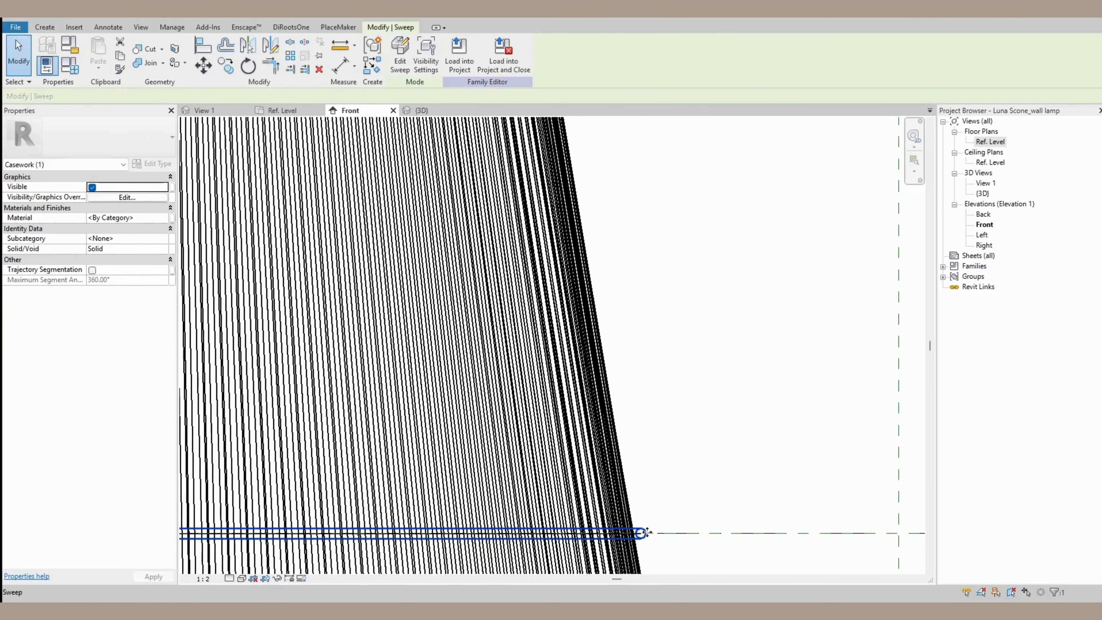
key(Delete)
scroll(643, 532, down, 3)
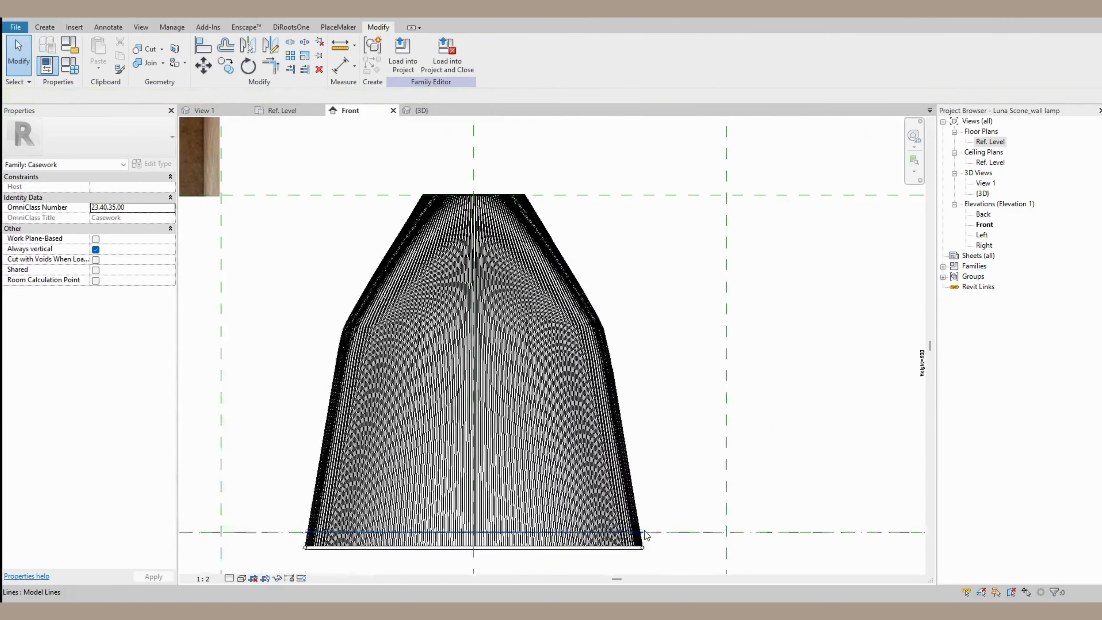
Examine the copied ring's fit at the rib ends in the Front elevation and 3D view, including the nearby model-line circle.
scroll(499, 553, up, 2)
click(502, 548)
scroll(502, 548, up, 4)
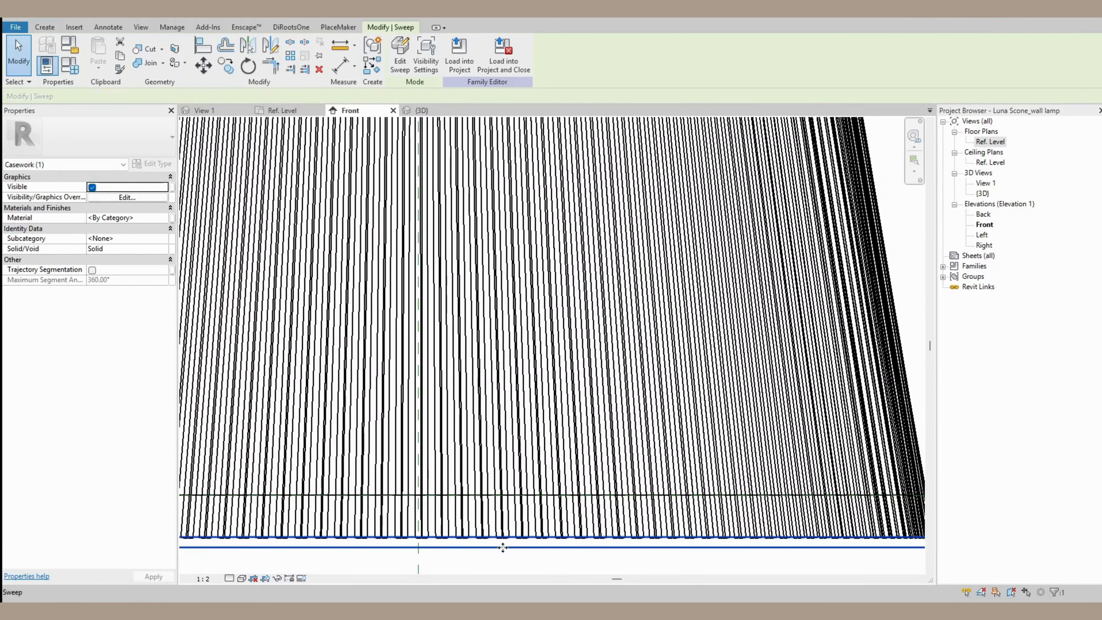
scroll(503, 548, down, 3)
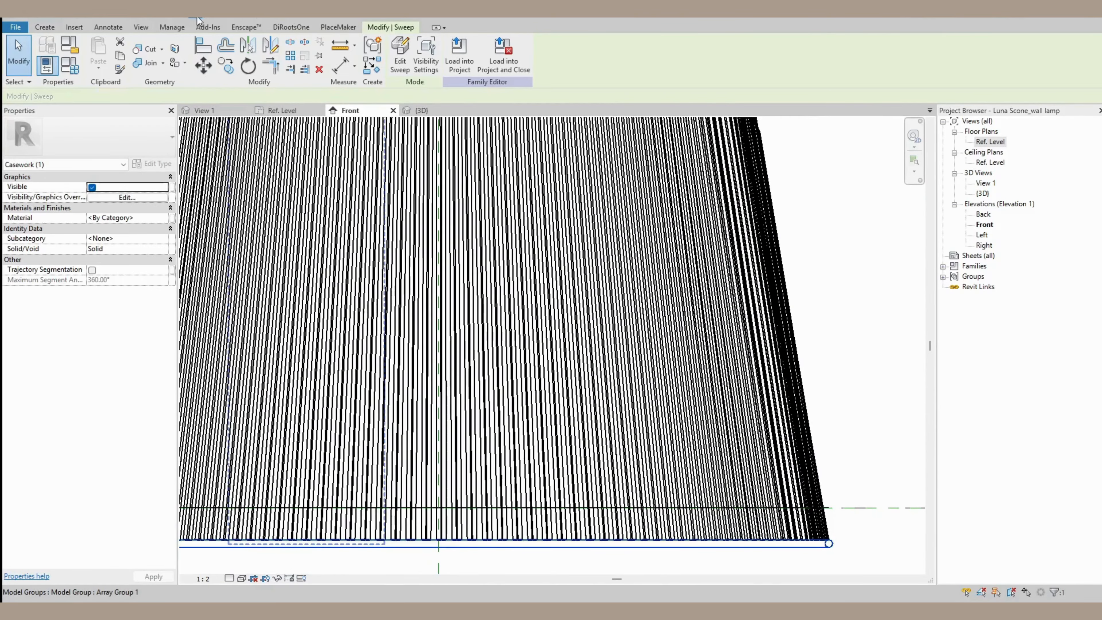
click(213, 20)
scroll(533, 335, down, 3)
shift+middle_drag(568, 336, 610, 423)
scroll(641, 373, up, 5)
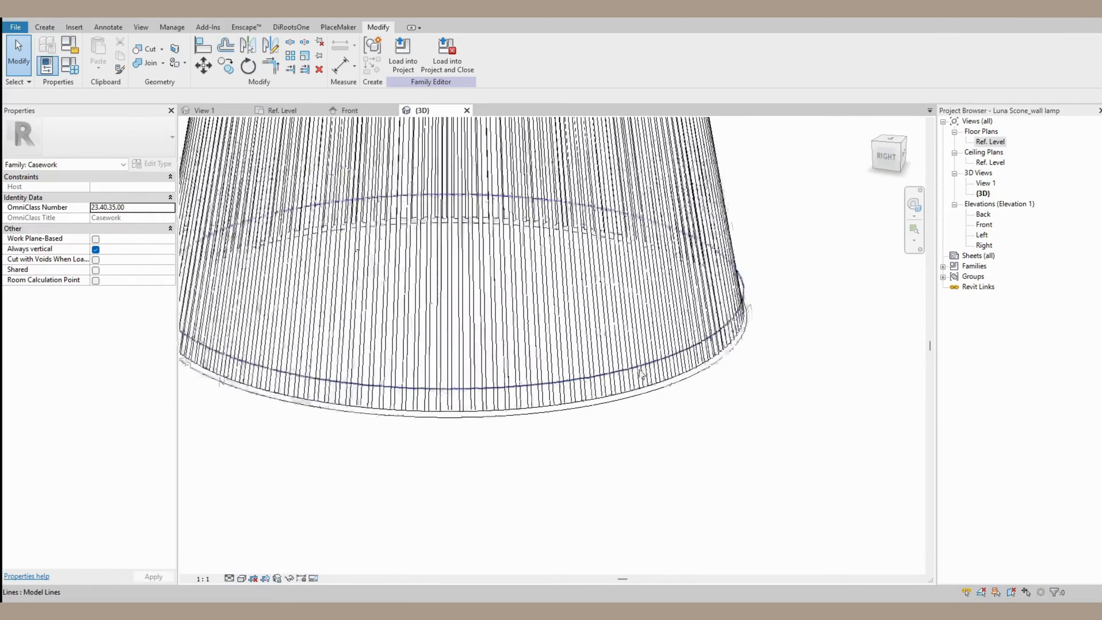
scroll(642, 373, up, 2)
click(641, 368)
scroll(641, 368, down, 5)
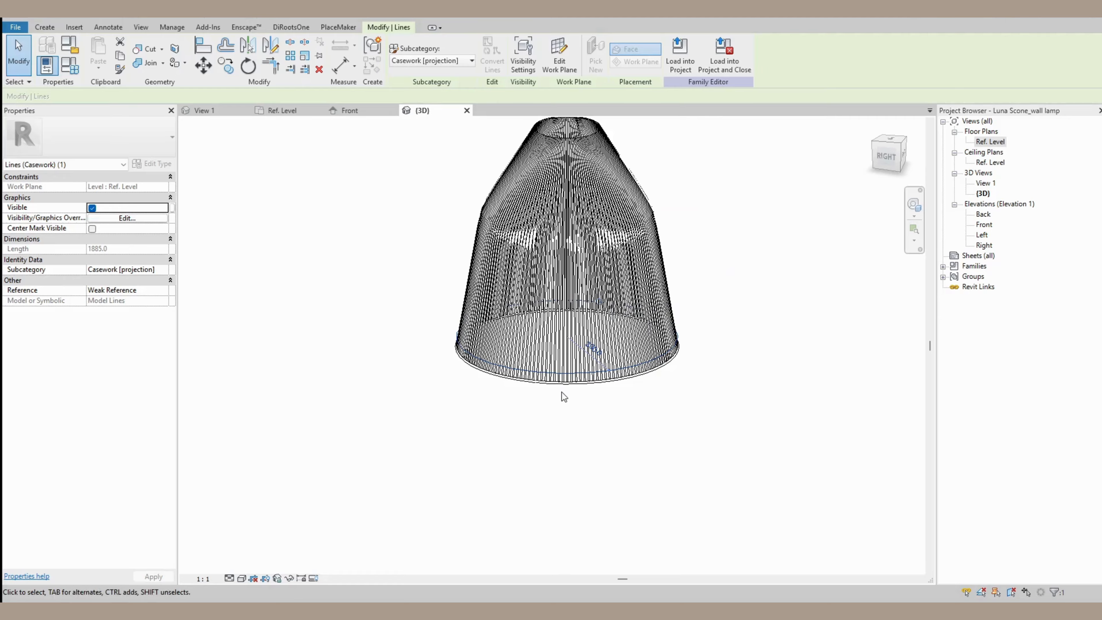
click(617, 446)
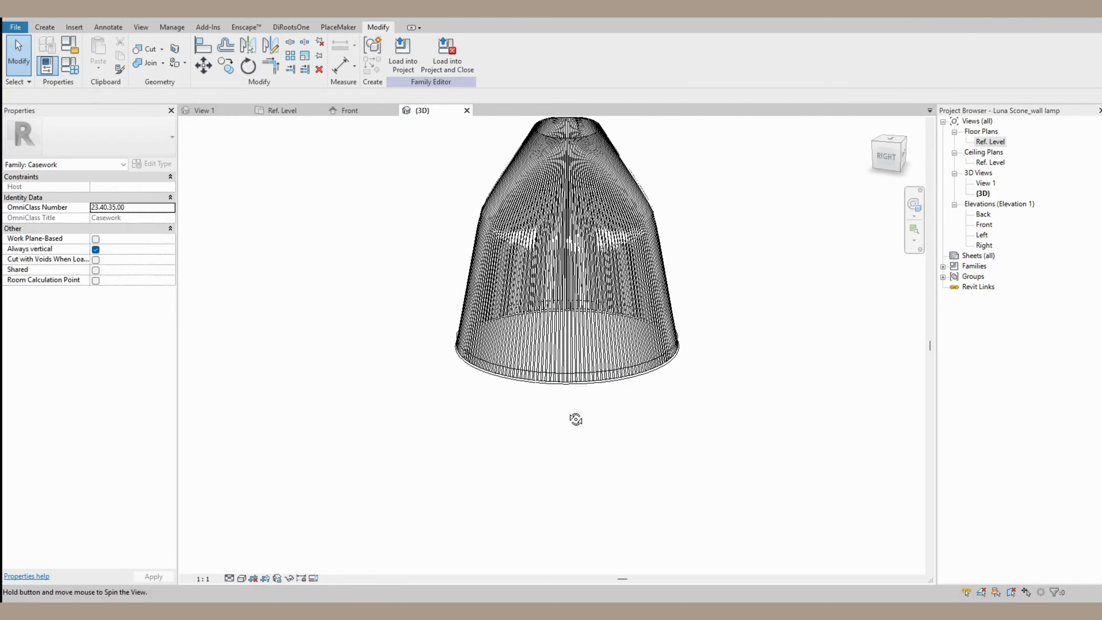
shift+middle_drag(573, 419, 623, 371)
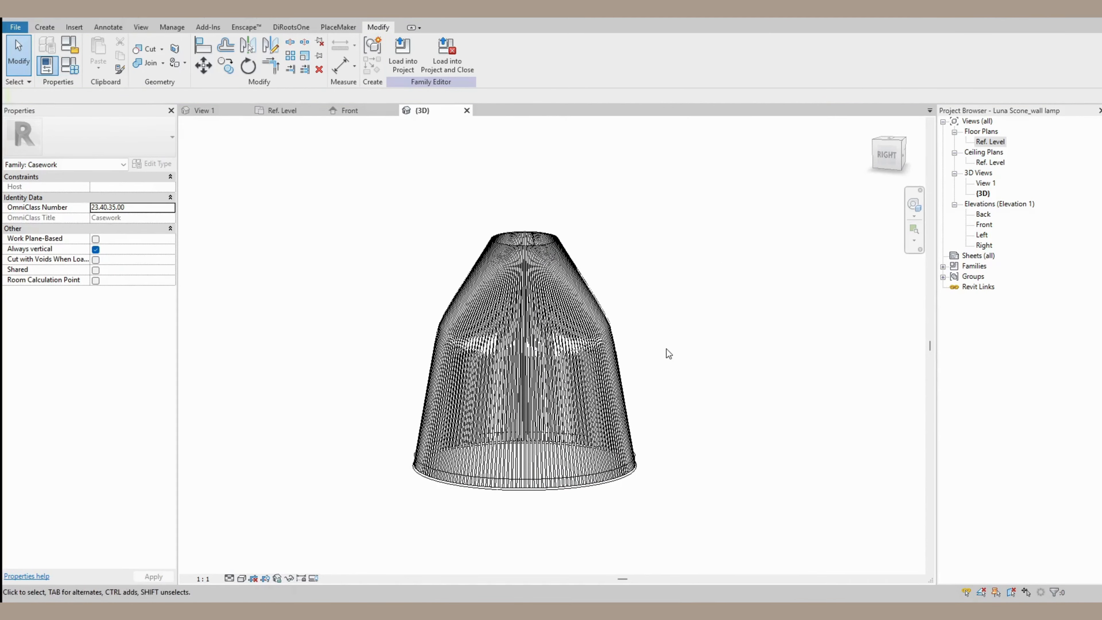
Check the lampshade's upper opening in the 3D view and look at the Ref. Level ceiling plan.
scroll(543, 232, up, 5)
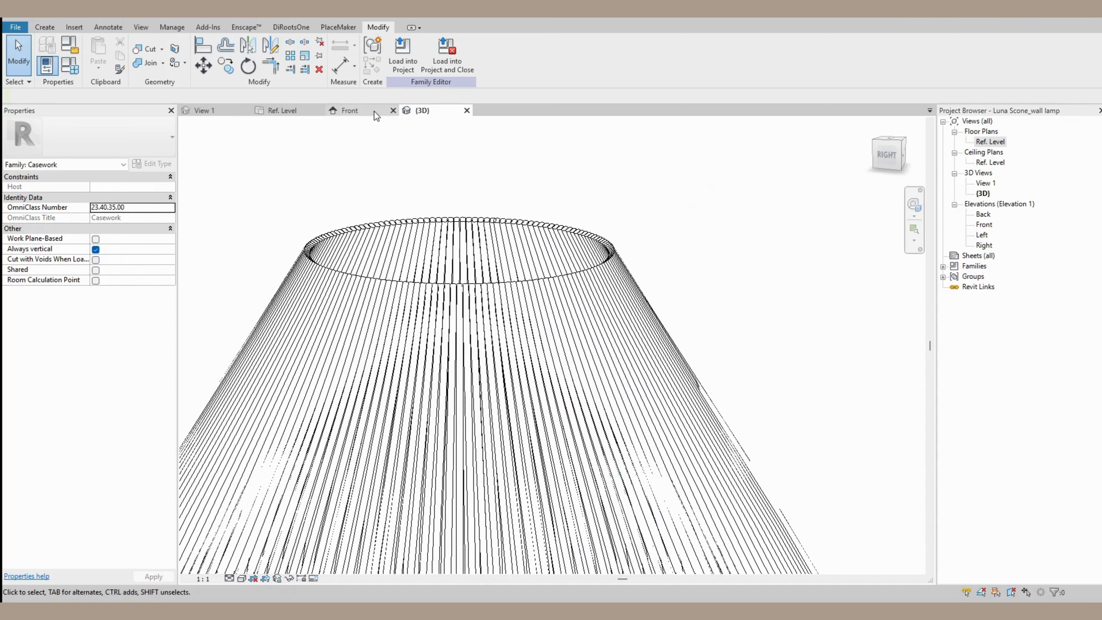
double_click(991, 163)
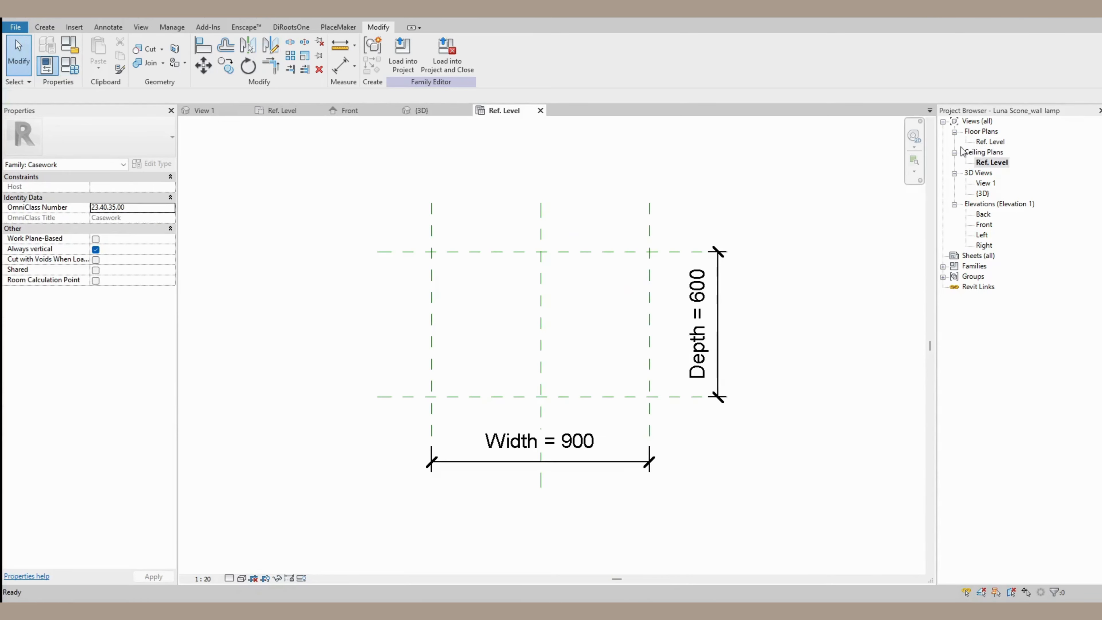
click(439, 108)
scroll(608, 208, down, 5)
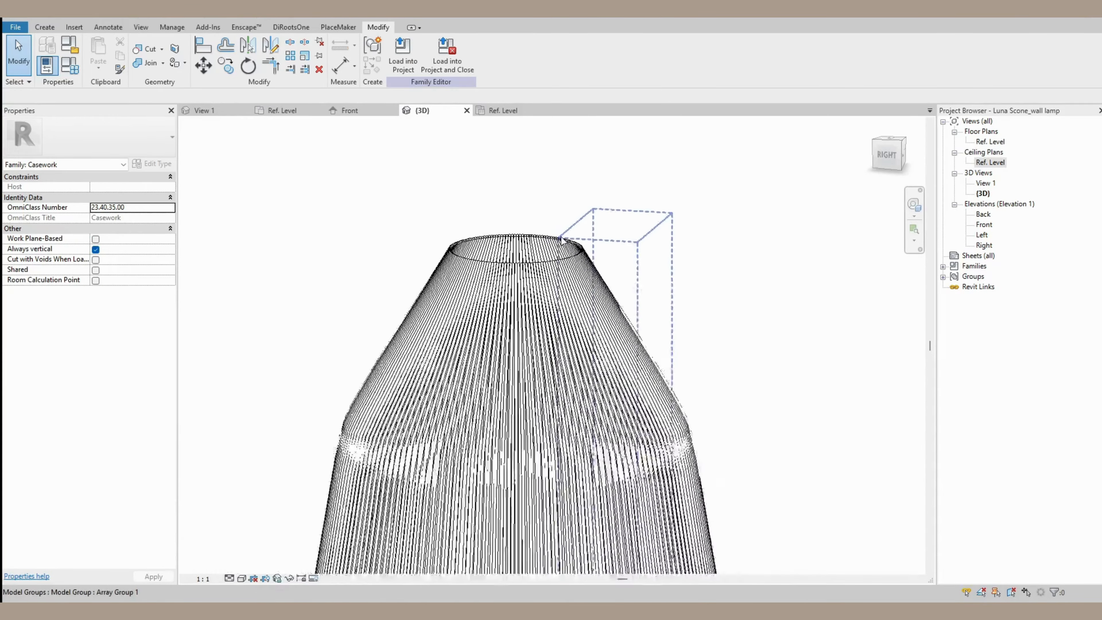
shift+middle_drag(663, 236, 640, 357)
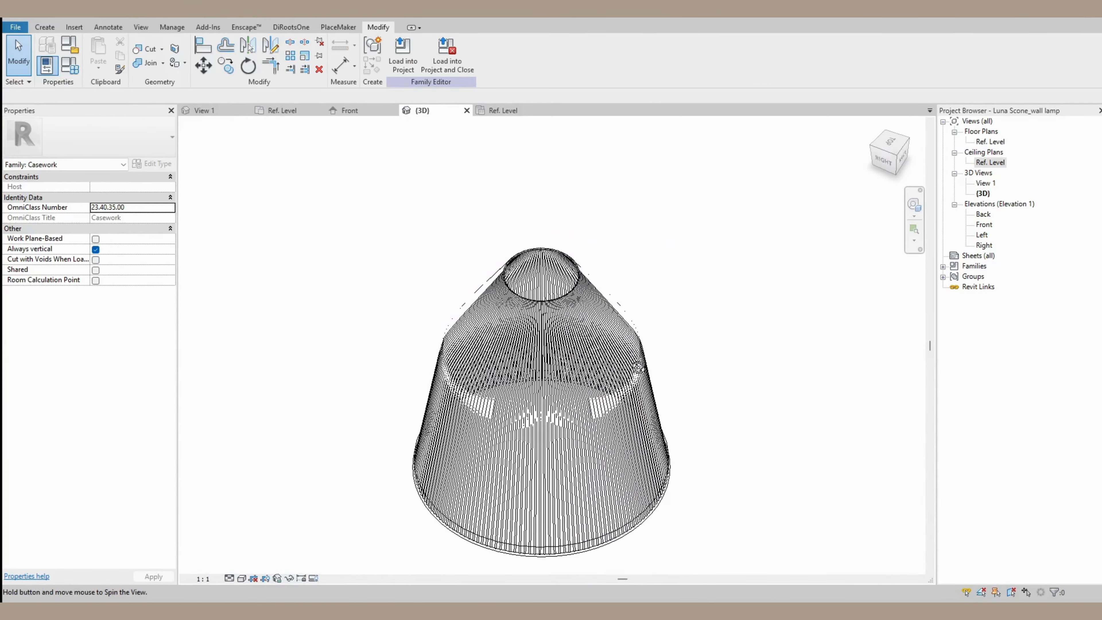
Examine the rib ends around the lampshade's upper opening in the 3D view and the Ref. Level floor plan.
scroll(581, 259, up, 5)
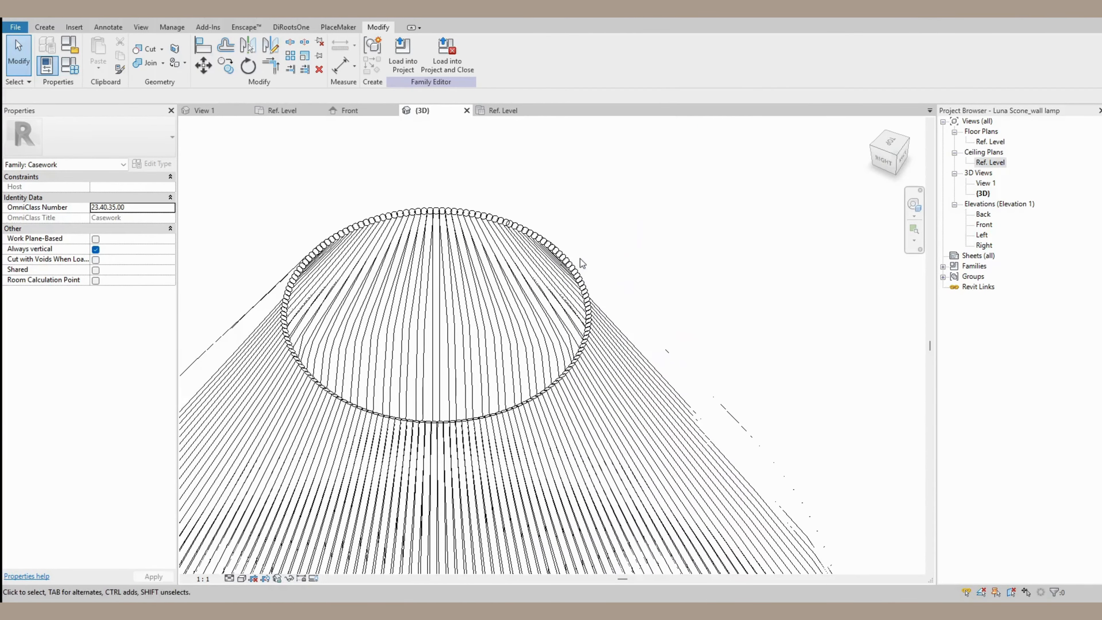
scroll(347, 216, up, 5)
scroll(359, 221, down, 6)
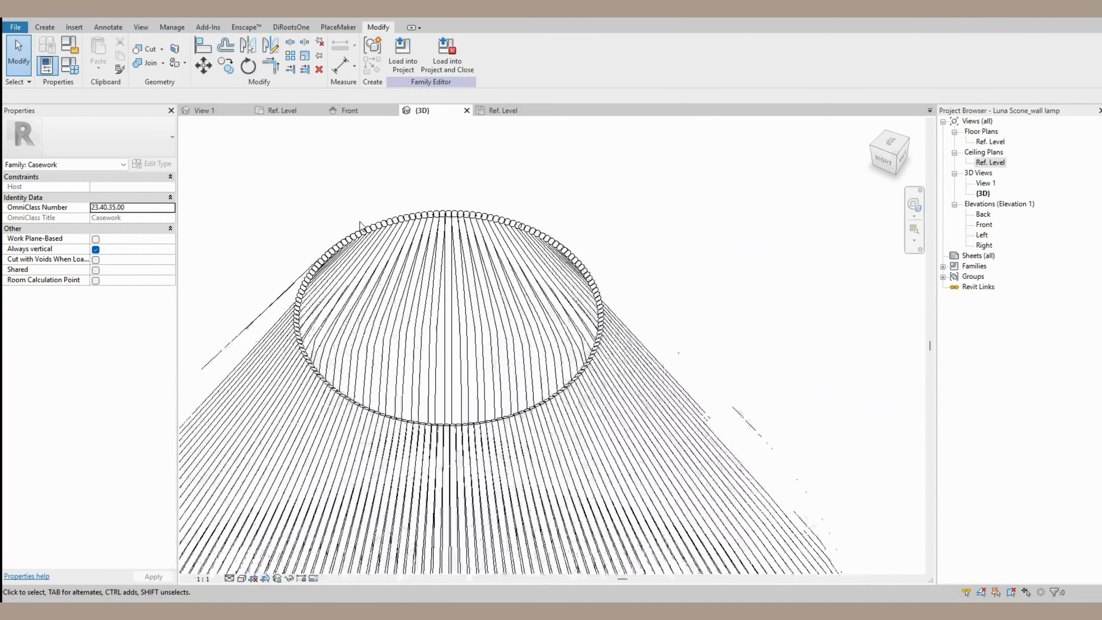
shift+middle_drag(454, 268, 499, 182)
click(303, 110)
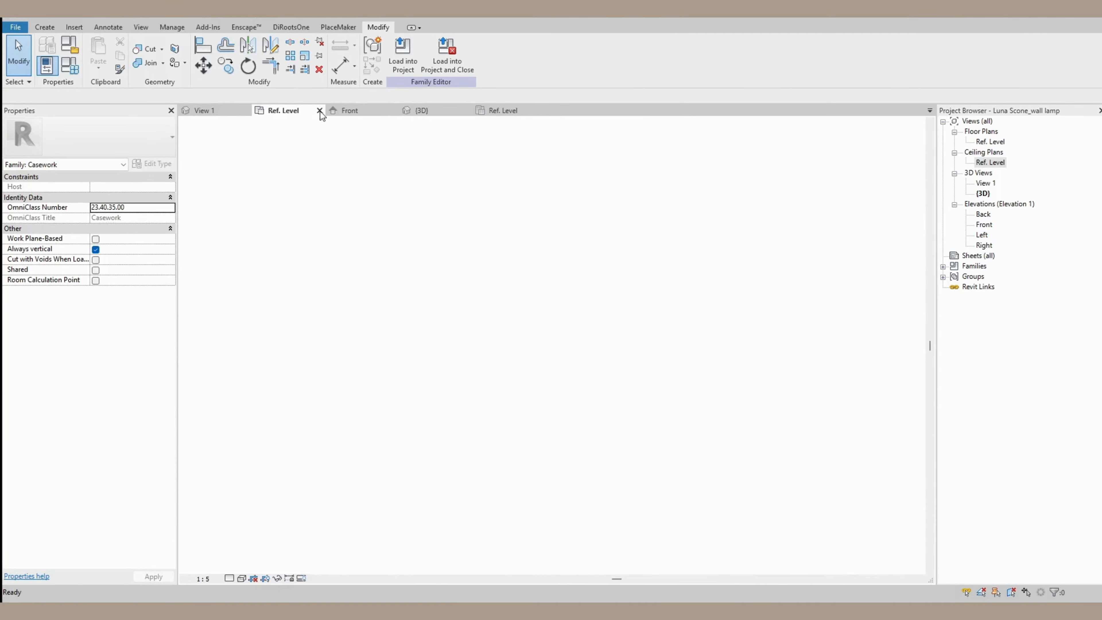
scroll(428, 273, up, 6)
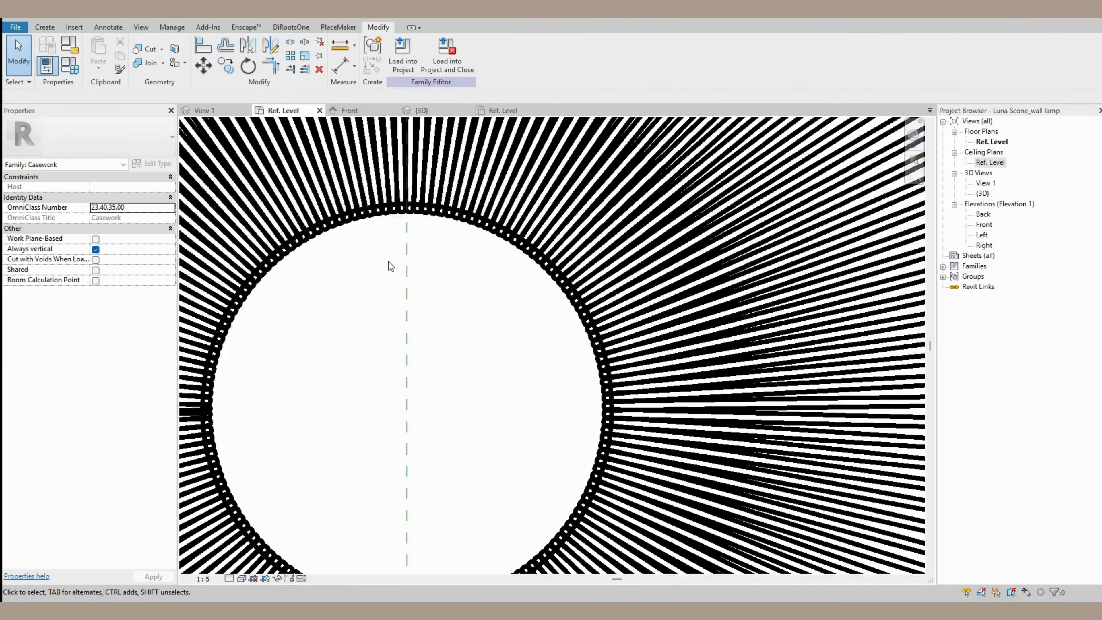
scroll(477, 258, down, 7)
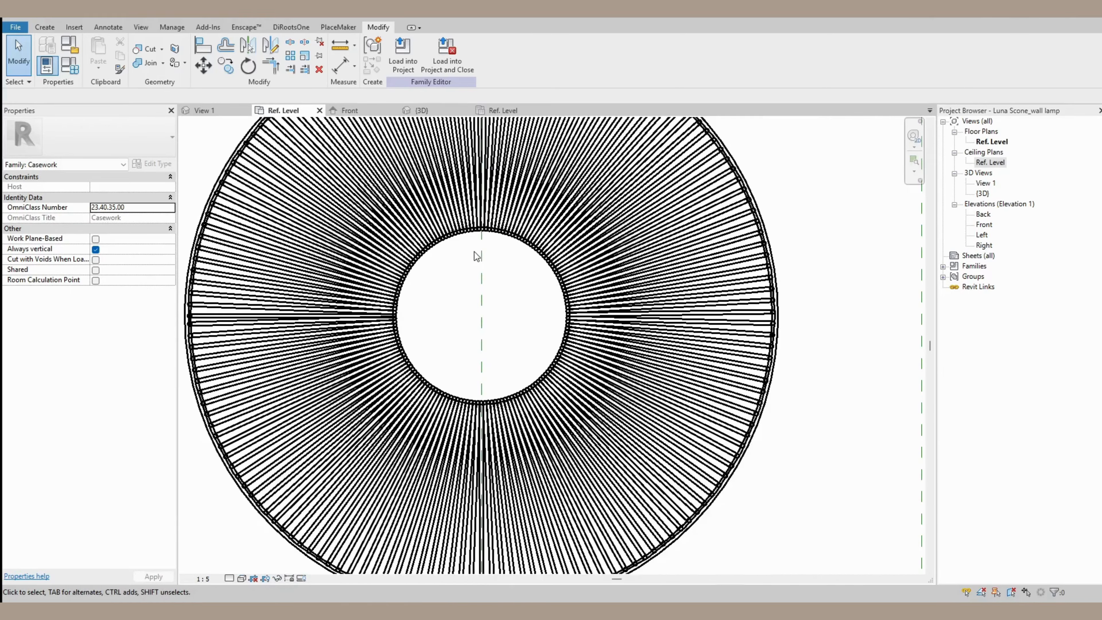
scroll(470, 256, up, 3)
scroll(463, 261, up, 1)
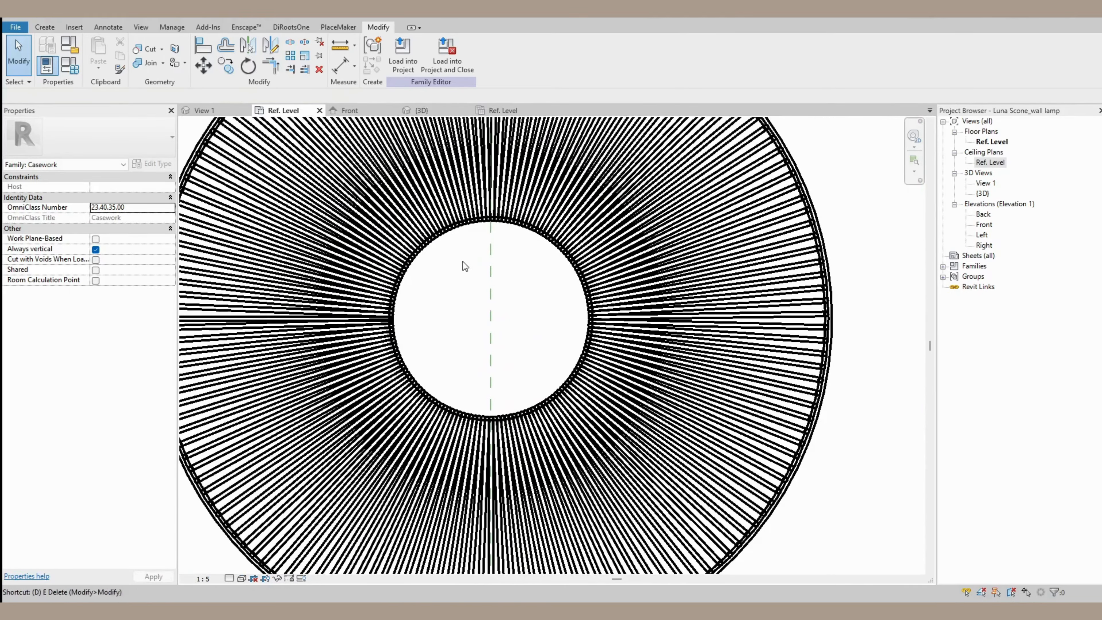
key(d)
key(i)
click(480, 53)
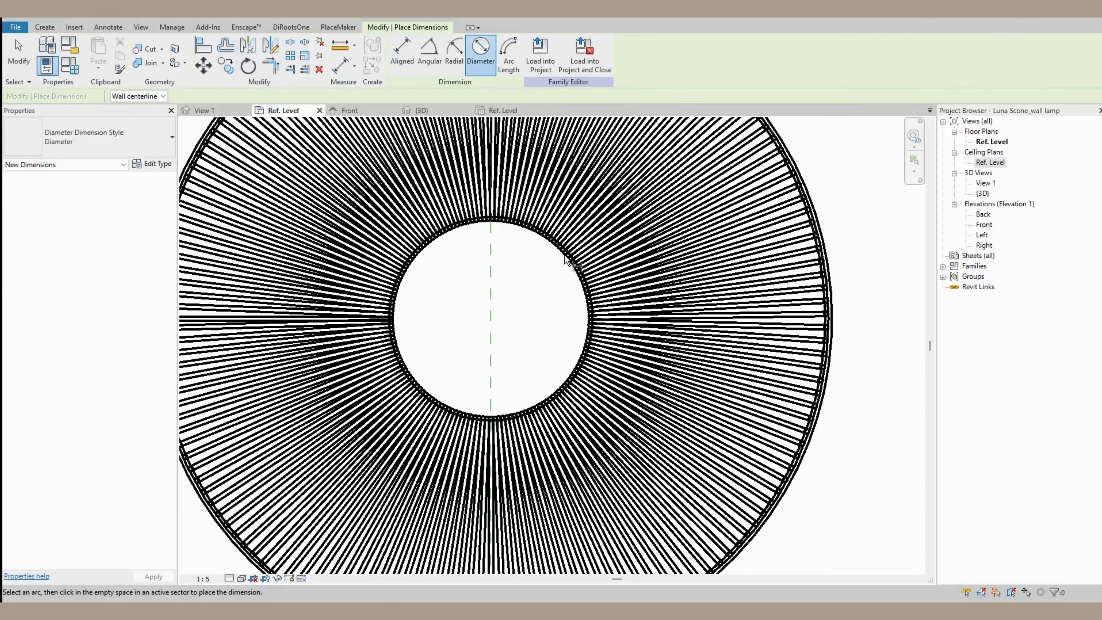
key(Escape)
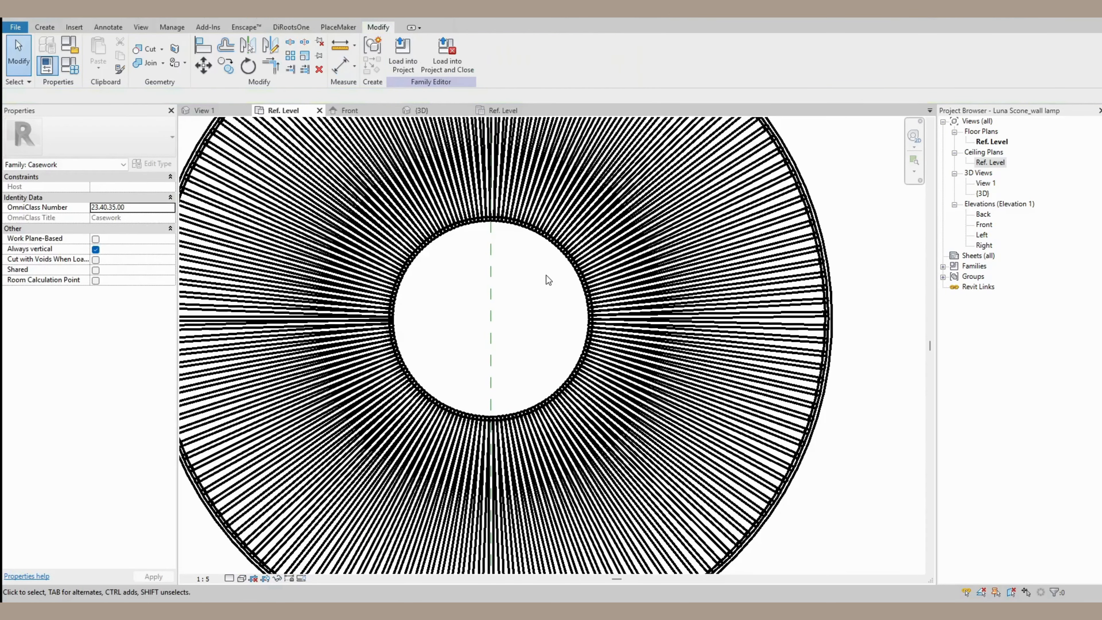
Measure the upper opening's radius from its centre to the ring of rib ends using a temporary model-line circle in the floor plan.
key(l)
key(i)
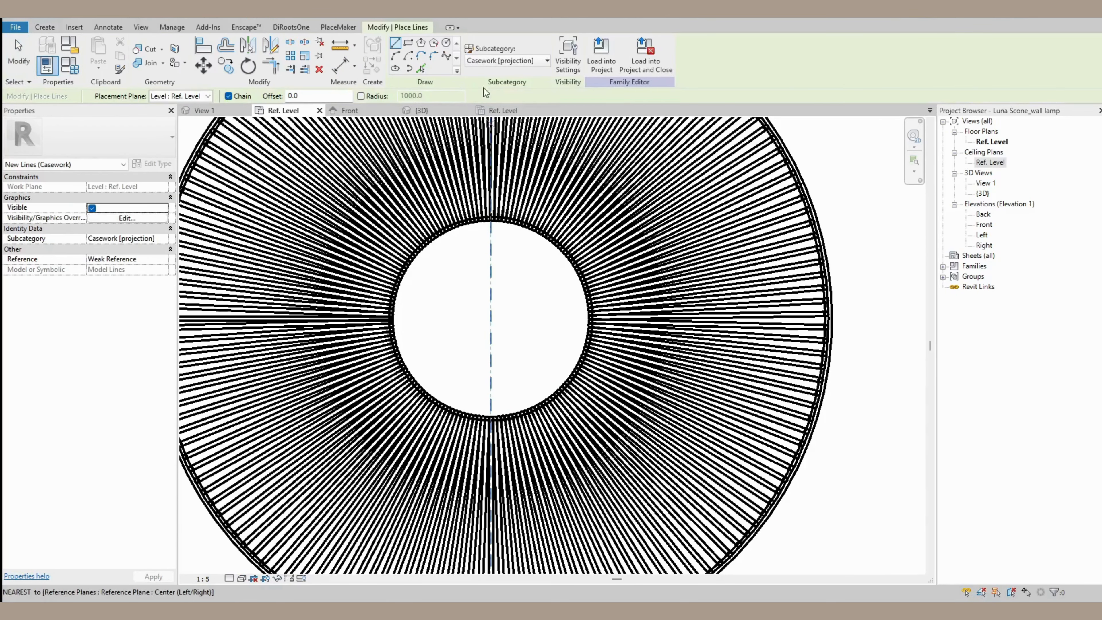
click(445, 42)
scroll(503, 343, up, 2)
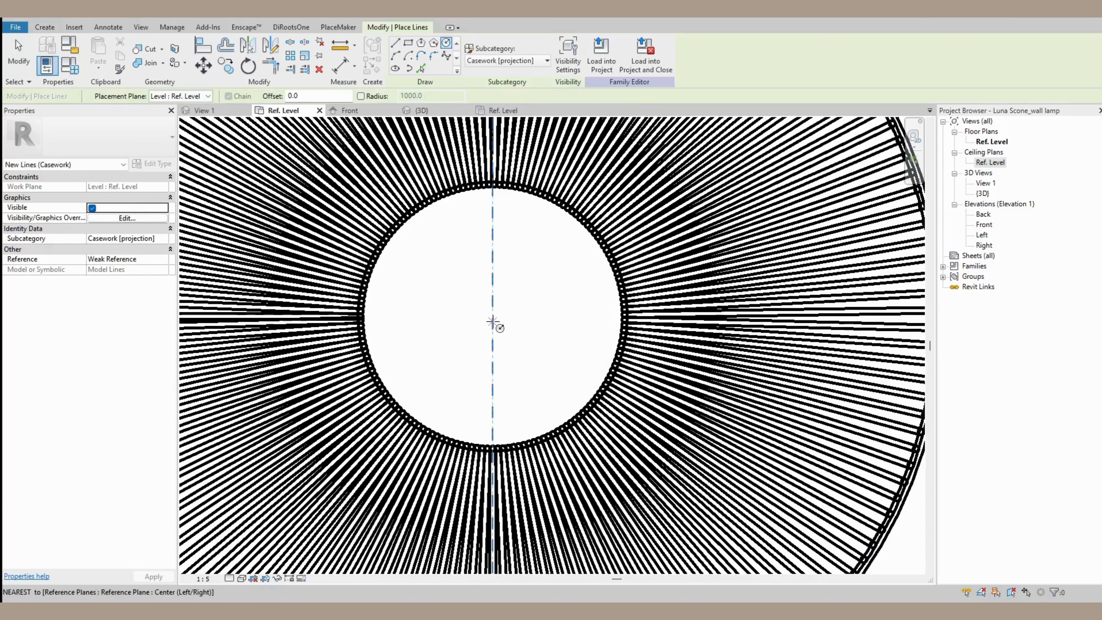
click(493, 317)
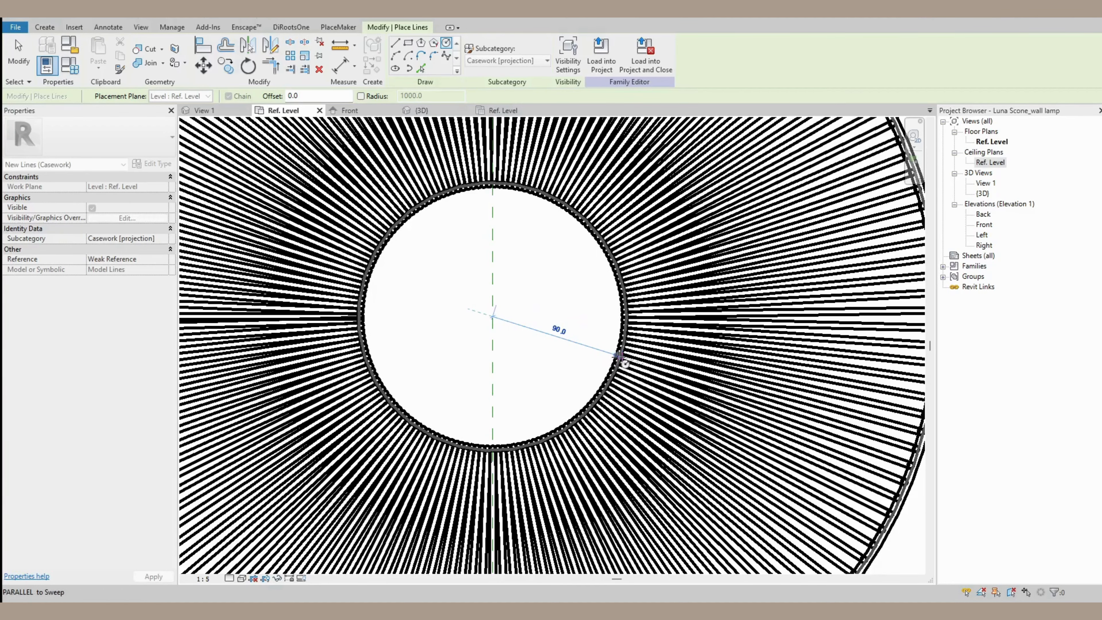
click(618, 355)
key(Escape)
key(Escape)
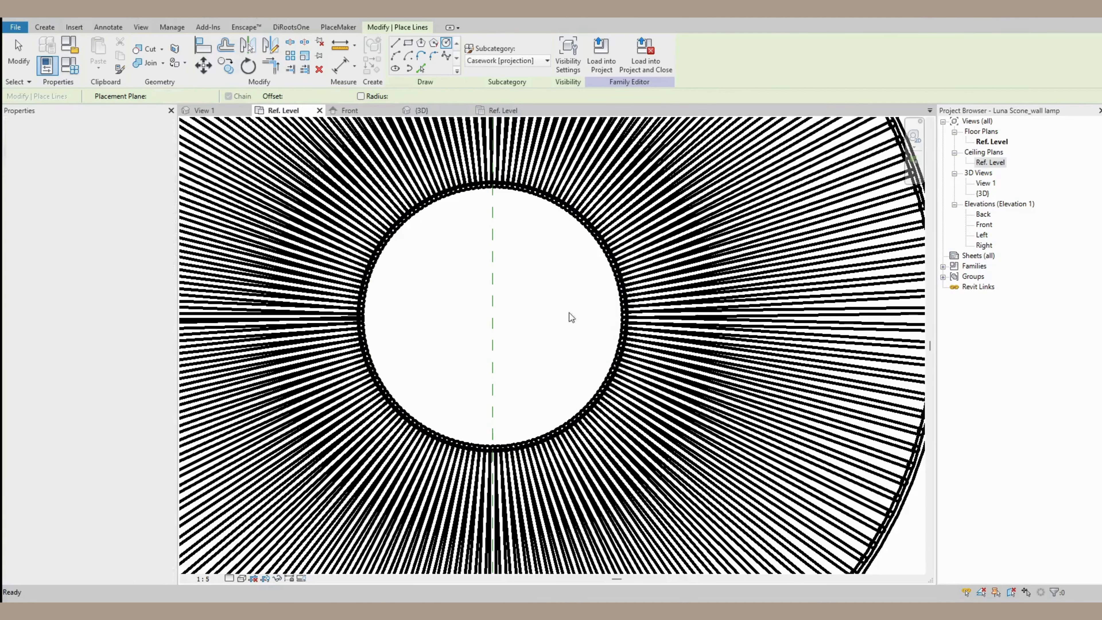
Start a sweep and sketch its path as a circle of about 90 radius, centred on the upper opening in the floor plan.
click(44, 27)
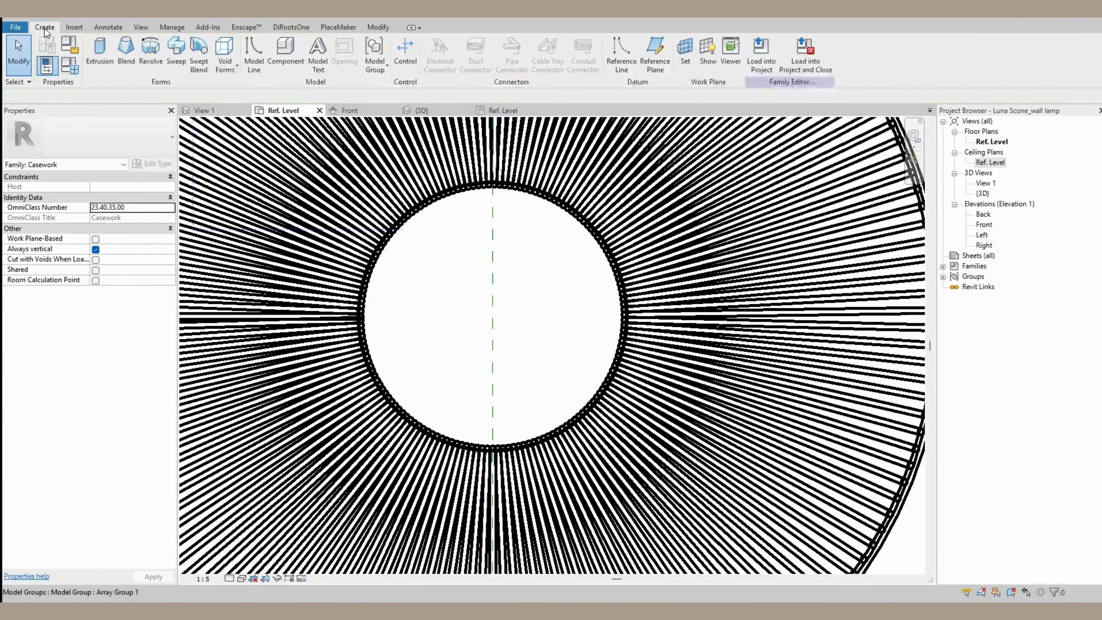
click(176, 57)
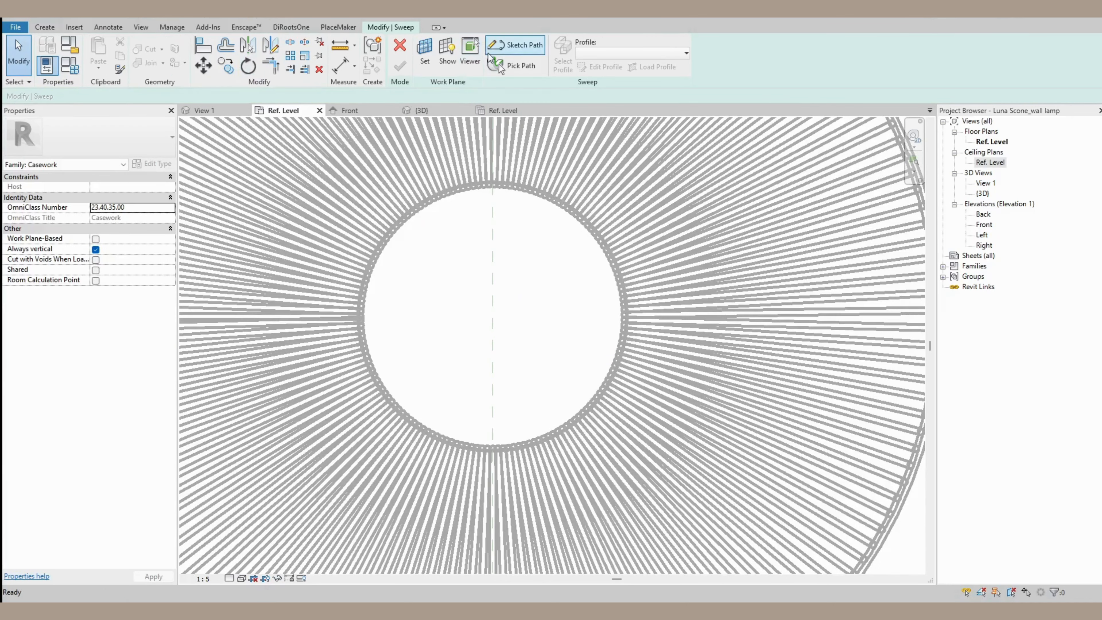
click(506, 48)
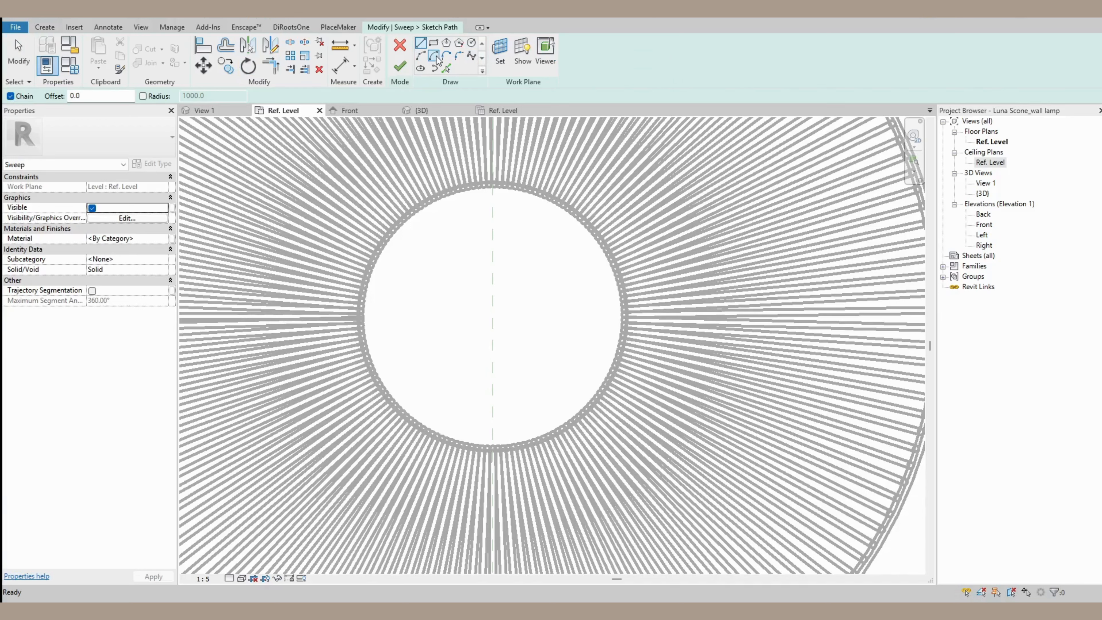
click(472, 45)
click(492, 317)
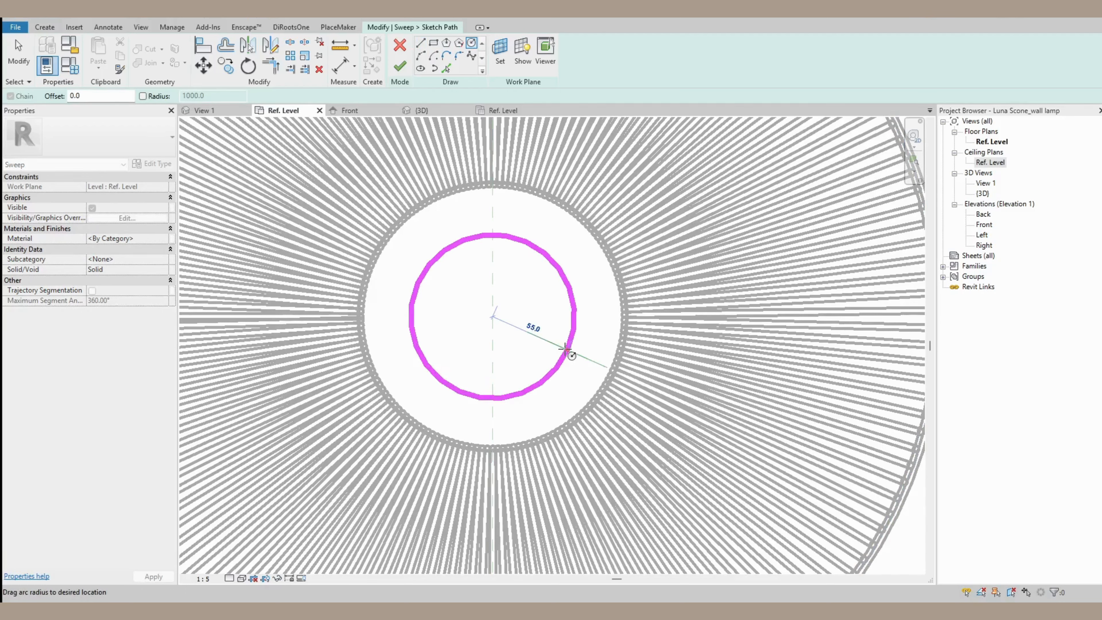
key(Return)
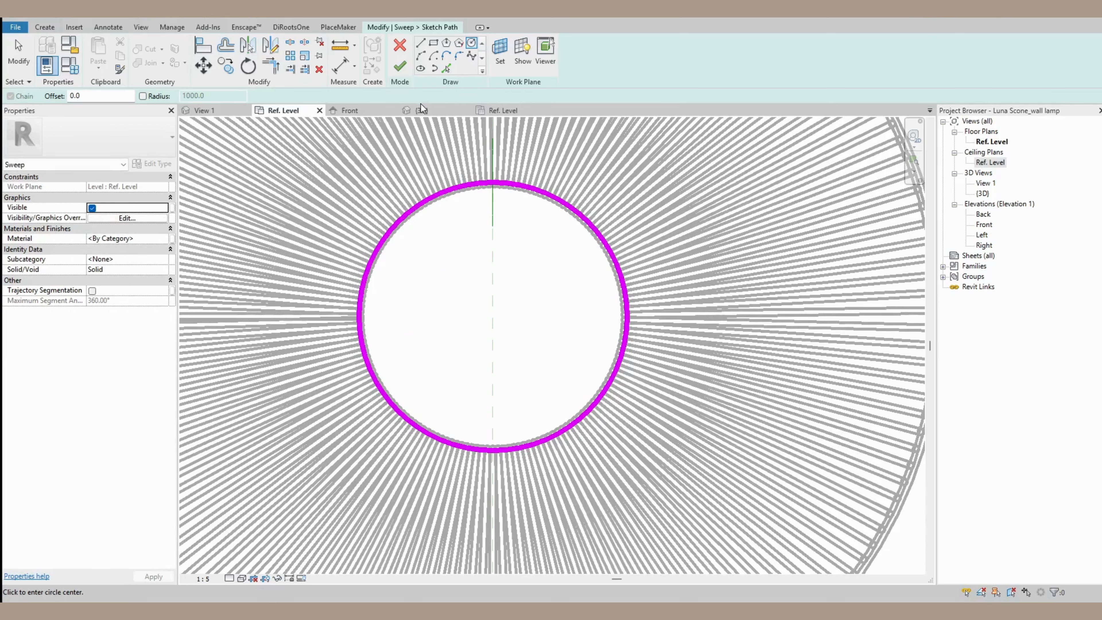
click(407, 66)
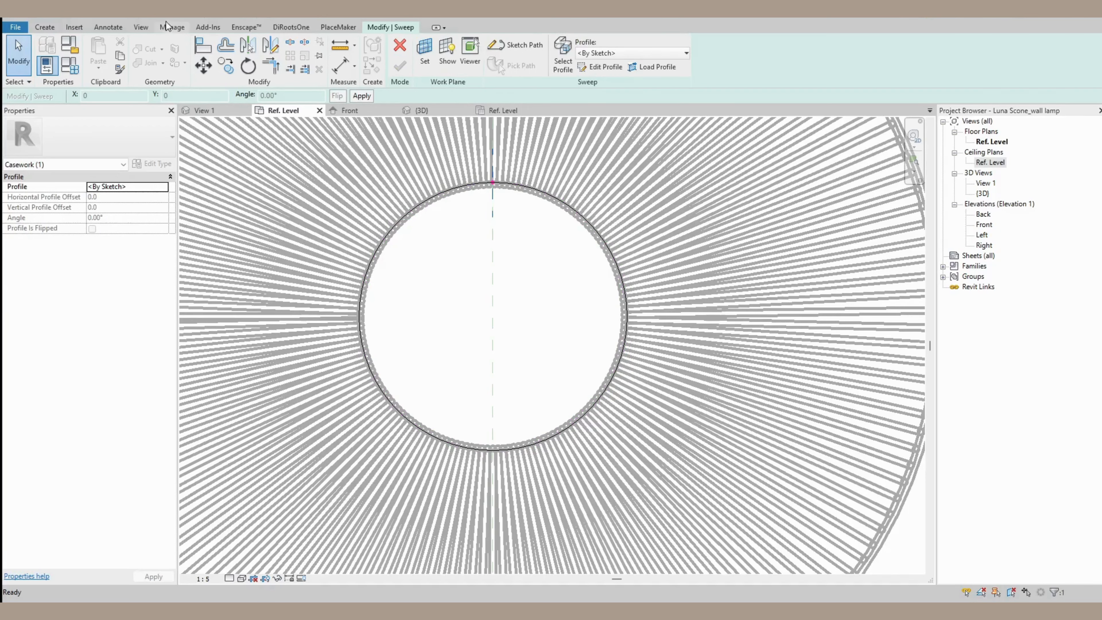
Sketch a circular sweep profile of radius 3 centred on the path in the 3D view, and finish the sweep.
click(214, 15)
scroll(389, 198, down, 5)
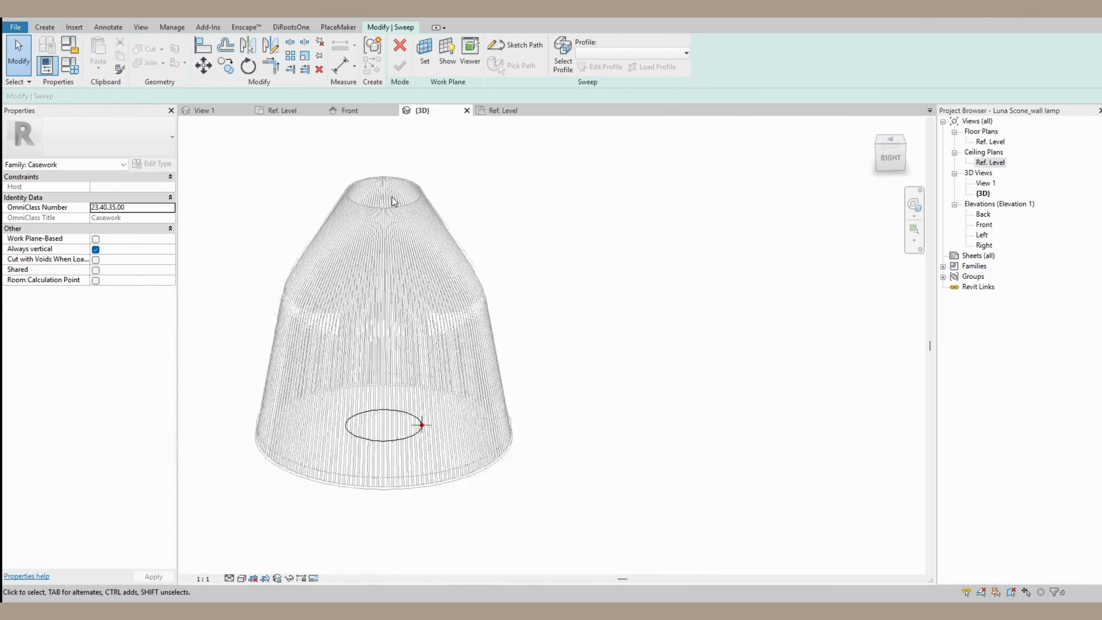
scroll(425, 370, up, 8)
scroll(477, 360, up, 3)
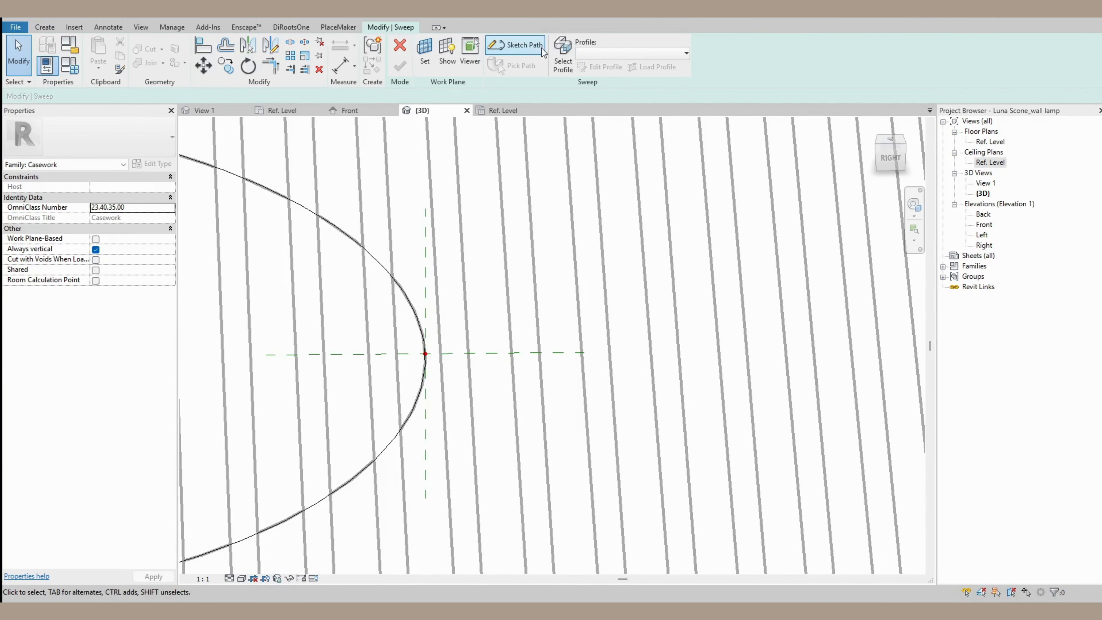
click(563, 54)
click(601, 67)
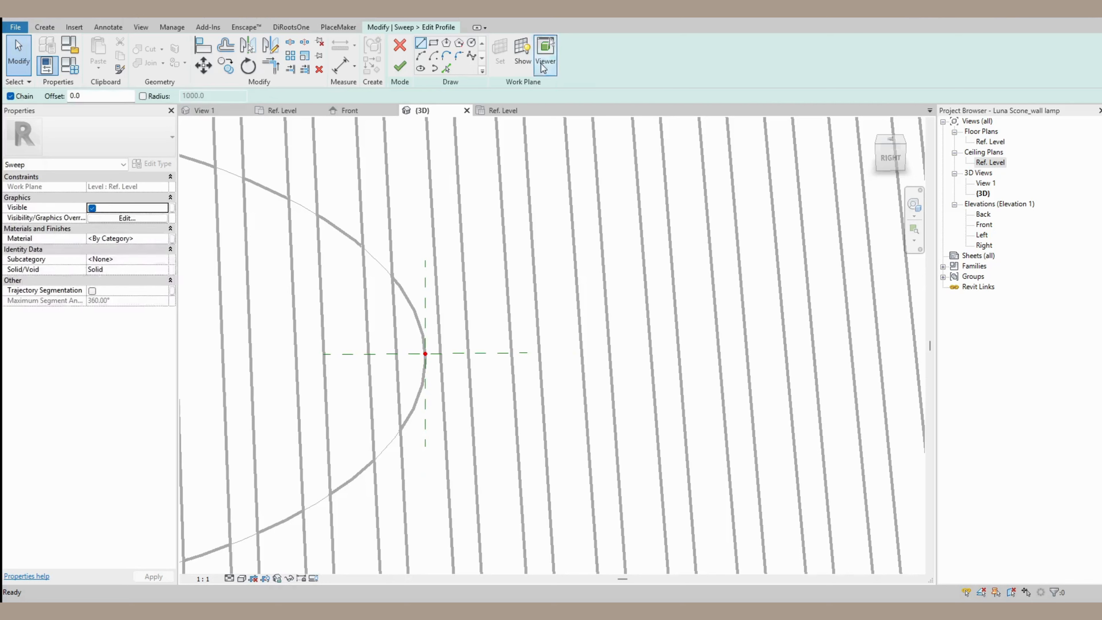
click(471, 42)
scroll(421, 356, up, 3)
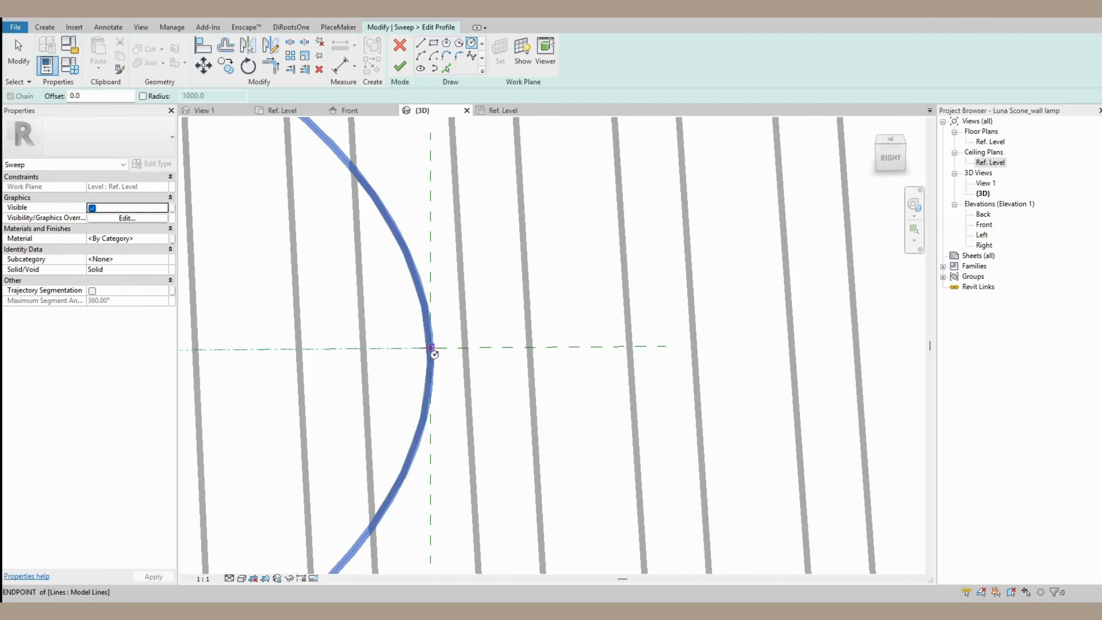
click(430, 348)
text(3)
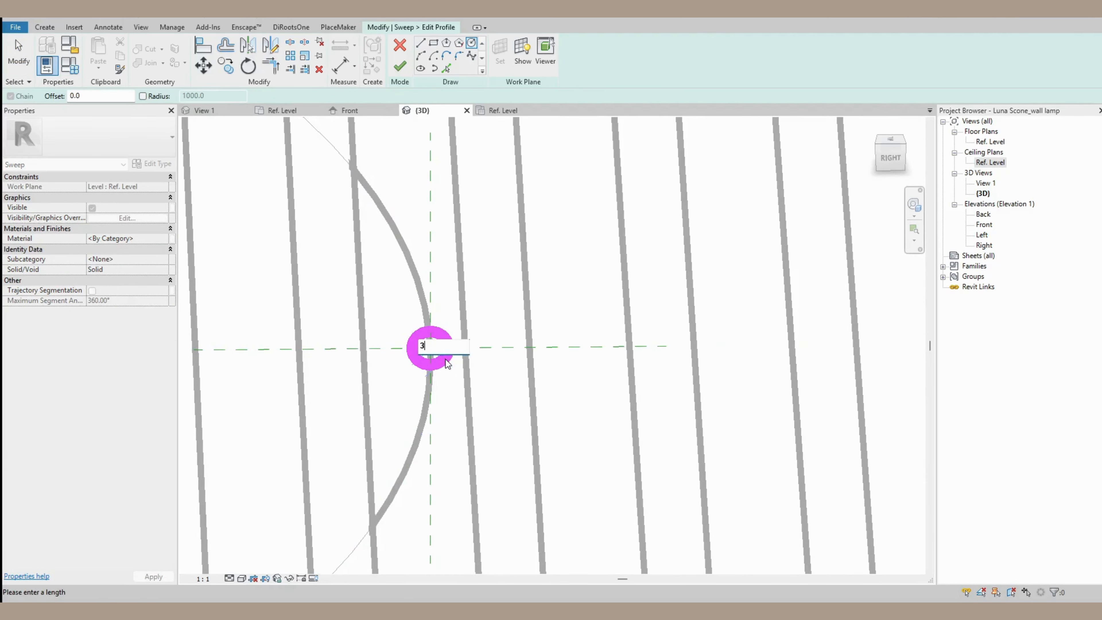
key(Return)
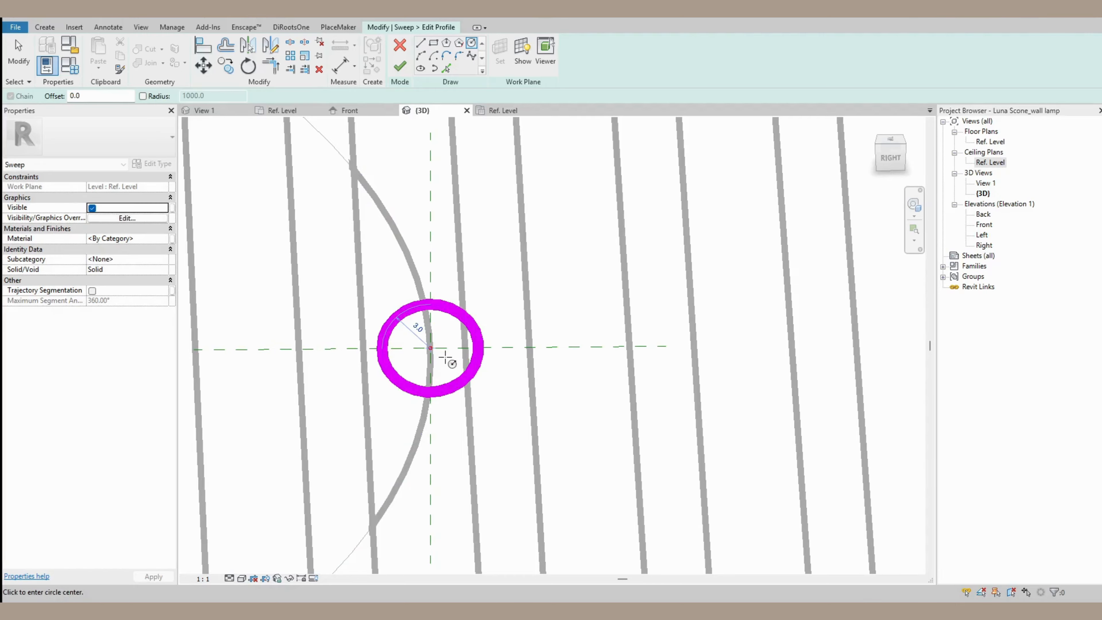
click(406, 71)
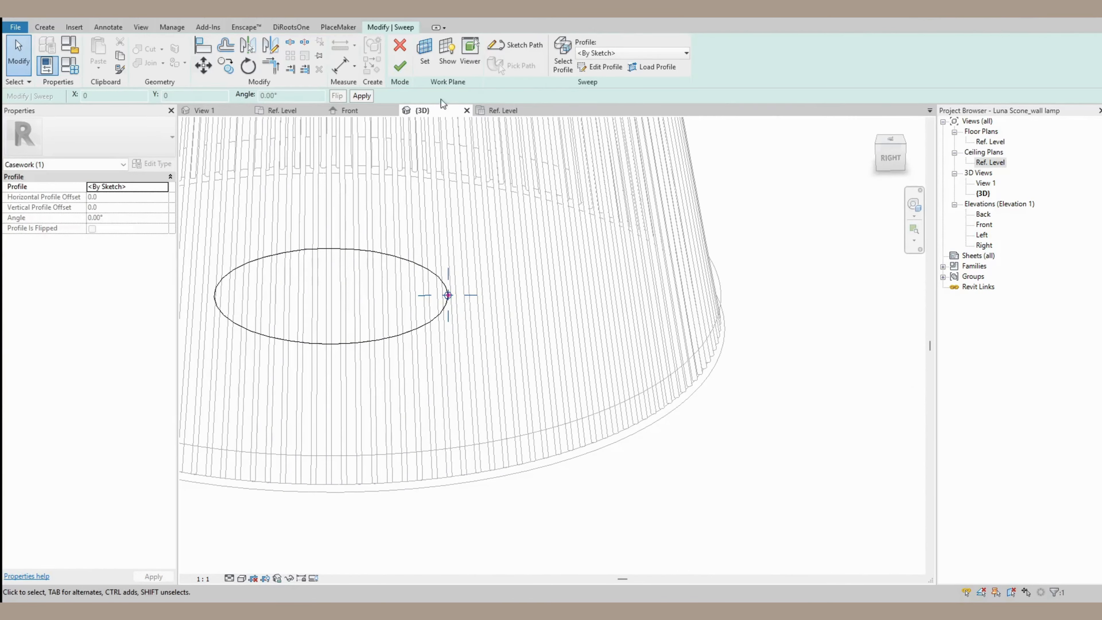
click(407, 66)
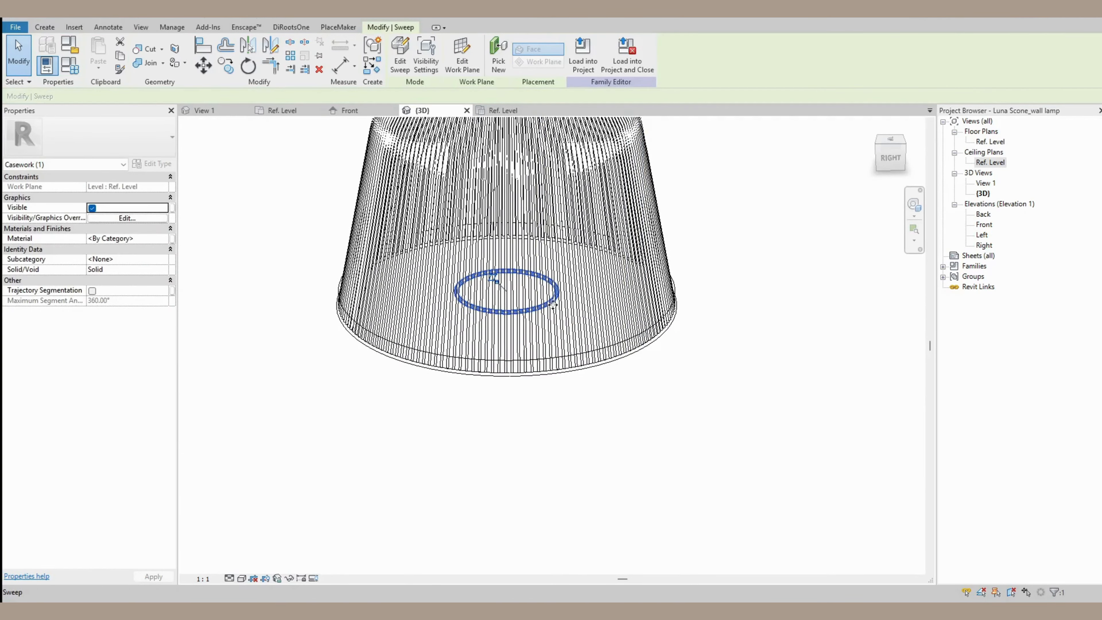
Copy the small swept ring in the Front elevation from the reference level up to the Top reference plane at the ribs' upper ends.
click(362, 110)
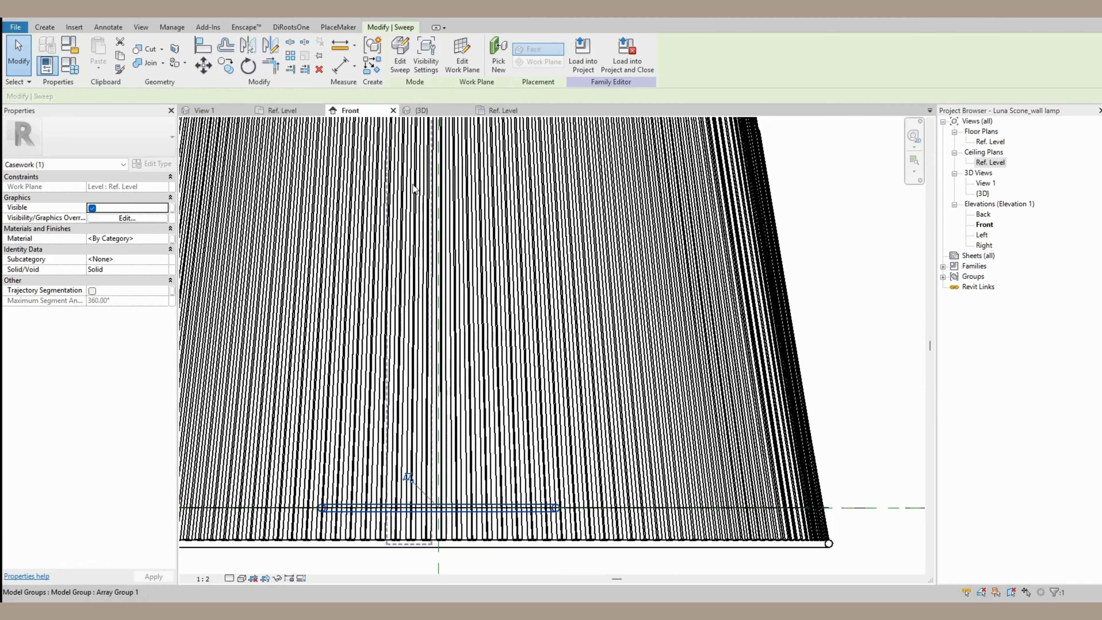
scroll(498, 429, up, 1)
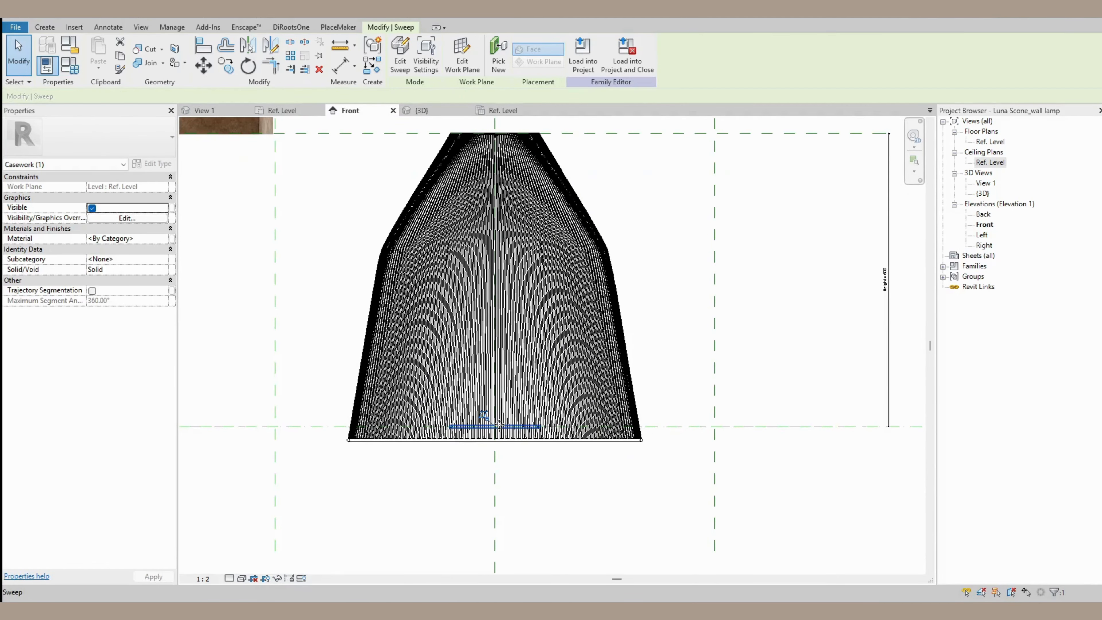
key(c)
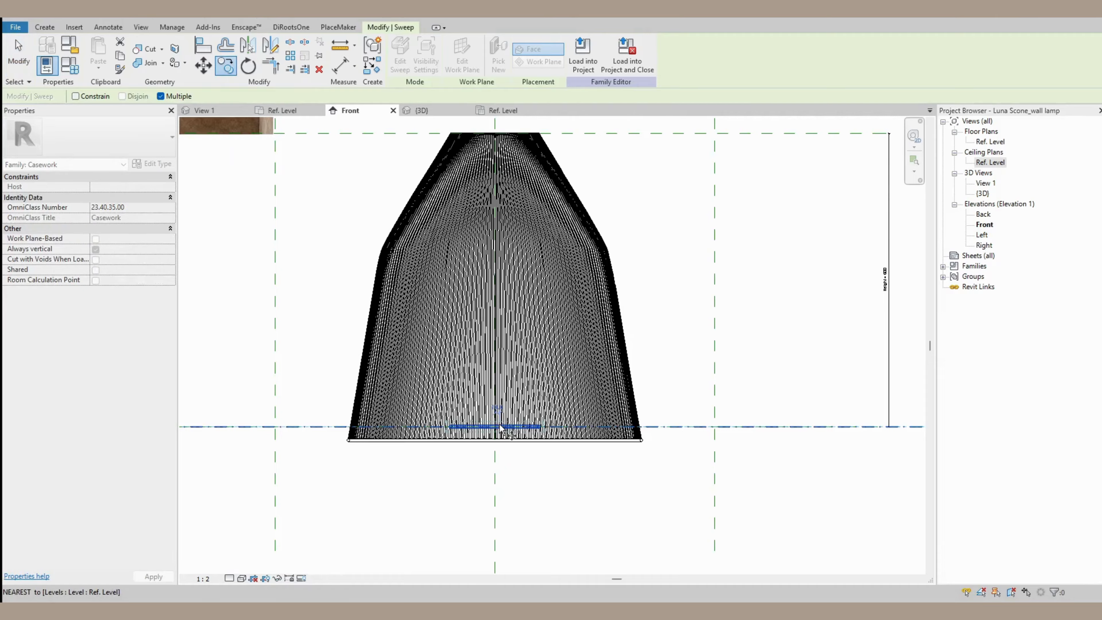
scroll(477, 427, up, 5)
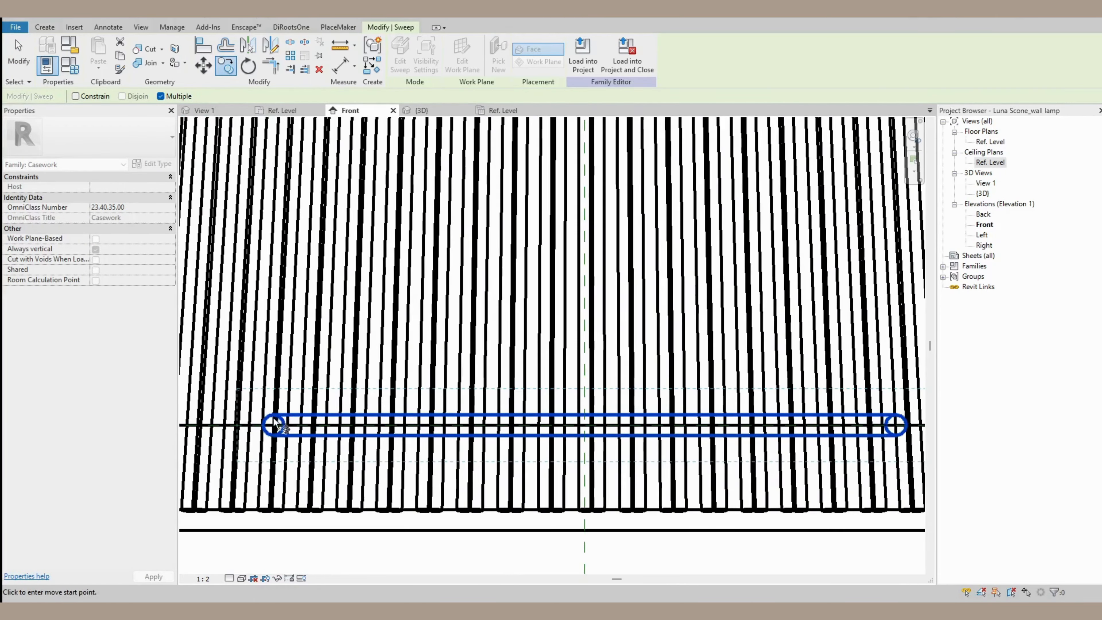
click(264, 426)
scroll(288, 247, down, 4)
scroll(289, 247, down, 6)
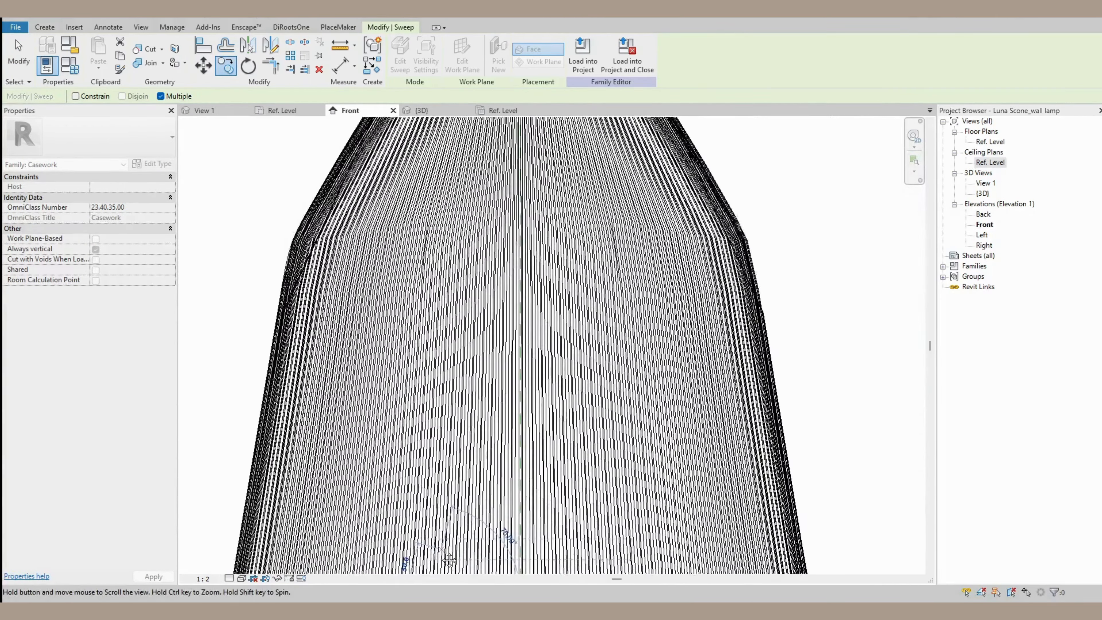
scroll(438, 268, up, 6)
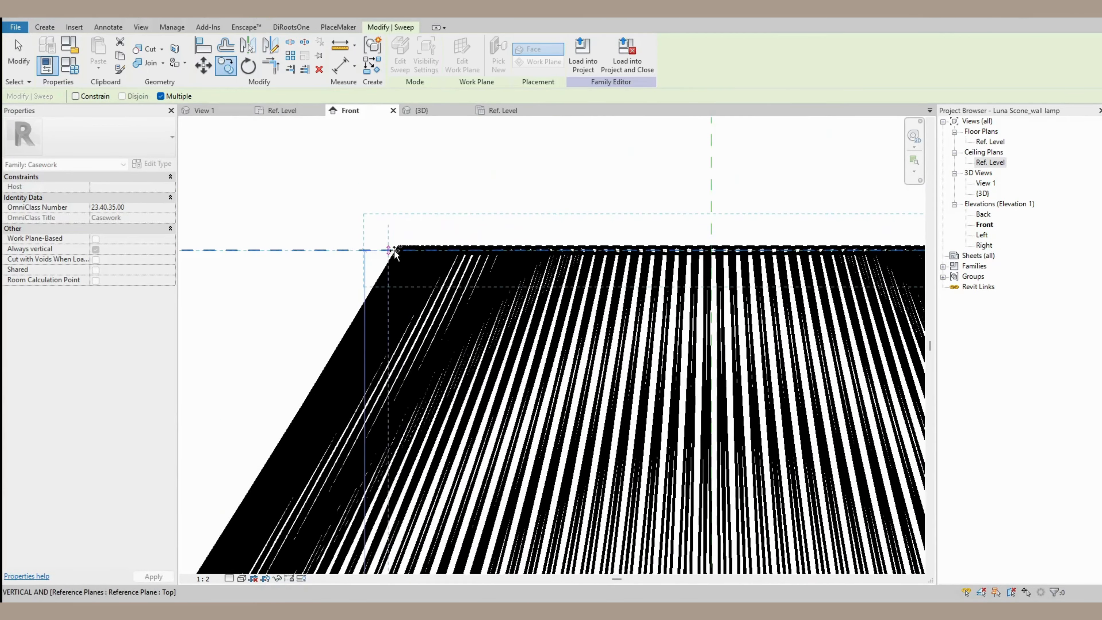
click(395, 250)
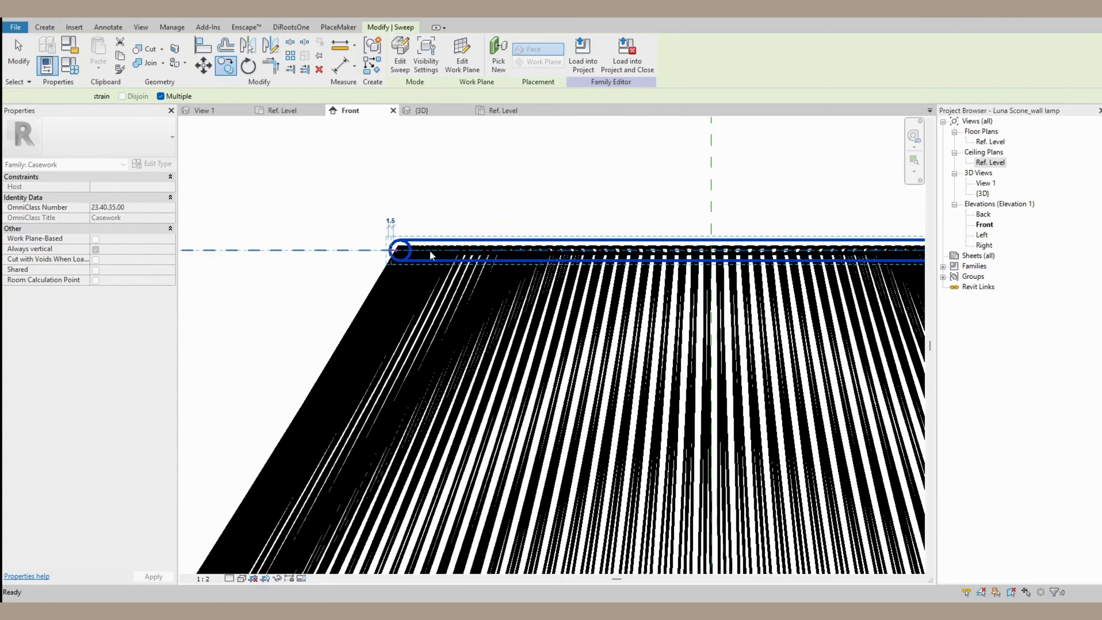
click(459, 211)
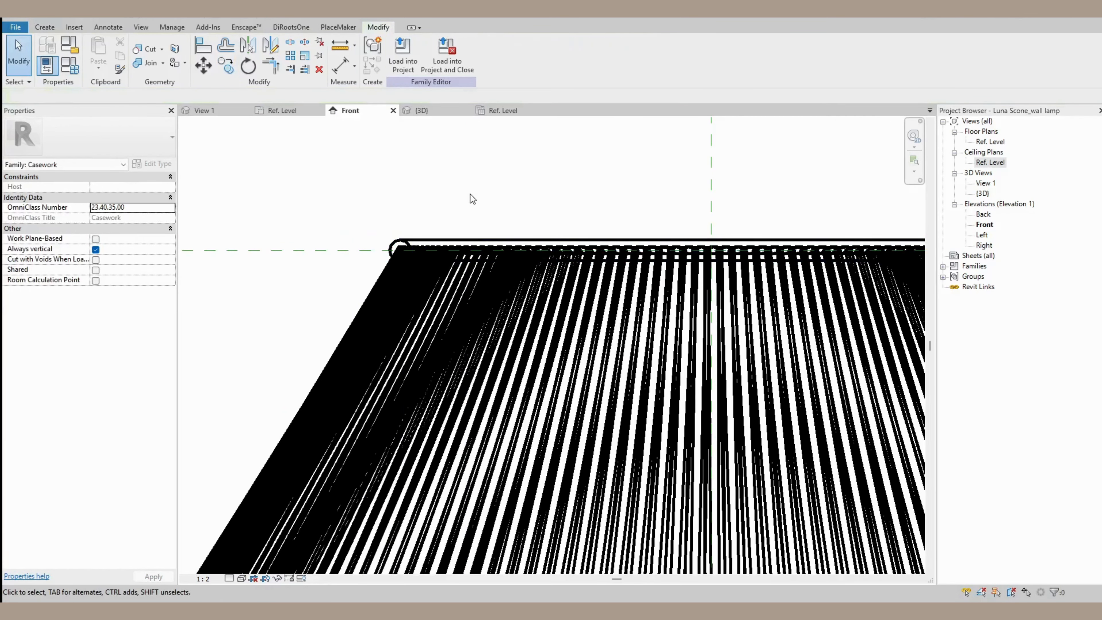
scroll(239, 205, down, 3)
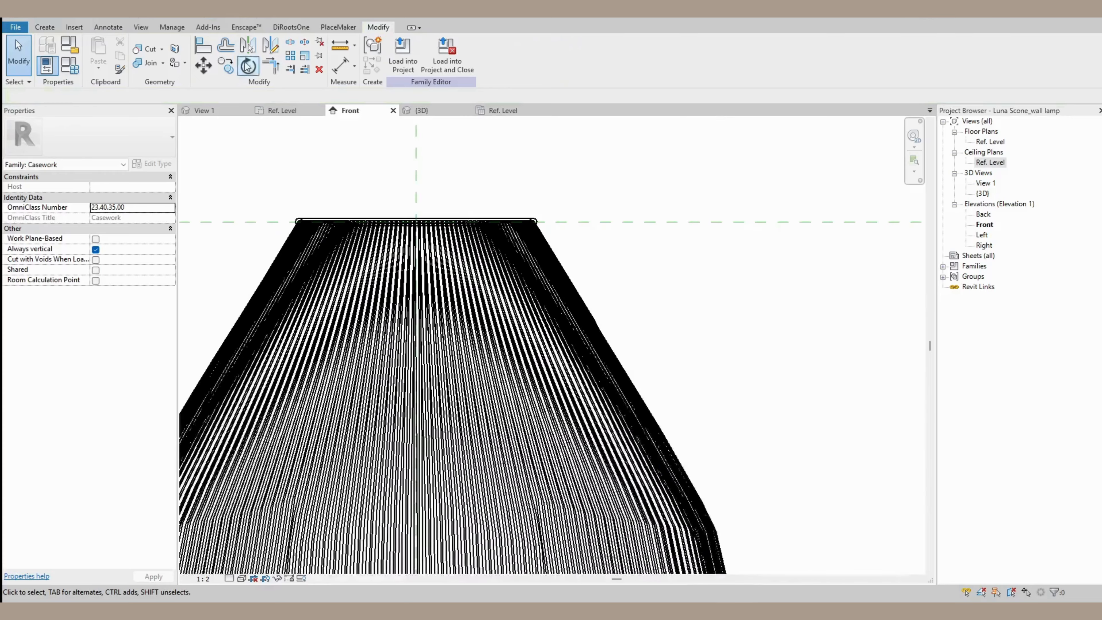
Delete the original small swept ring left inside the shade's lower opening in the 3D view.
click(213, 18)
scroll(531, 309, down, 4)
scroll(567, 361, down, 1)
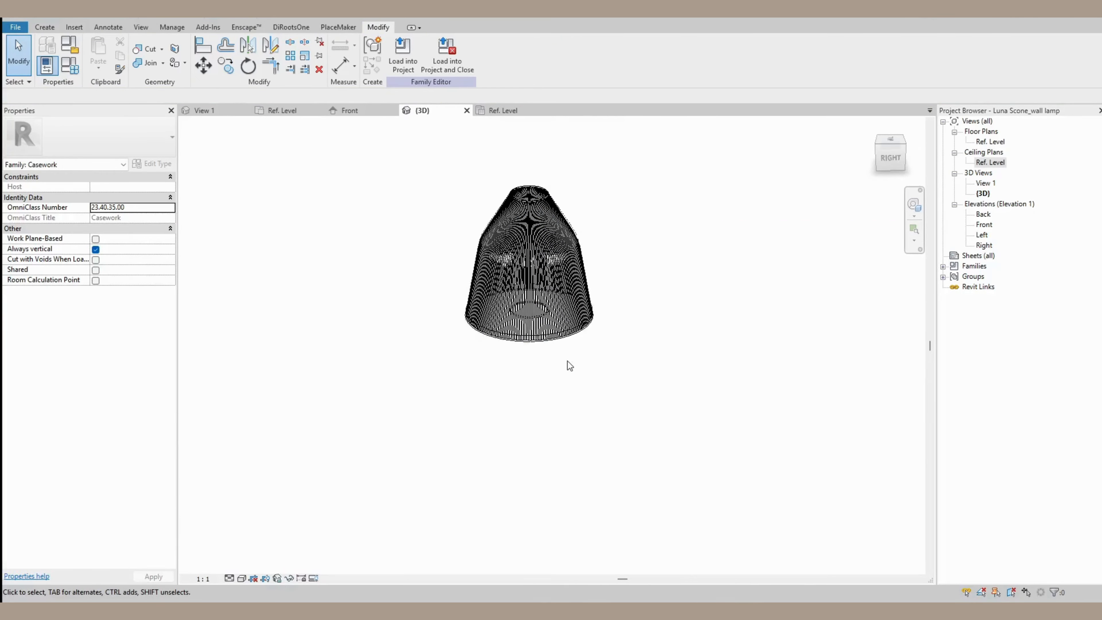
scroll(564, 360, up, 3)
shift+middle_drag(564, 360, 536, 186)
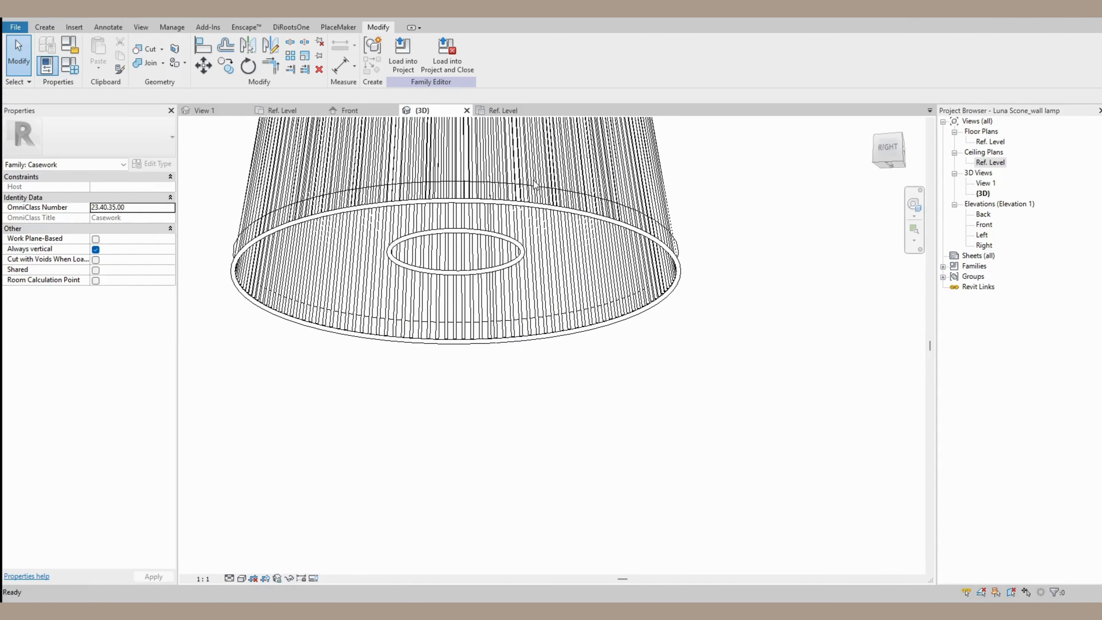
click(519, 248)
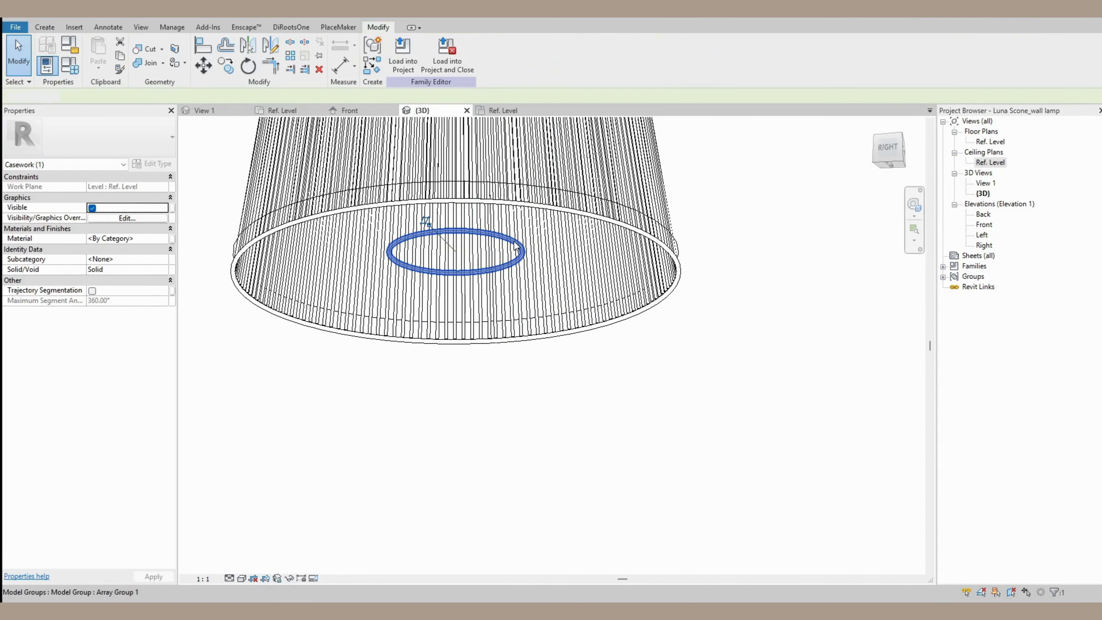
key(Escape)
Delete the inner and outer construction model-line circles around the shade's lower opening.
scroll(538, 254, down, 2)
scroll(540, 254, up, 4)
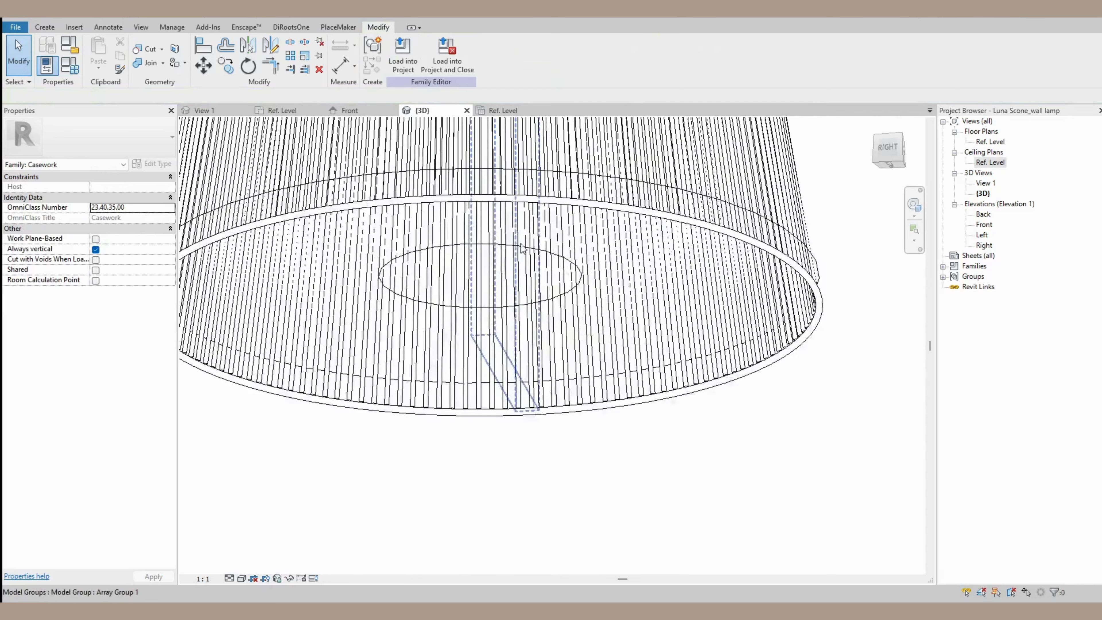
click(540, 255)
key(Escape)
scroll(527, 261, down, 3)
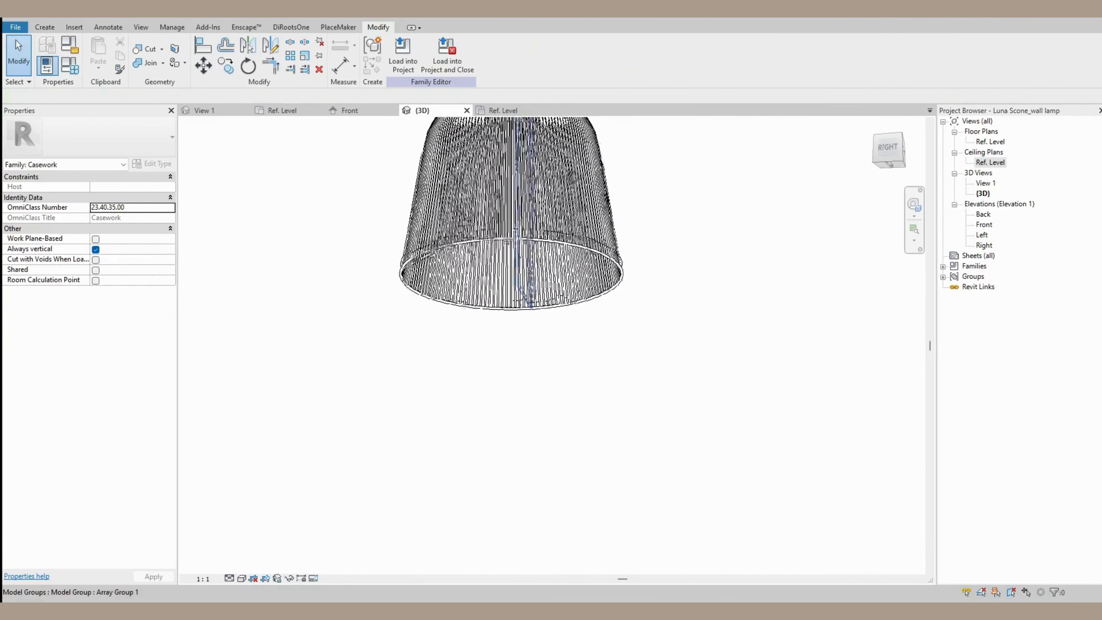
scroll(595, 219, up, 5)
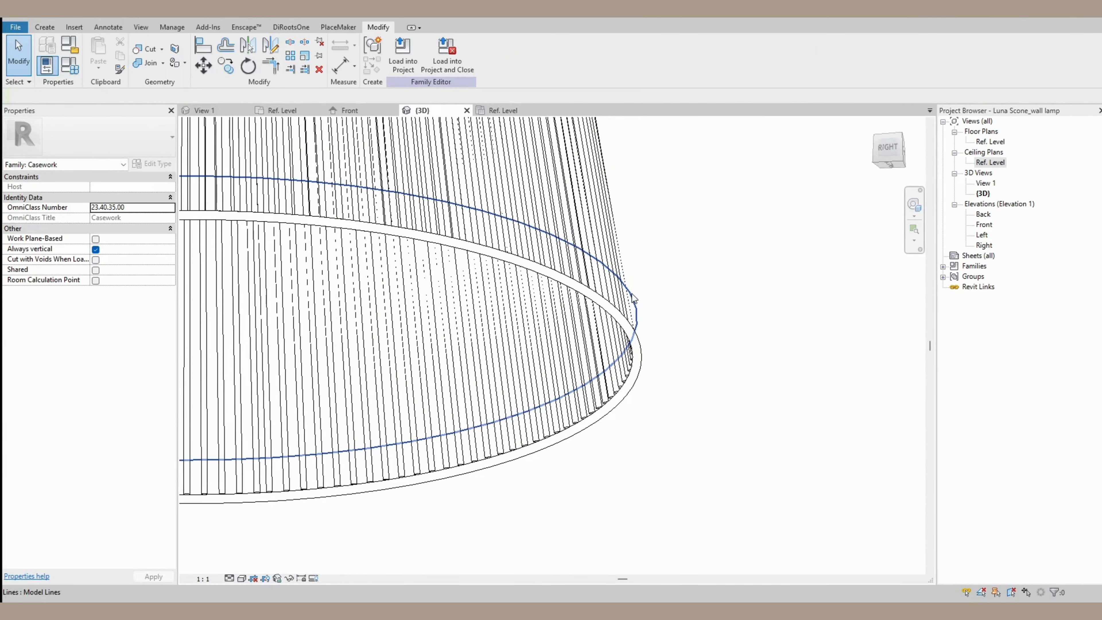
click(633, 299)
key(Escape)
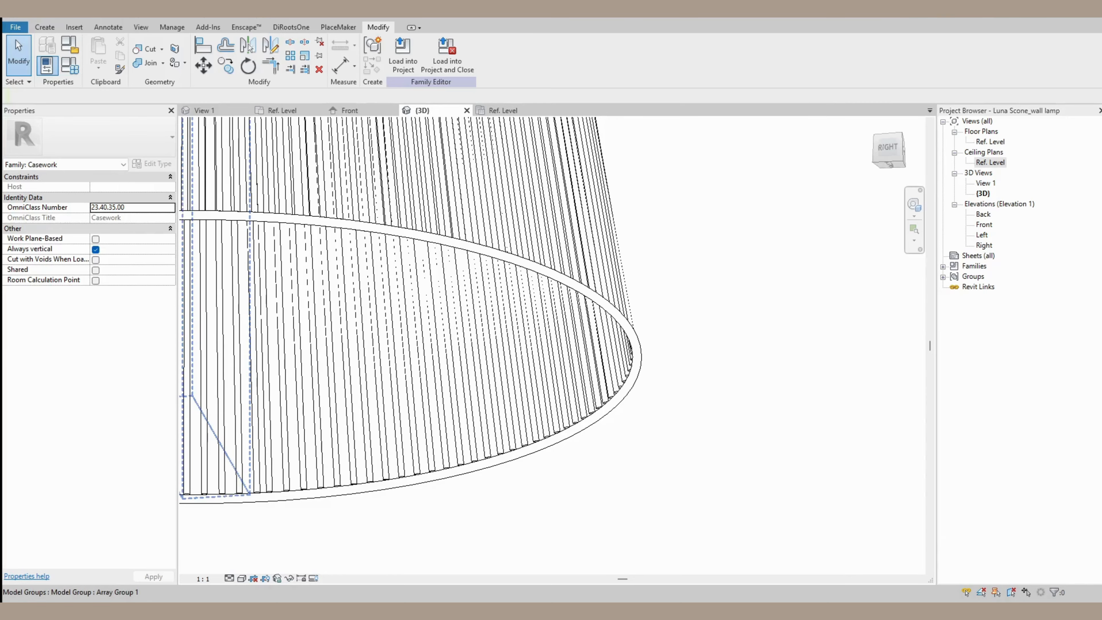
scroll(689, 373, down, 3)
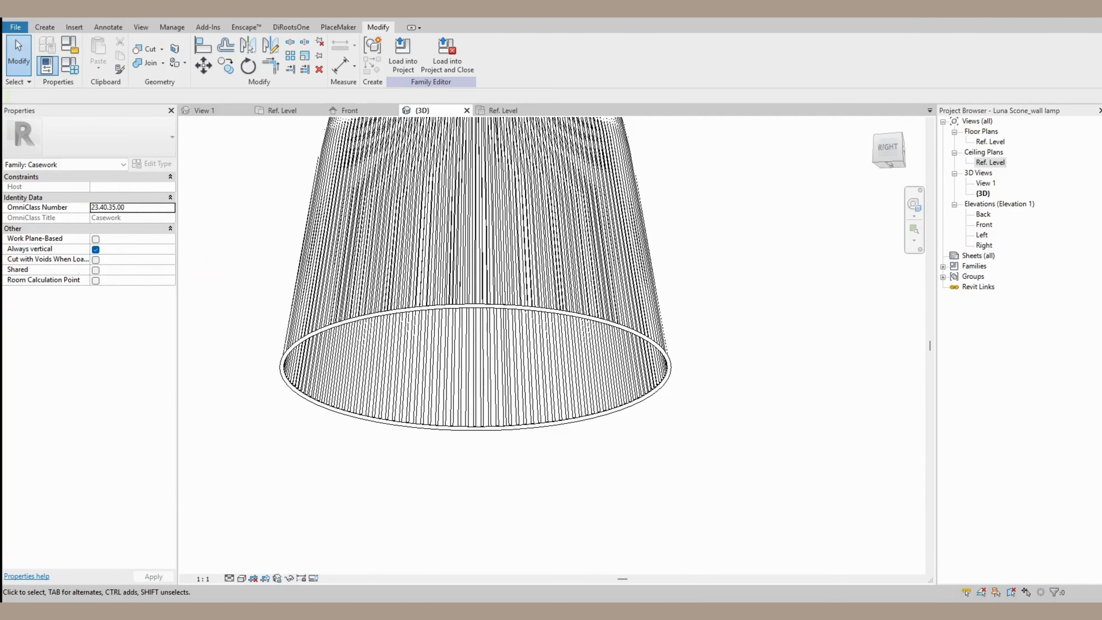
Select the lower and upper swept rings together and open their Material setting.
scroll(657, 311, down, 5)
scroll(648, 259, up, 2)
middle_drag(687, 237, 613, 401)
click(603, 267)
click(606, 398)
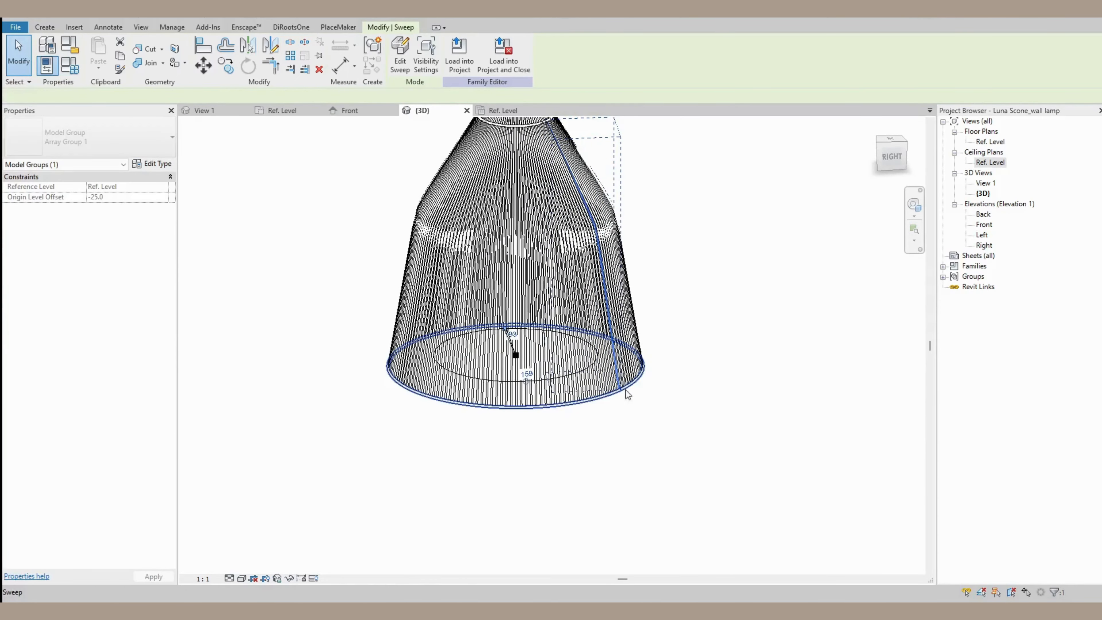
middle_drag(715, 328, 747, 419)
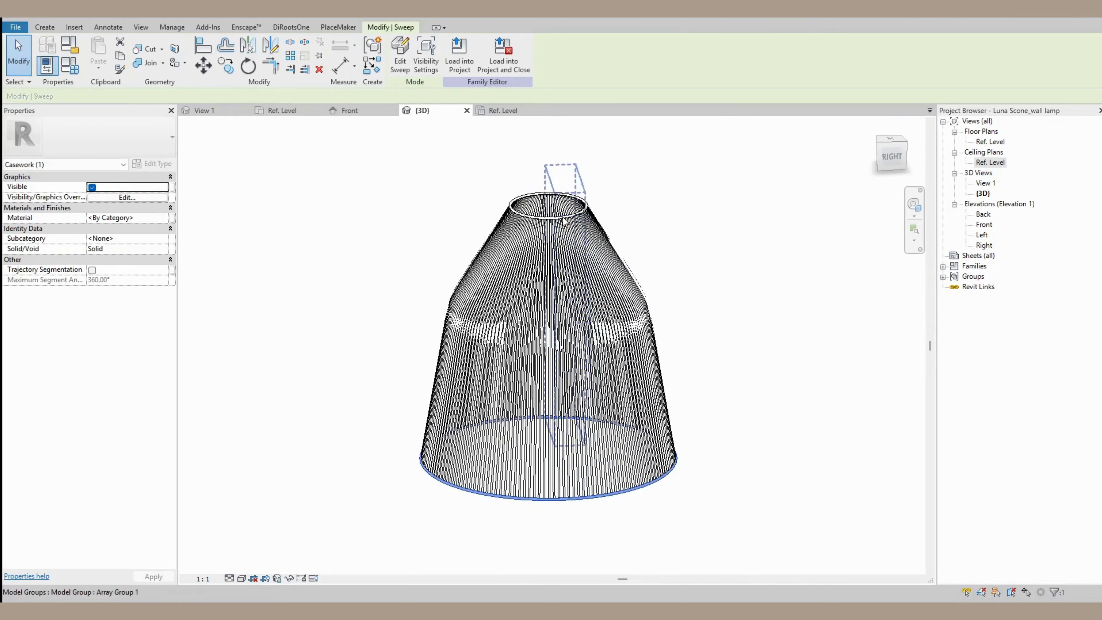
scroll(563, 220, up, 5)
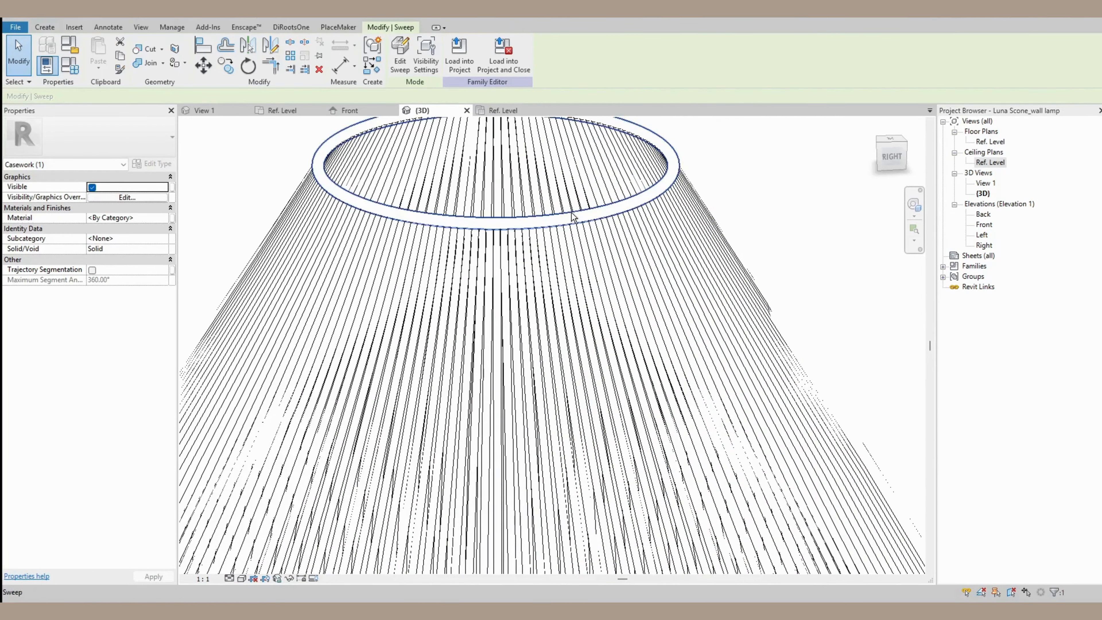
ctrl+click(573, 217)
scroll(571, 212, down, 5)
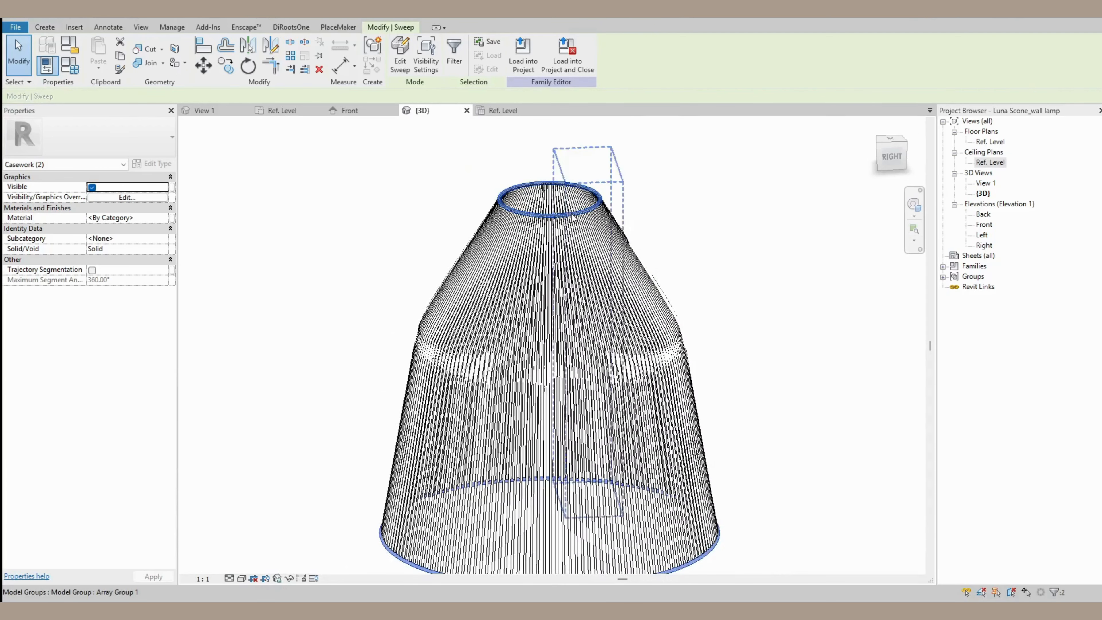
click(170, 219)
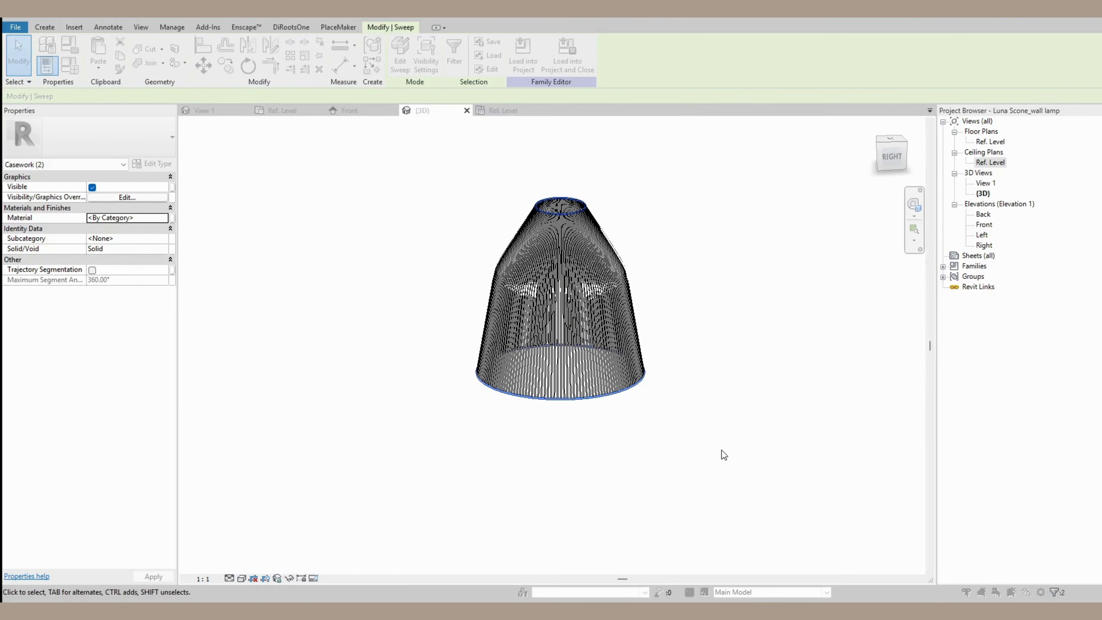
click(698, 407)
scroll(575, 264, up, 1)
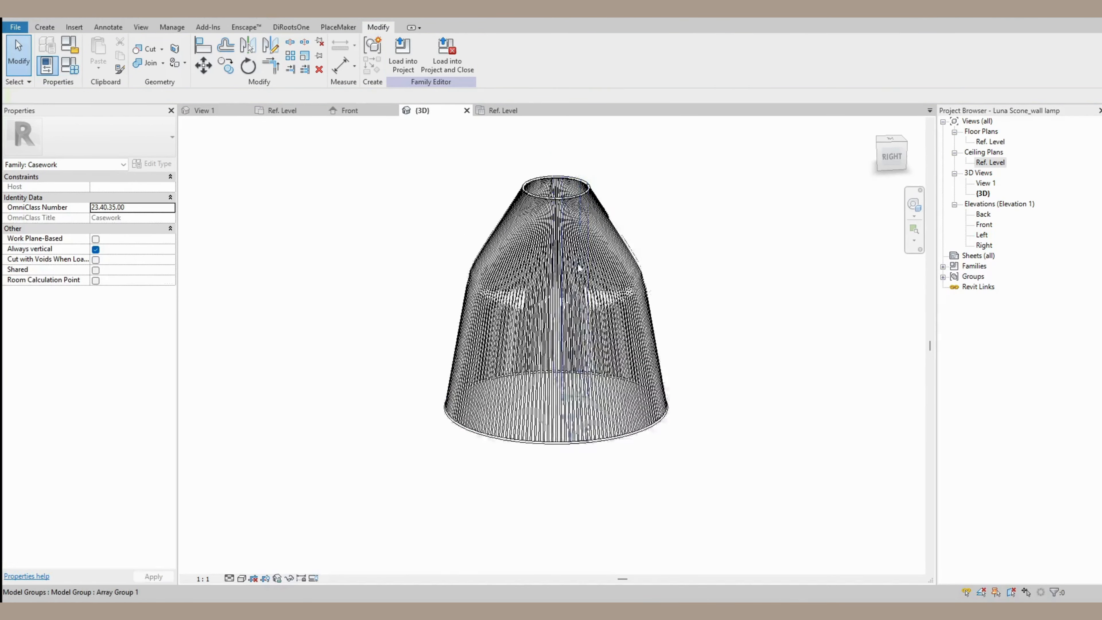
scroll(580, 268, up, 2)
shift+middle_drag(762, 323, 660, 285)
shift+middle_drag(791, 290, 693, 319)
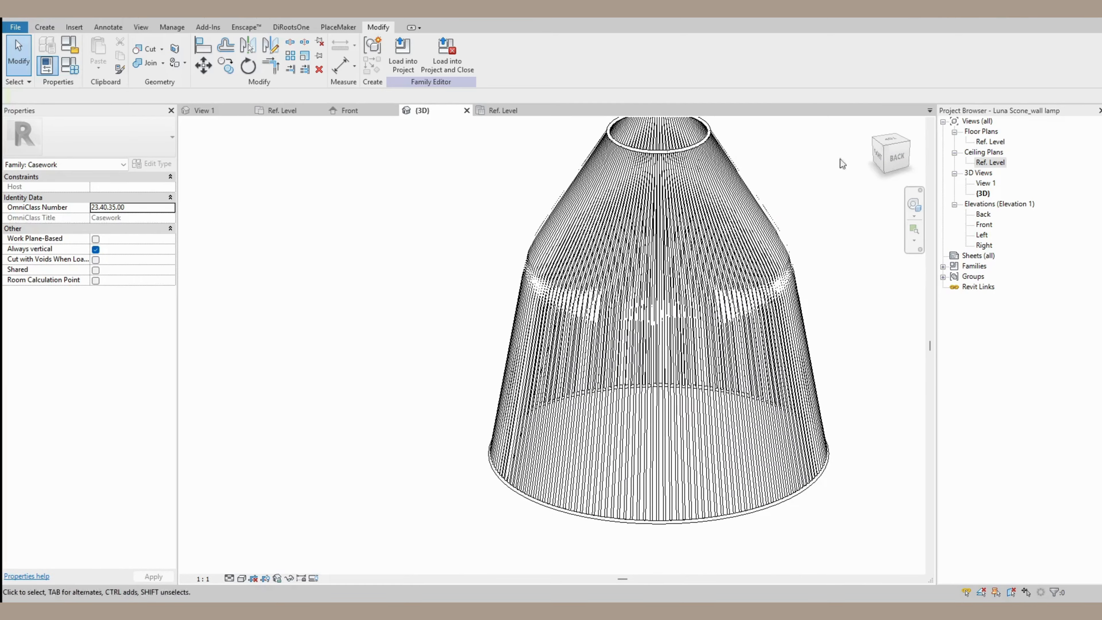
double_click(991, 141)
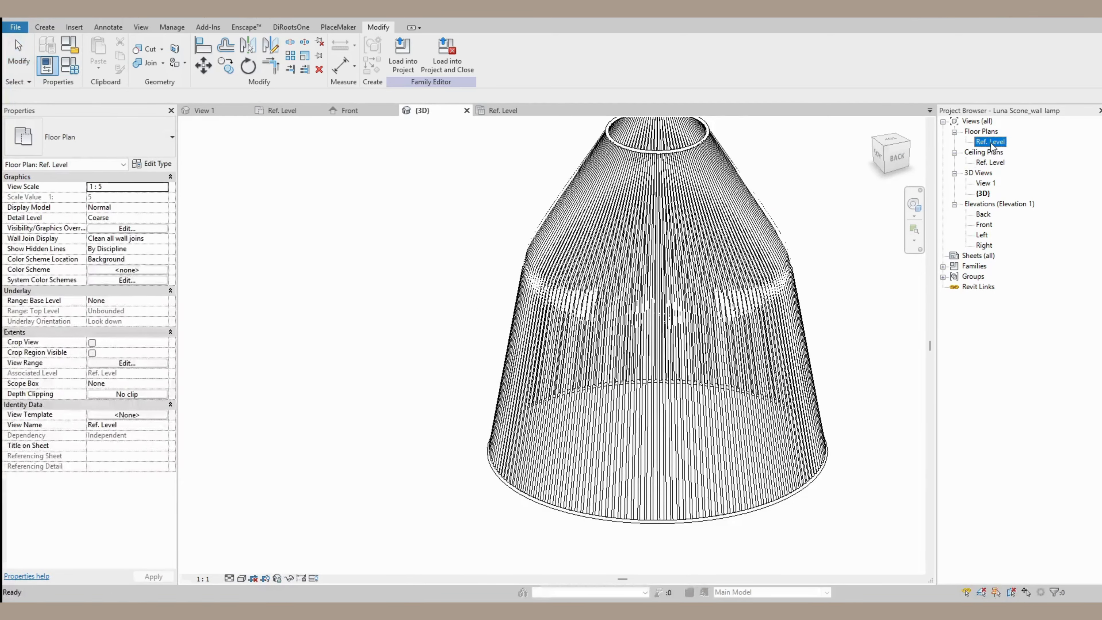
scroll(570, 286, down, 3)
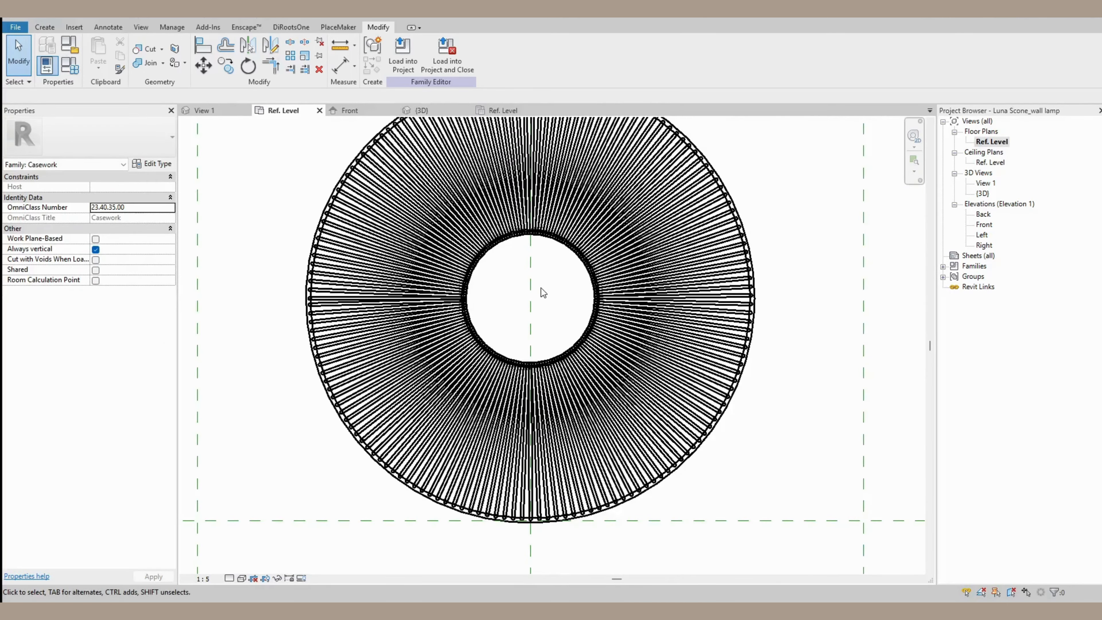
scroll(577, 289, up, 4)
click(44, 27)
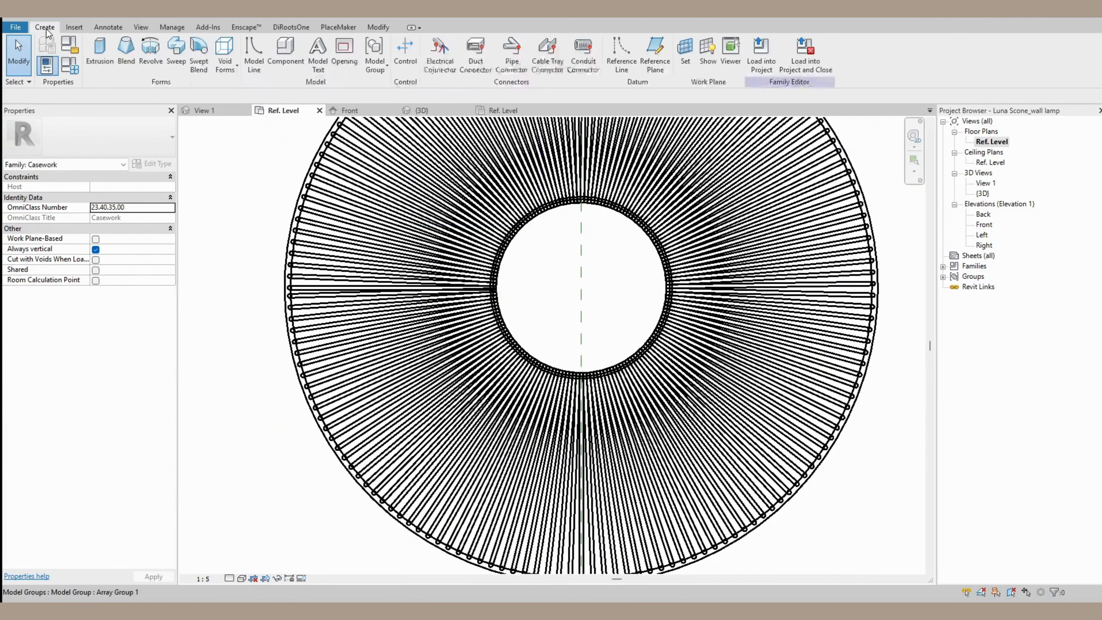
click(101, 52)
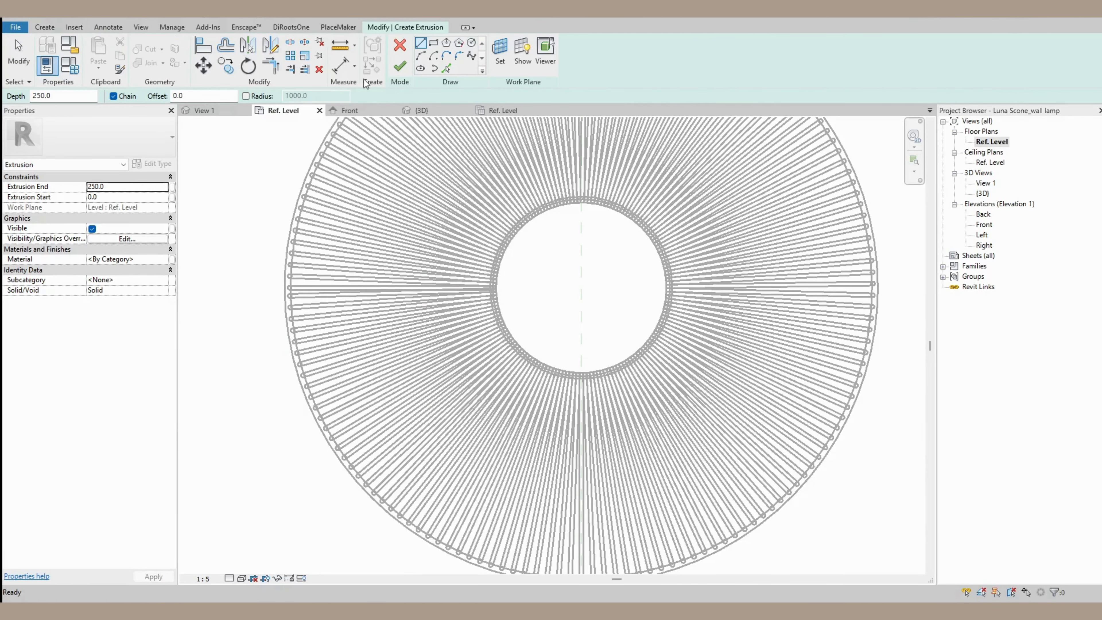
click(397, 53)
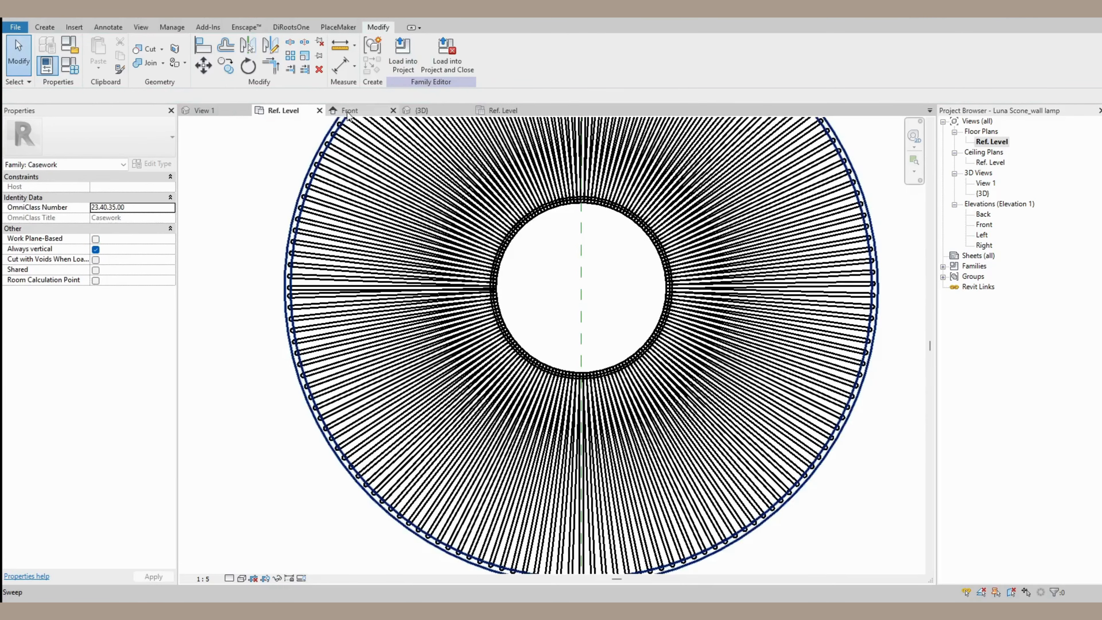
Start a sweep in the Front elevation and open its path sketch.
click(367, 112)
scroll(520, 256, down, 4)
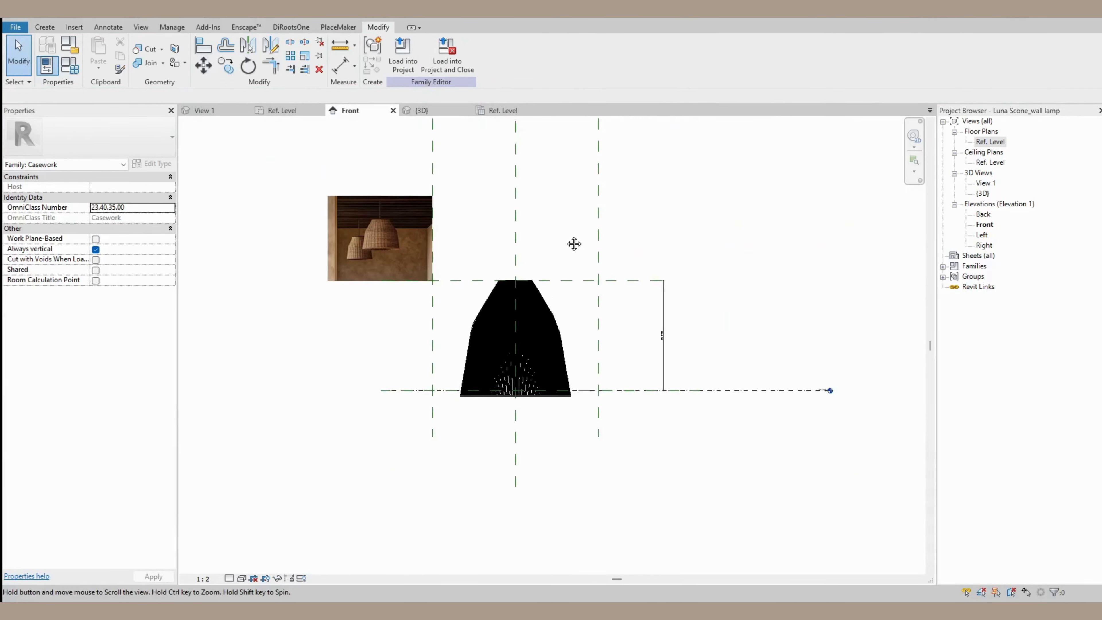
scroll(411, 252, up, 3)
scroll(430, 254, up, 4)
scroll(441, 256, down, 6)
scroll(595, 330, up, 5)
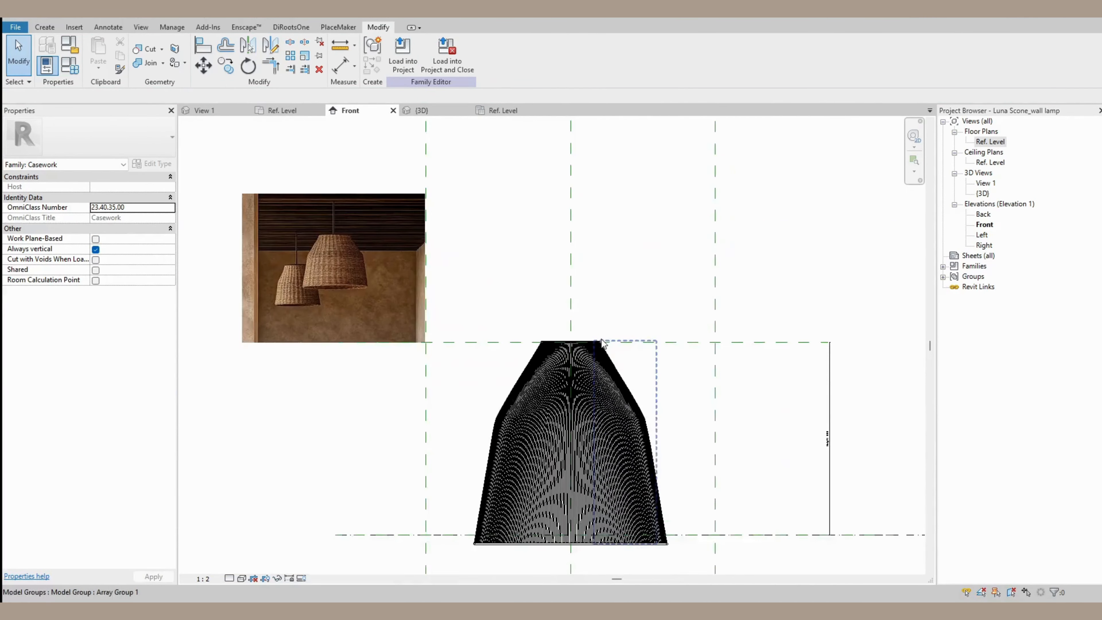
click(45, 27)
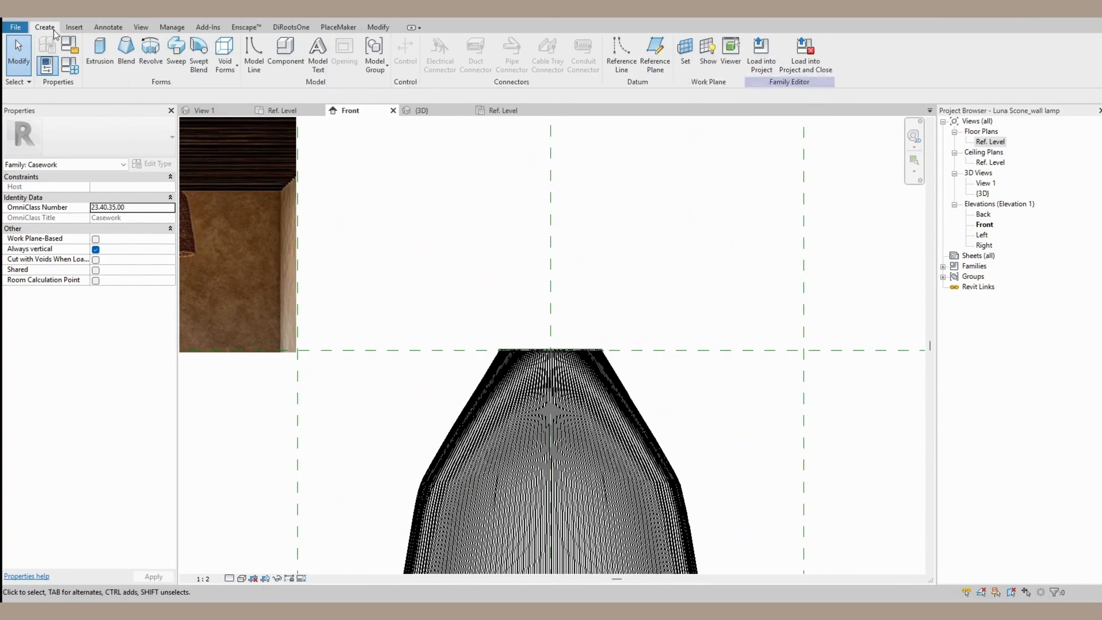
click(177, 53)
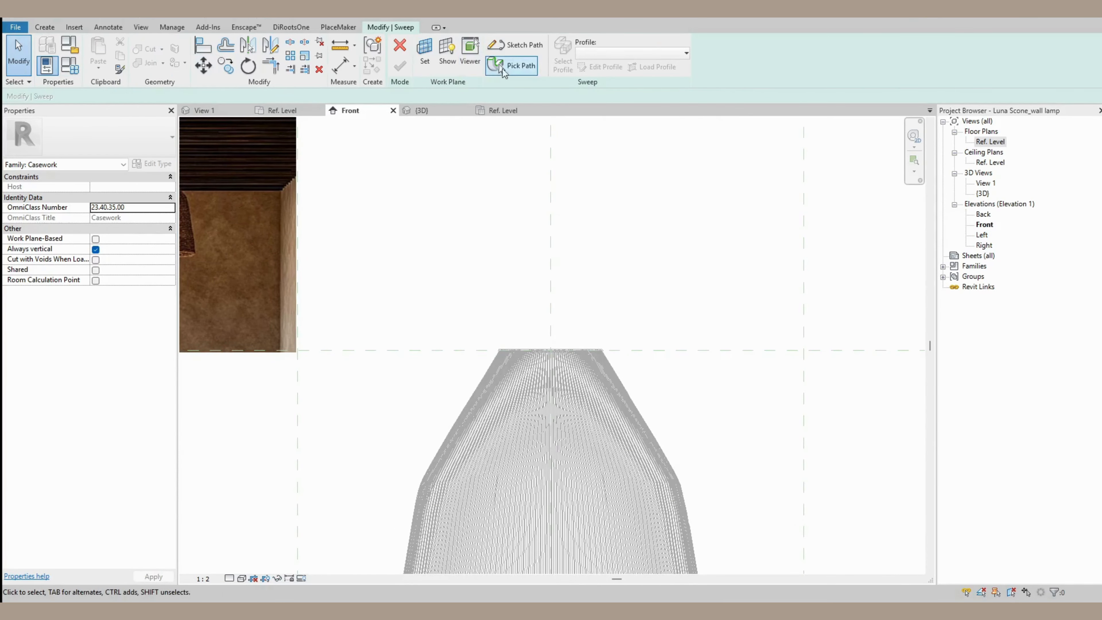
click(521, 45)
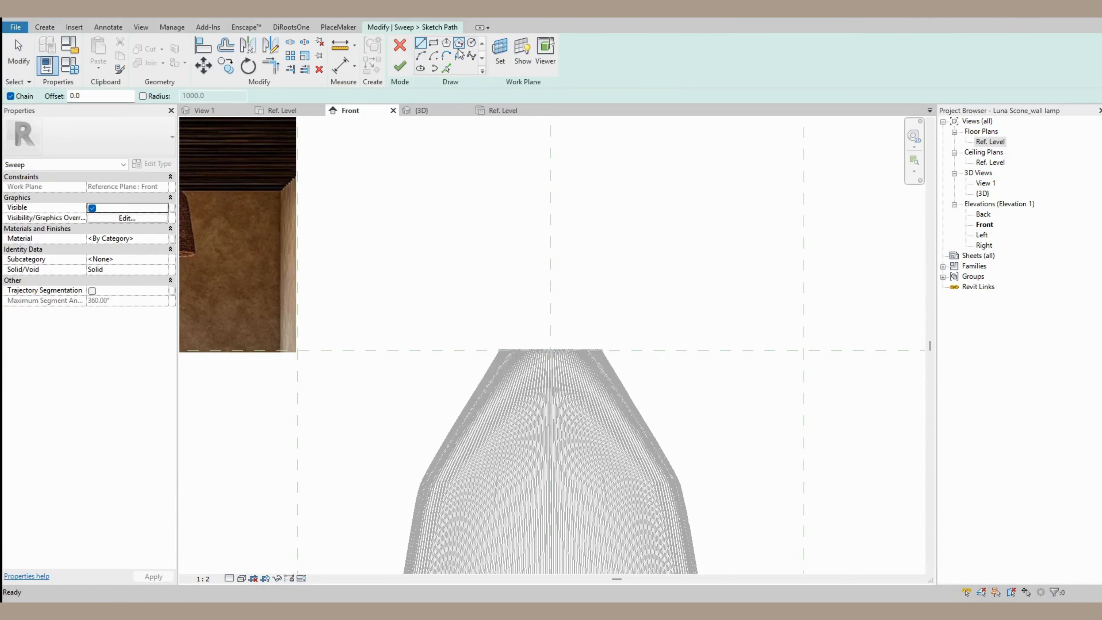
Try a start-end-radius arc as the path above the centre of the upper opening, and delete it.
click(421, 57)
click(550, 349)
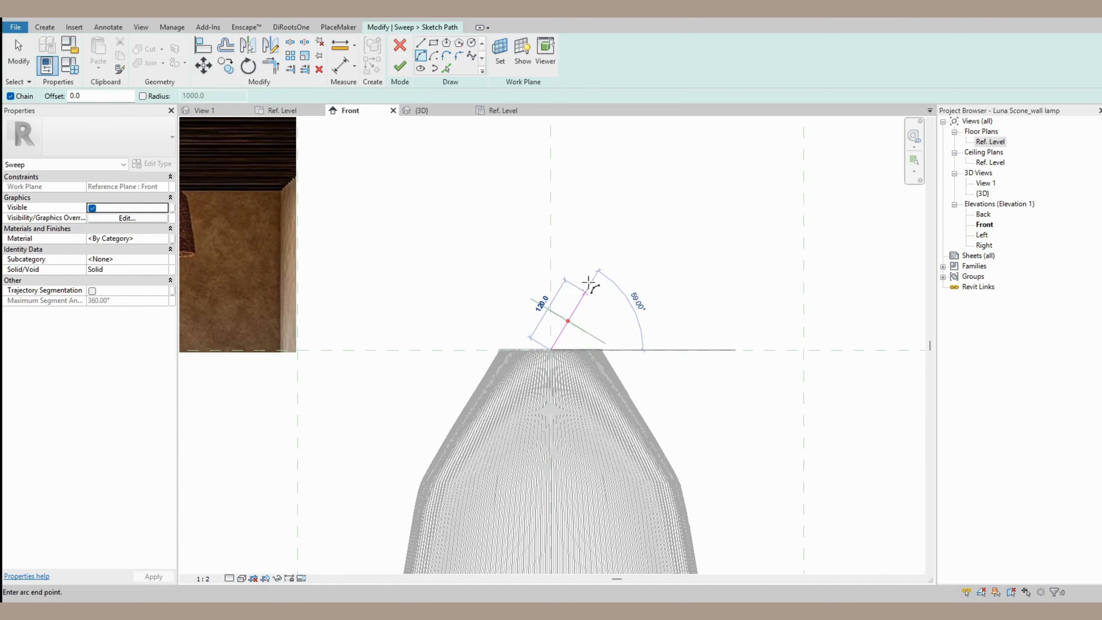
click(644, 203)
middle_drag(575, 185, 600, 251)
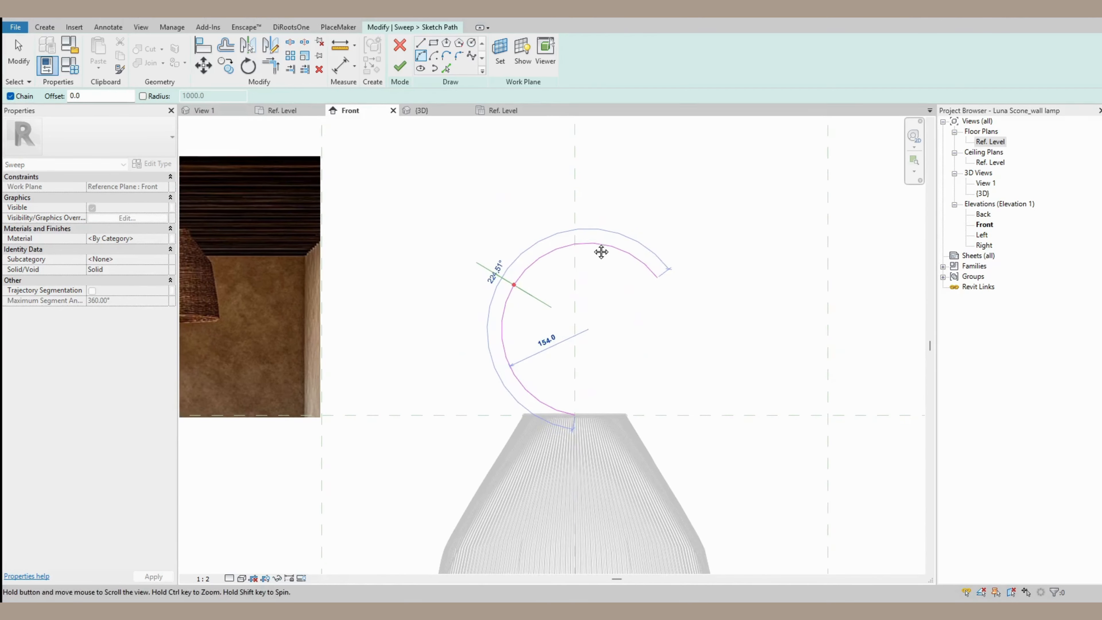
click(634, 299)
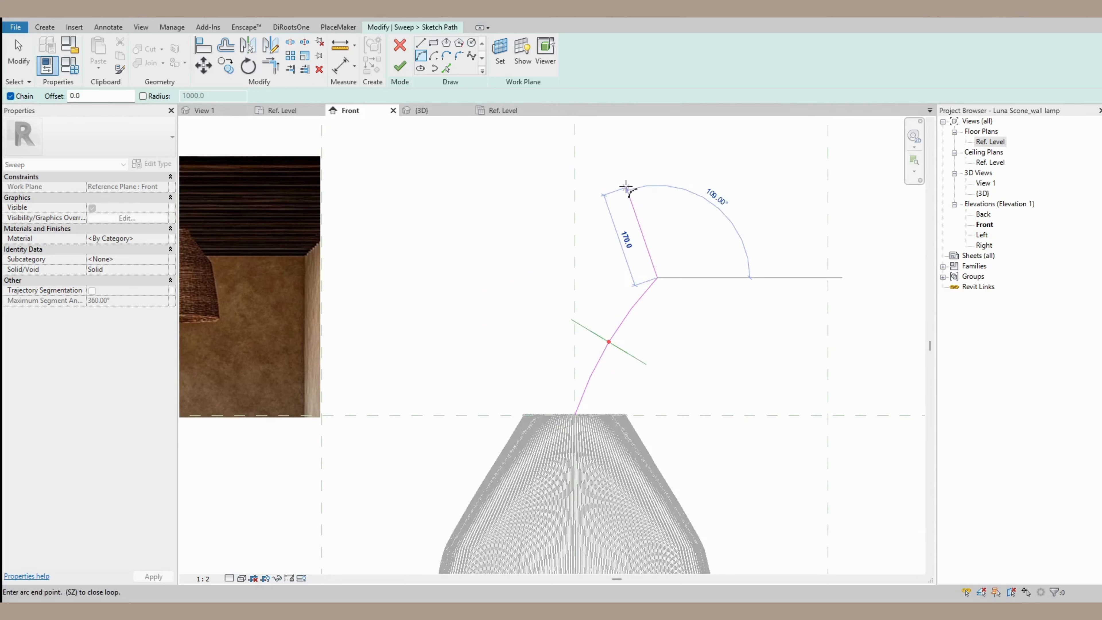
key(Escape)
key(Escape)
click(635, 303)
key(Delete)
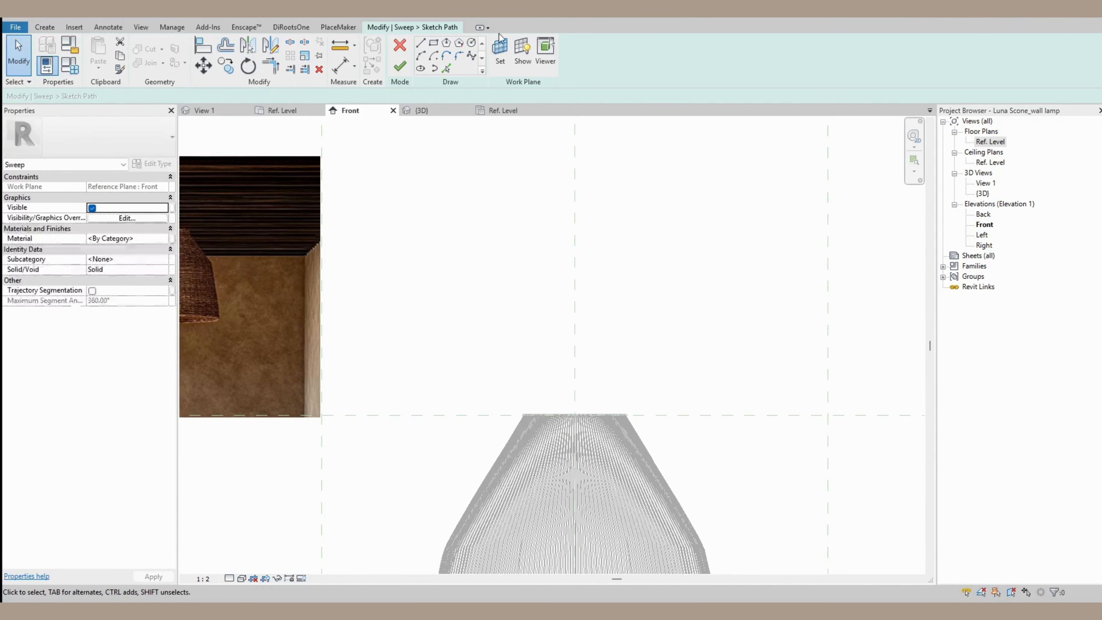
Sketch a wavy spline path rising from the centre of the shade's upper opening to well above the reference image, and finish the path.
click(471, 57)
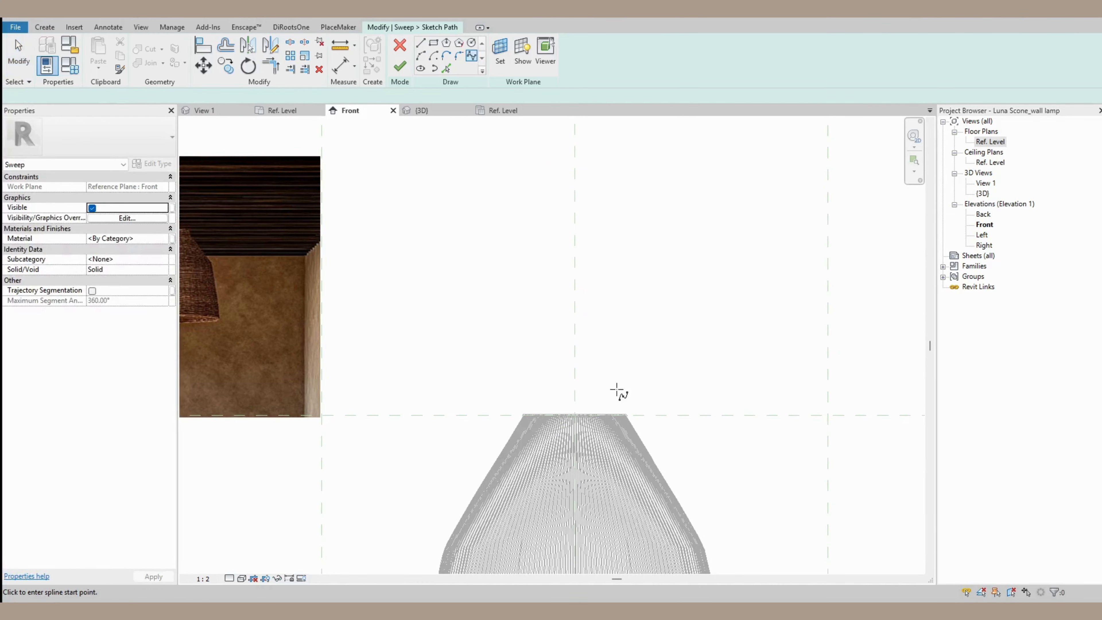
click(573, 414)
click(575, 208)
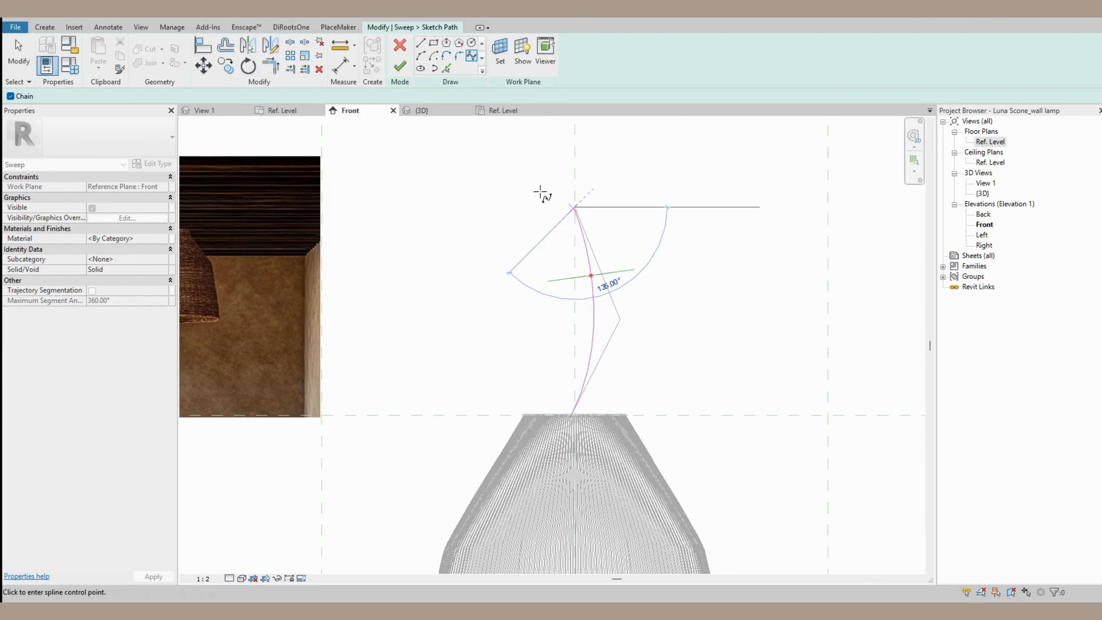
middle_drag(542, 198, 486, 375)
click(460, 305)
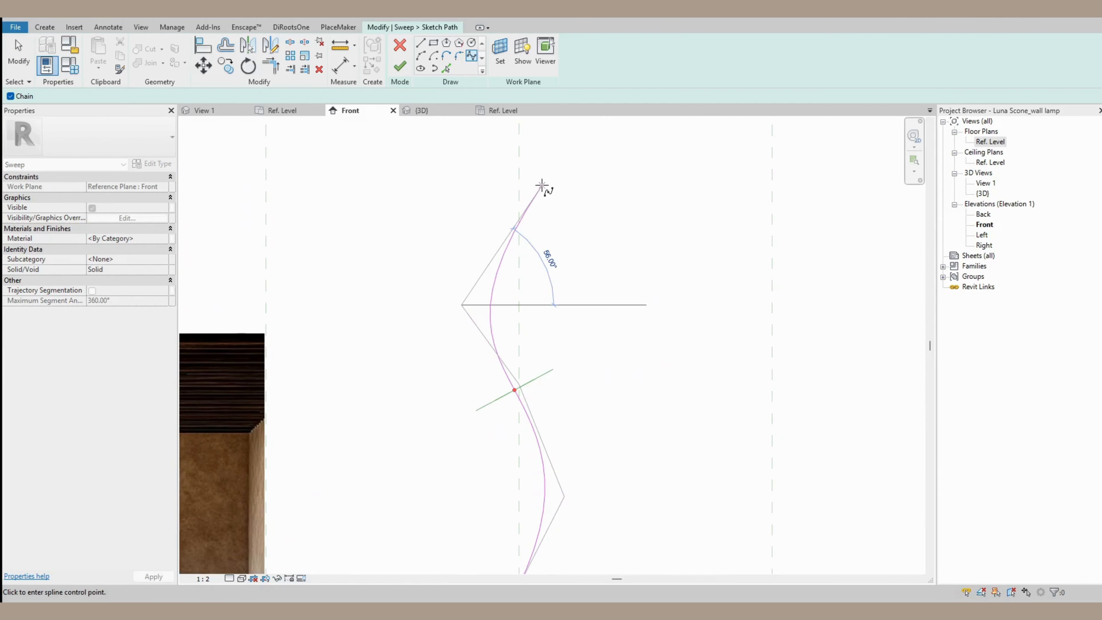
middle_drag(543, 189, 523, 288)
click(532, 244)
scroll(527, 238, down, 5)
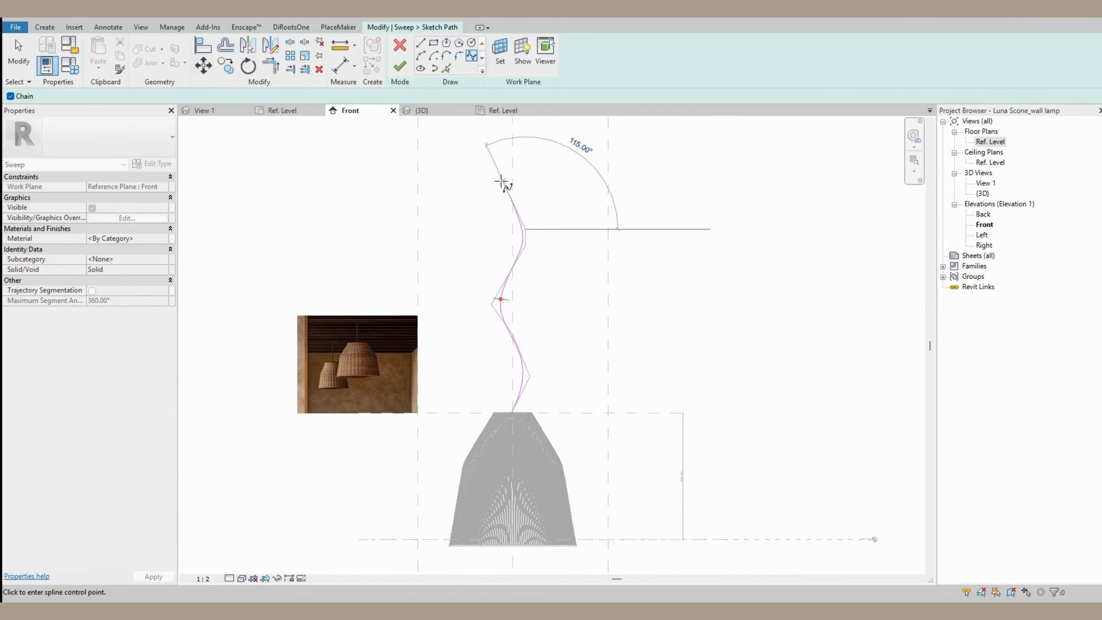
click(497, 172)
key(Escape)
key(Escape)
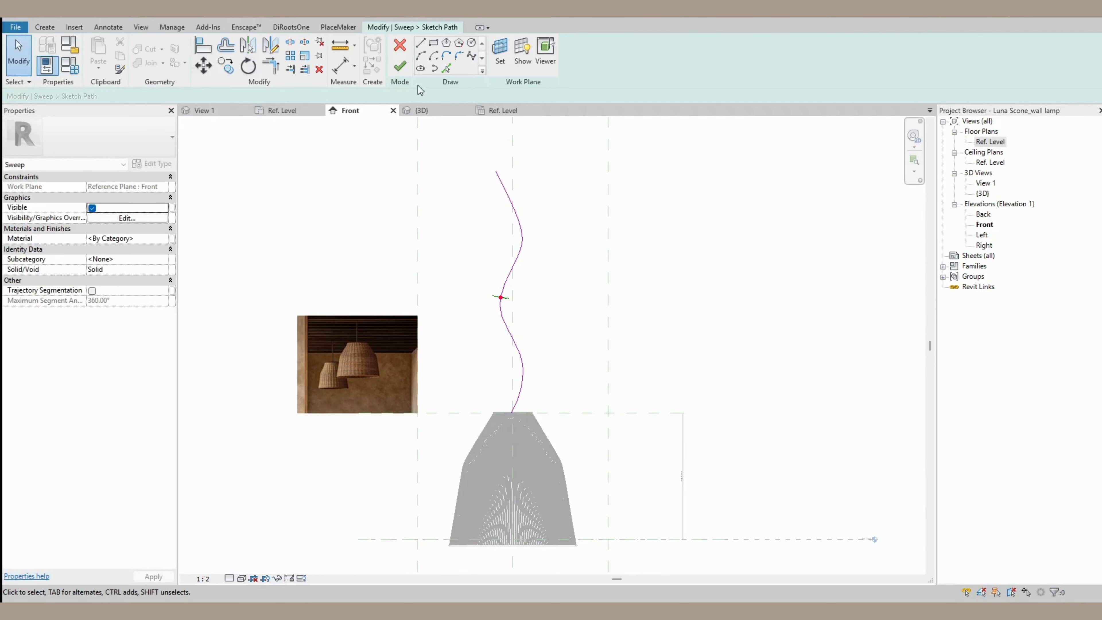
click(400, 67)
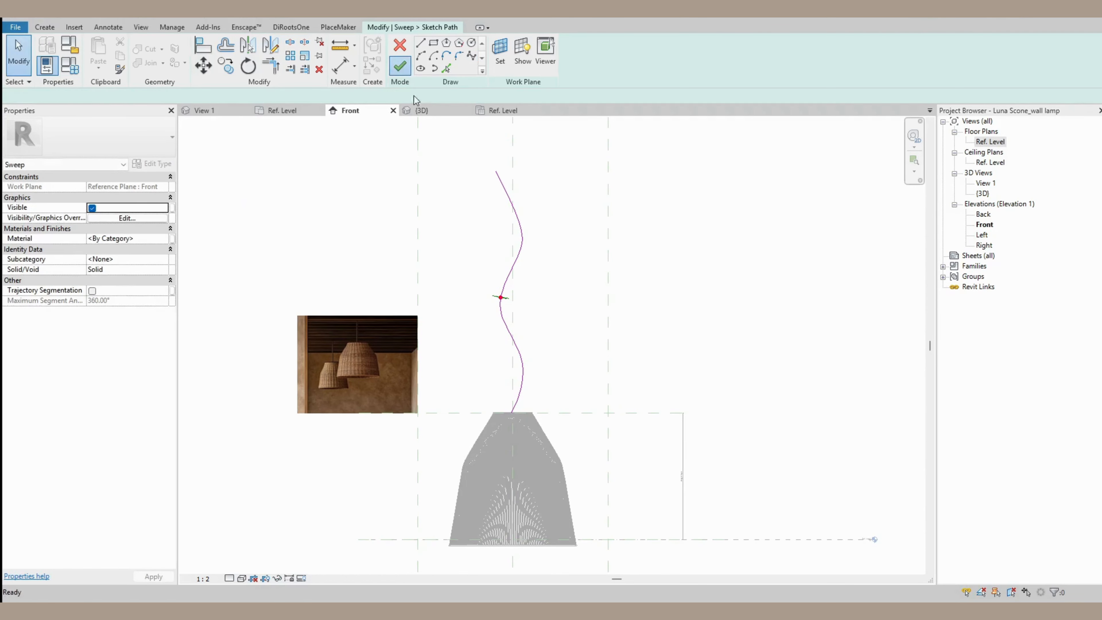
Switch to the 3D view and frame the profile plane at the middle of the cord's path.
click(212, 17)
scroll(490, 279, down, 5)
middle_drag(571, 157, 553, 251)
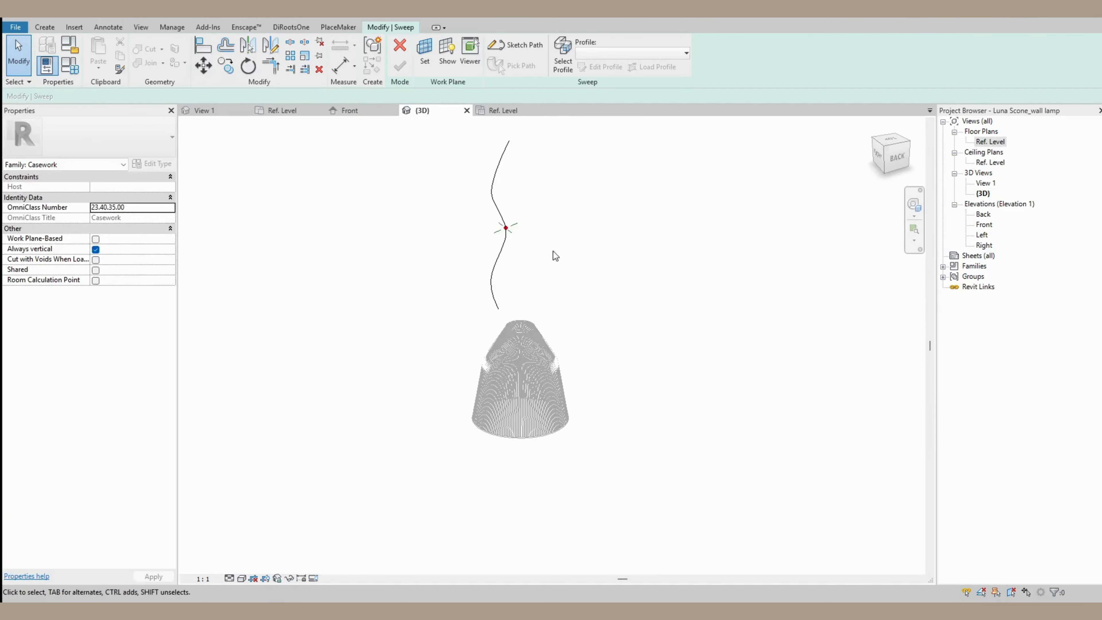
scroll(503, 225, up, 10)
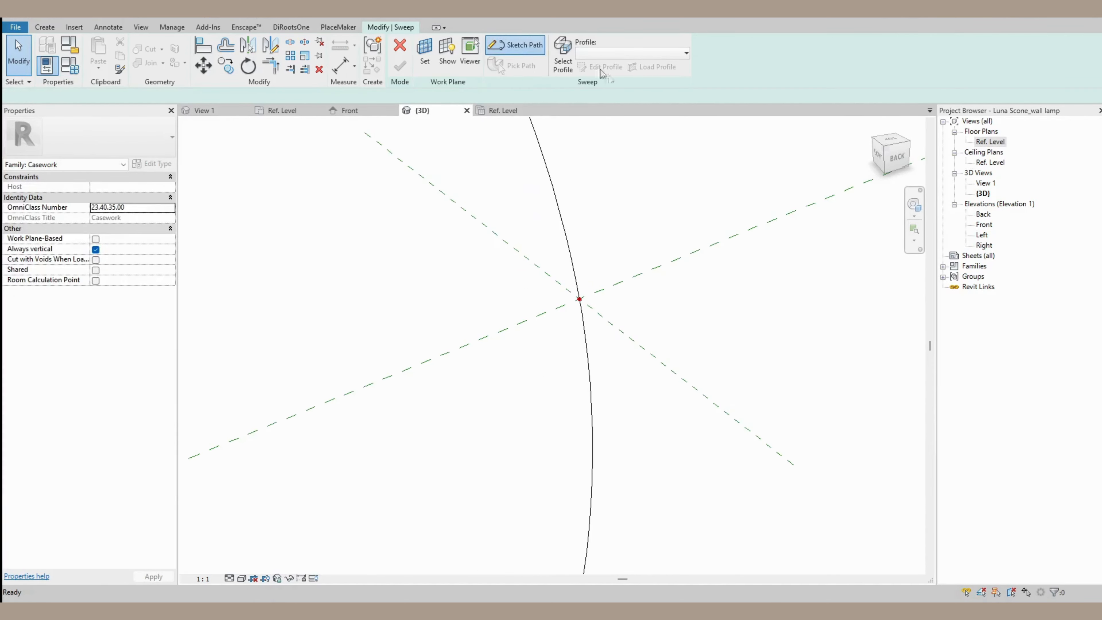
click(508, 45)
click(472, 44)
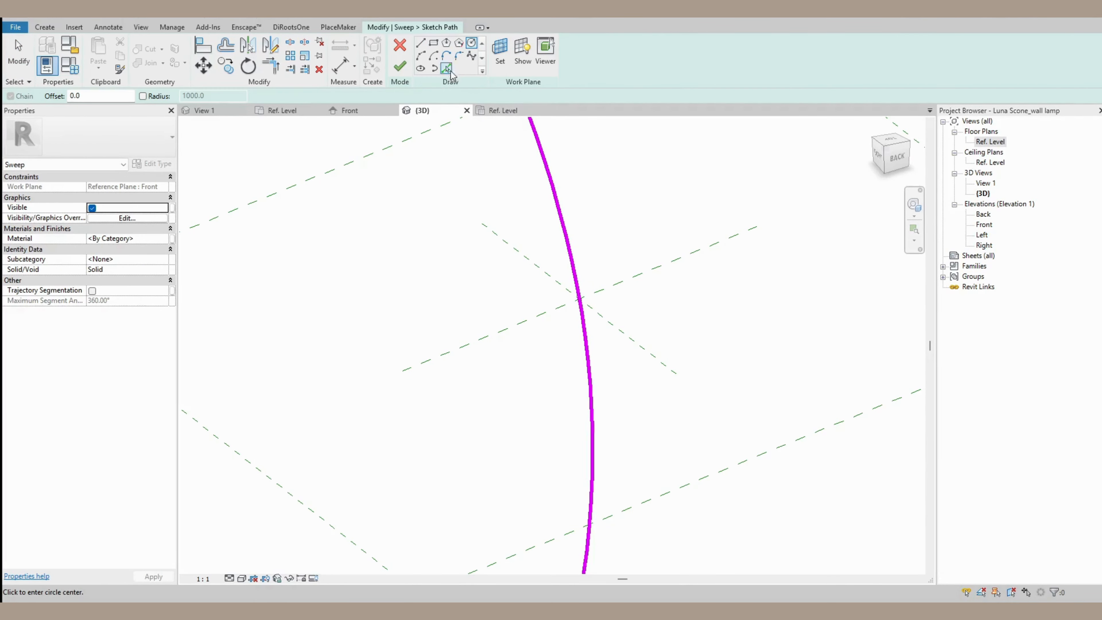
click(399, 66)
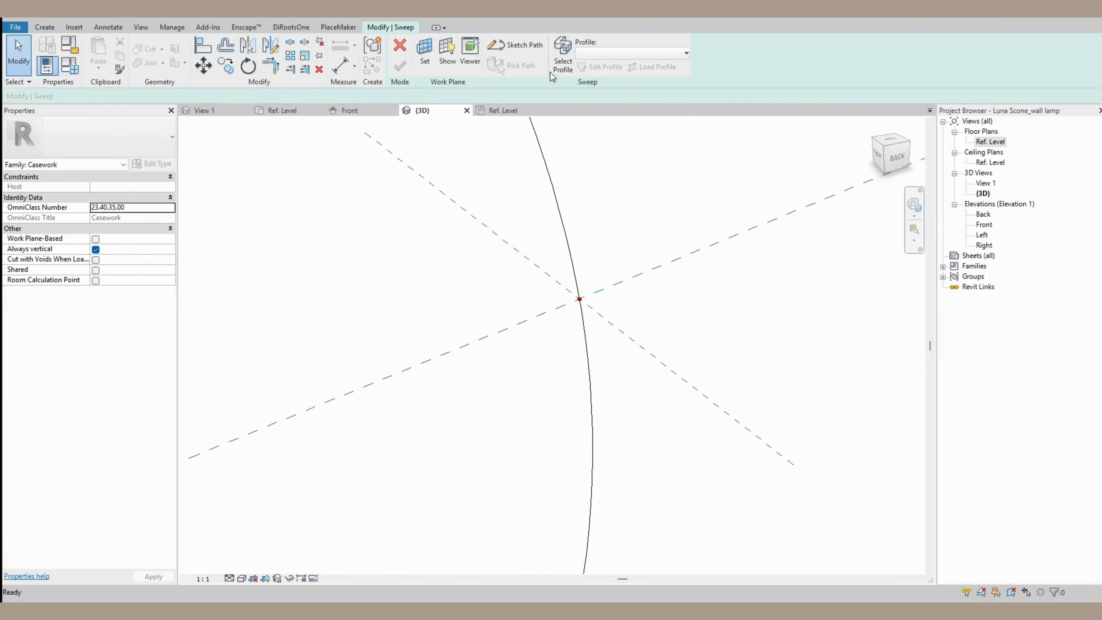
Sketch a circle of radius 4 as the sweep profile, centred on the cord's path.
click(563, 60)
click(600, 66)
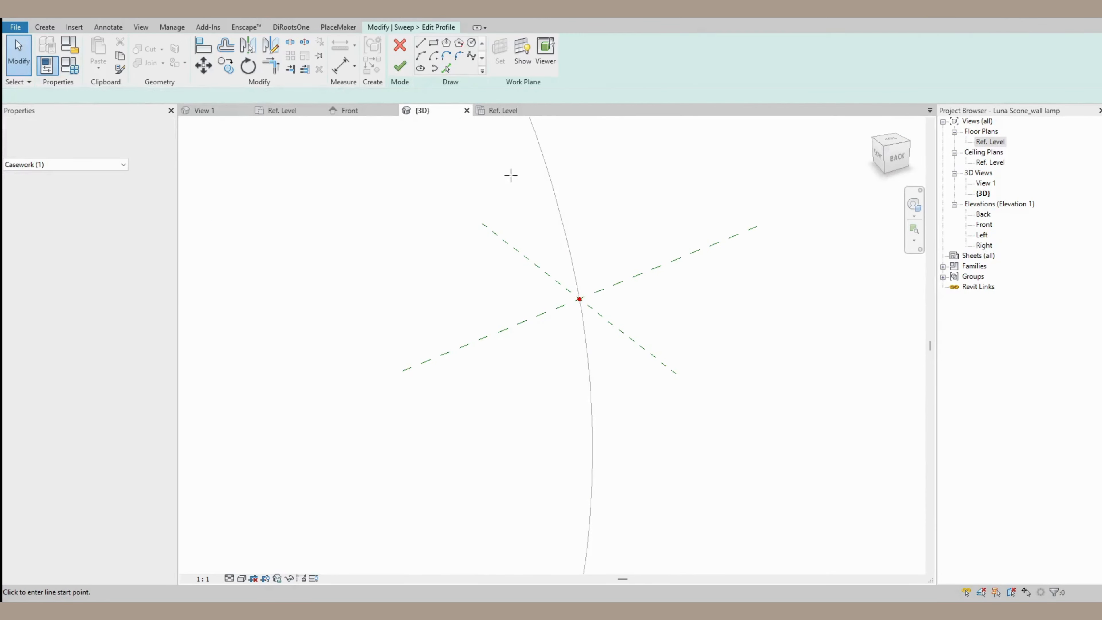
click(472, 43)
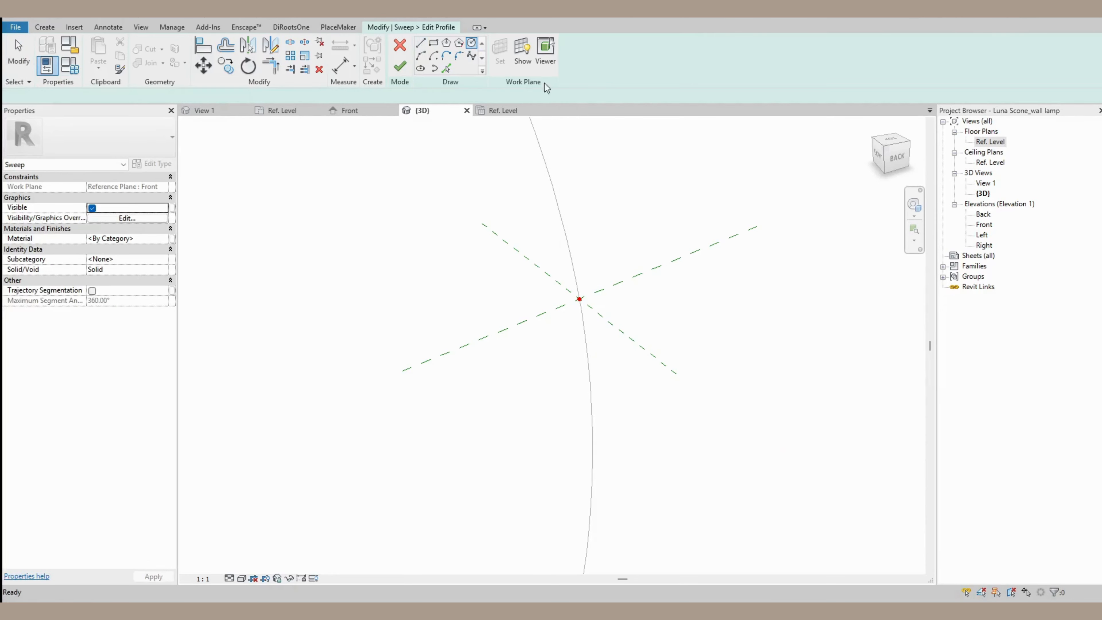
scroll(577, 300, up, 5)
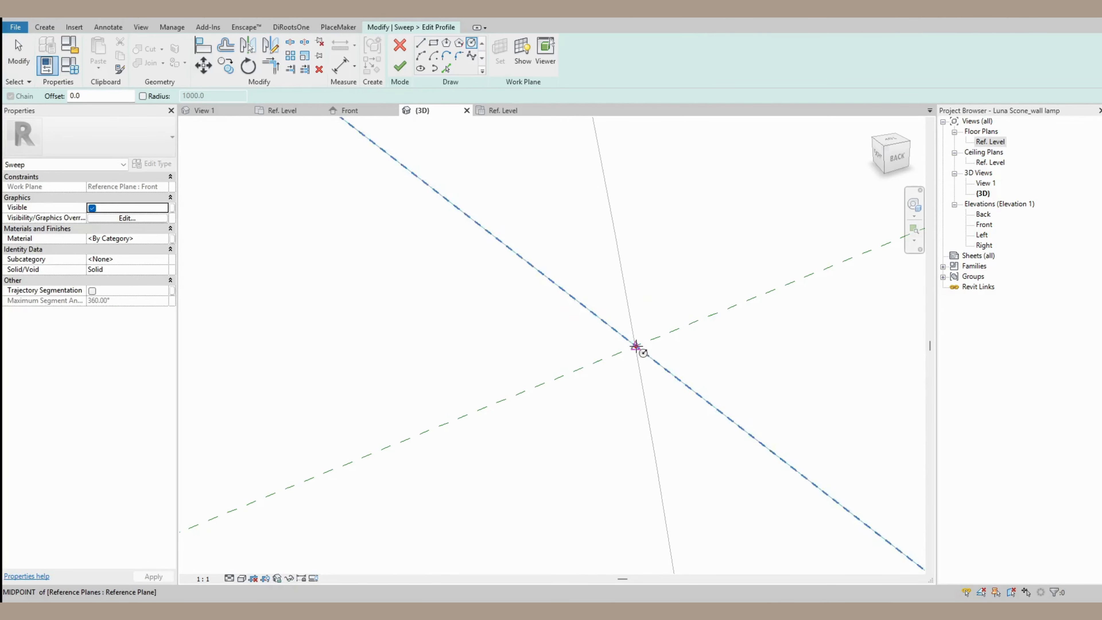
click(635, 347)
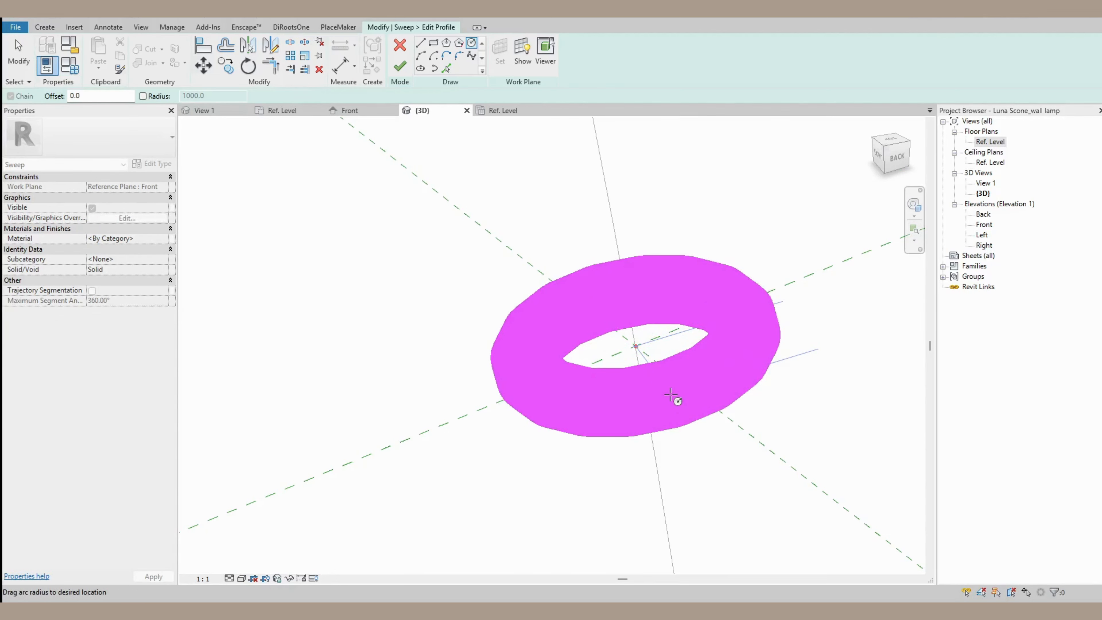
text(4)
key(Return)
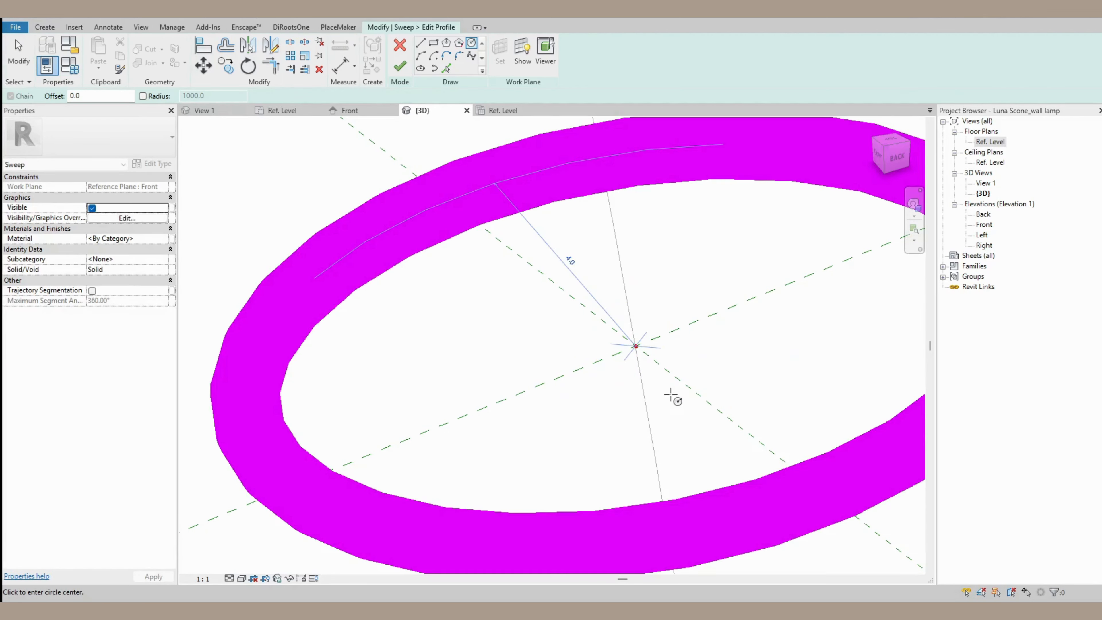
Finish the circular profile and complete the cord sweep.
click(401, 70)
scroll(586, 334, down, 10)
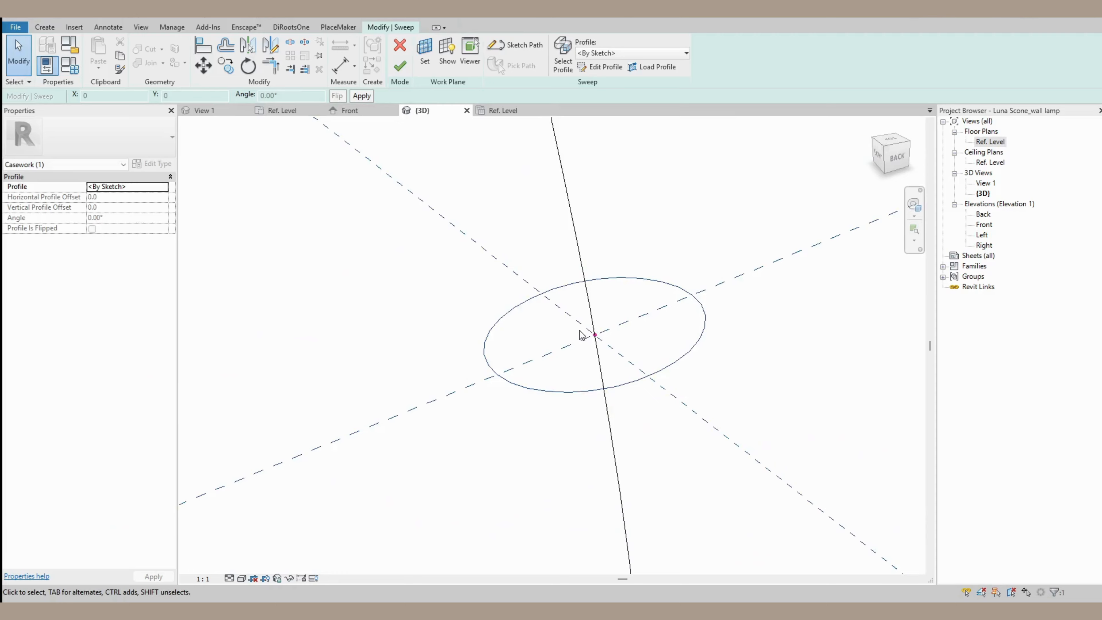
scroll(579, 323, down, 2)
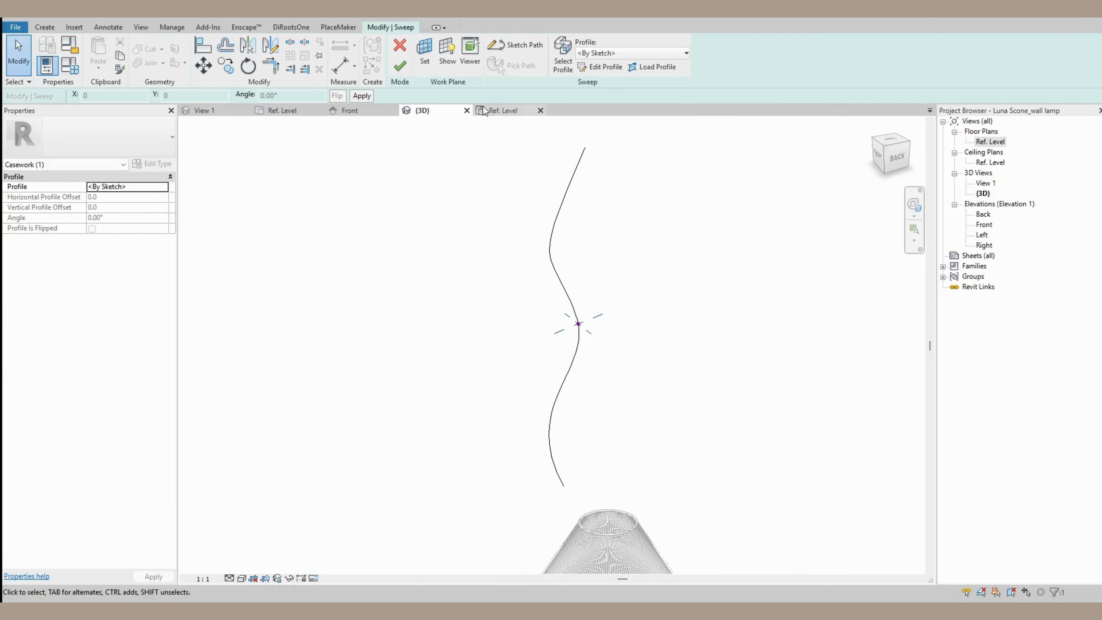
click(400, 66)
scroll(581, 308, down, 1)
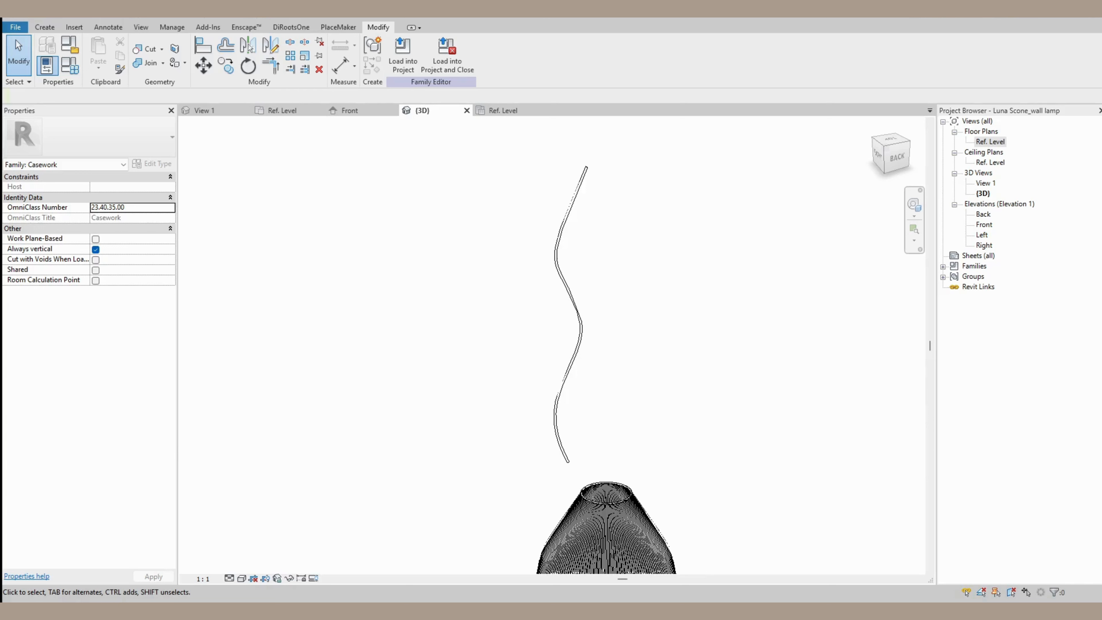
In the Front elevation, copy the cord sweep slightly down and to the right so its lower end reaches into the shade's upper opening.
click(893, 156)
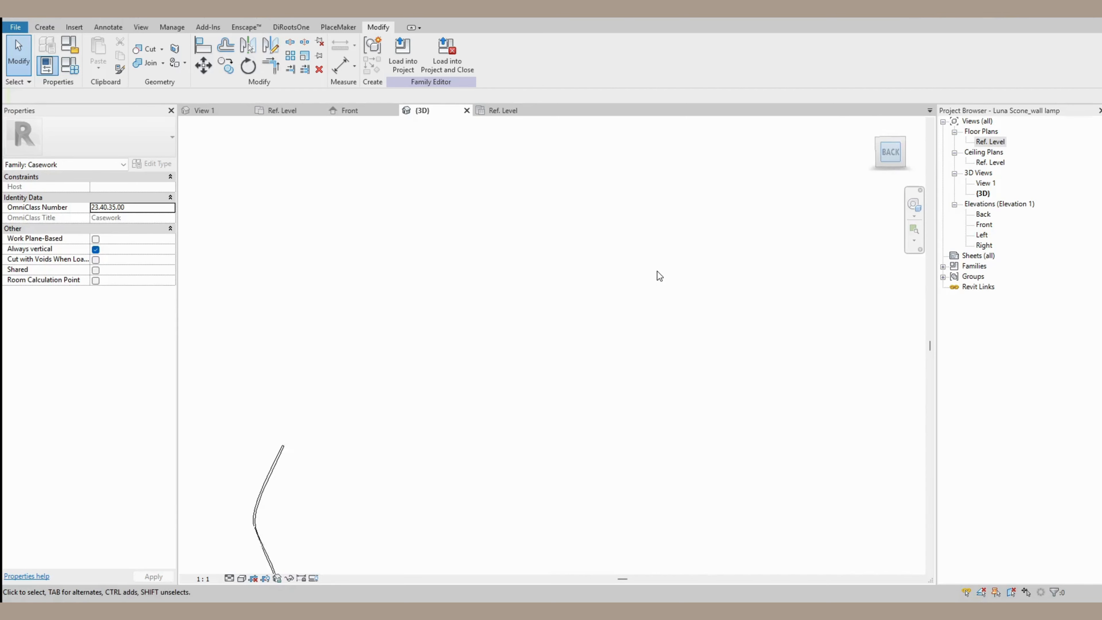
click(504, 110)
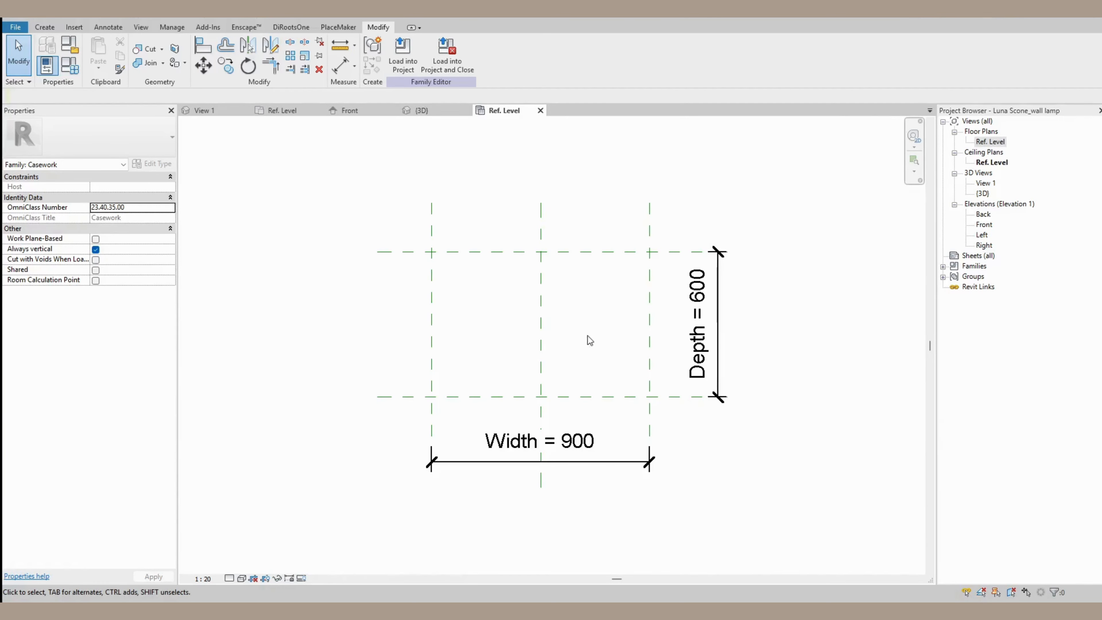
click(360, 110)
scroll(591, 328, up, 5)
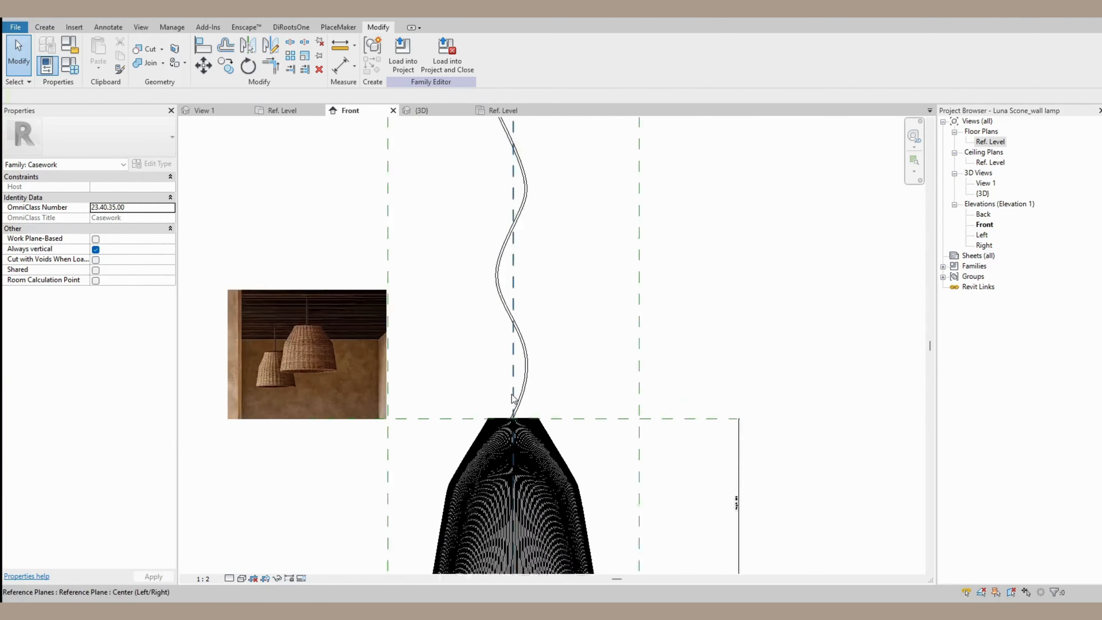
click(534, 388)
scroll(532, 390, down, 3)
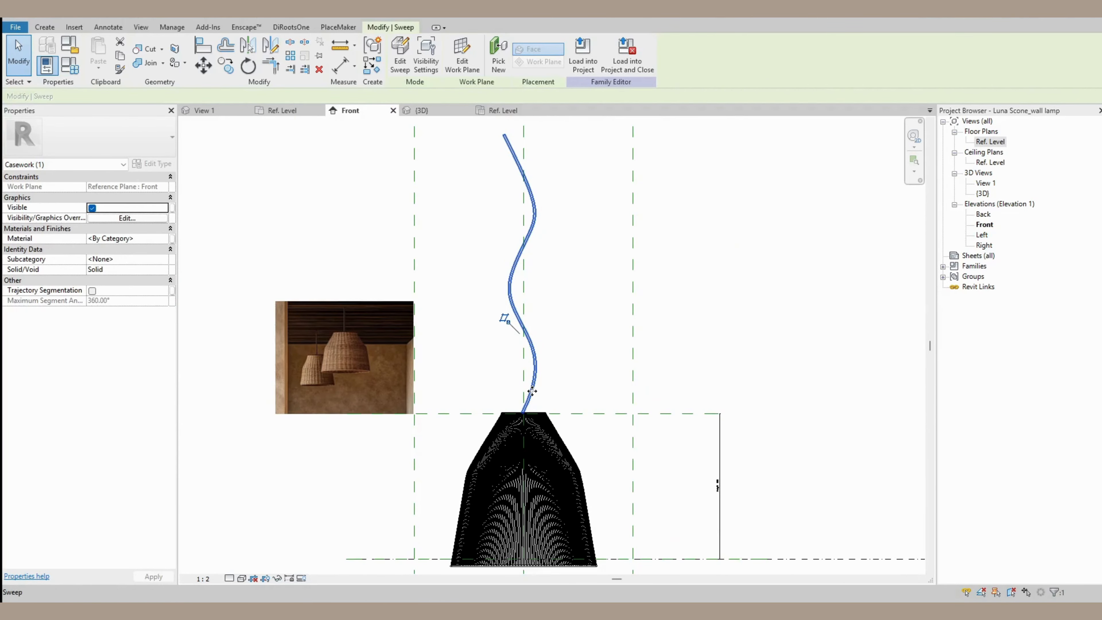
key(c)
key(o)
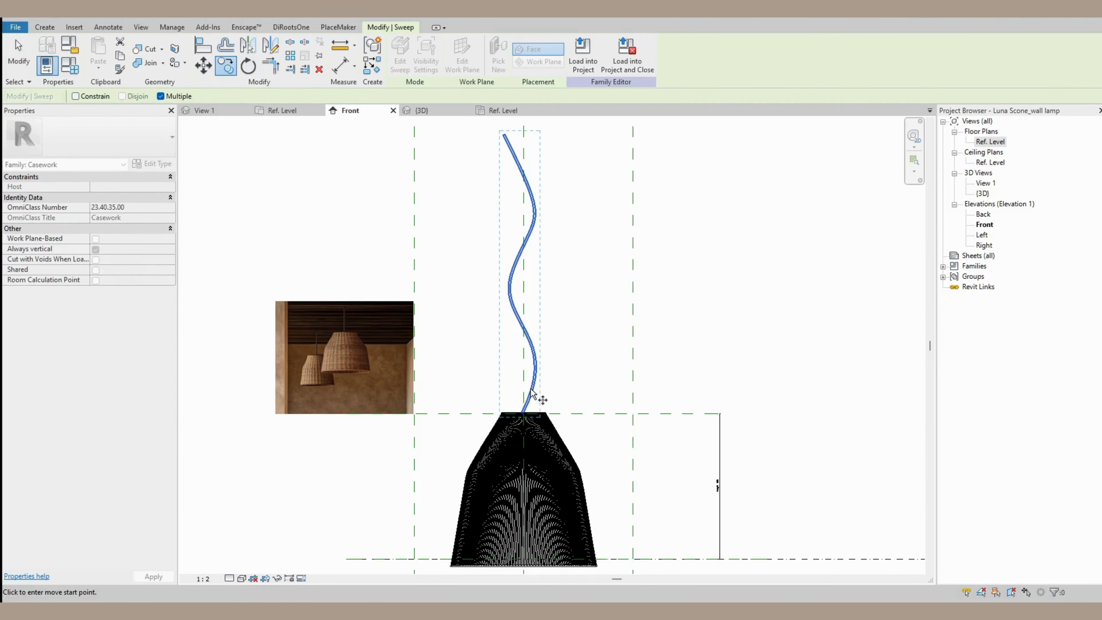
click(523, 411)
scroll(524, 409, up, 3)
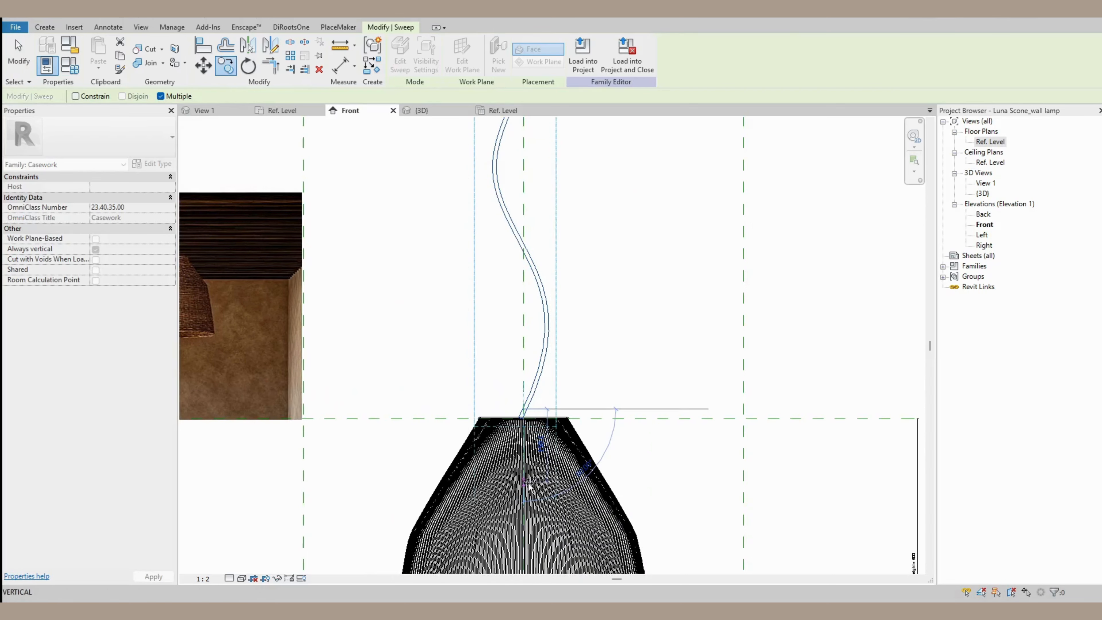
click(603, 355)
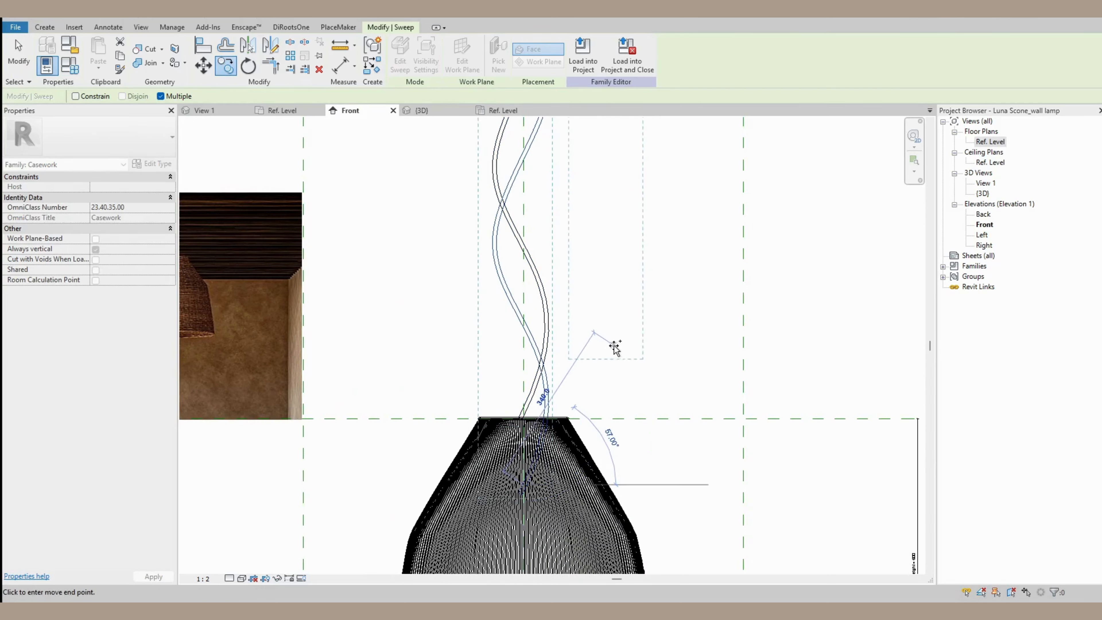
Delete the original cord sweep, keeping the lowered copy, and check the lamp in the 3D view.
key(Escape)
key(Escape)
click(547, 326)
scroll(554, 322, down, 1)
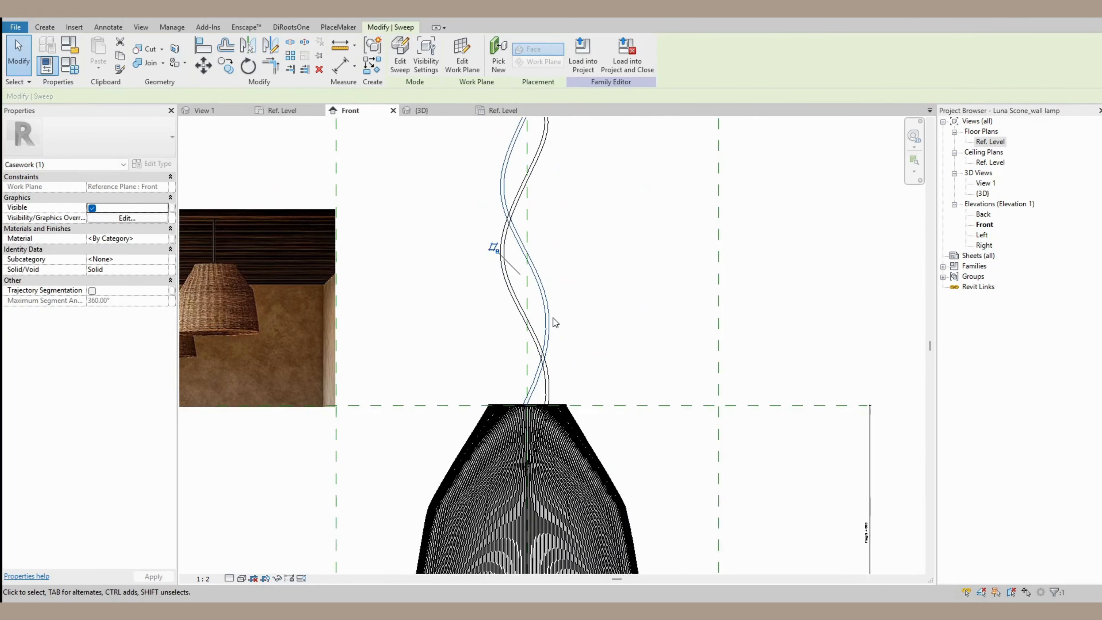
key(Delete)
scroll(552, 328, down, 3)
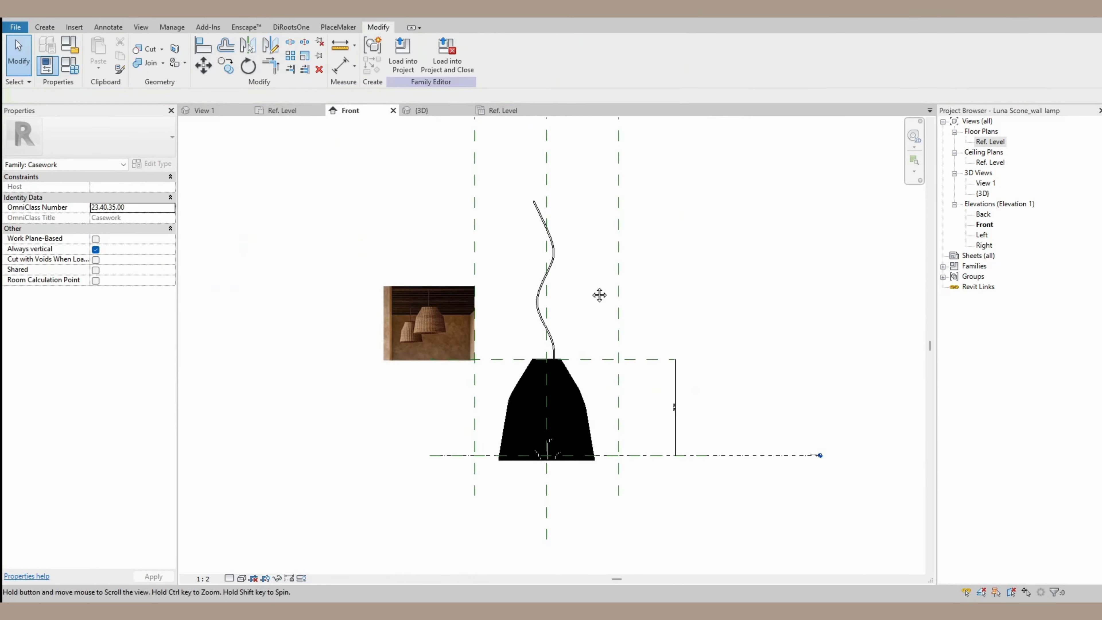
click(218, 16)
scroll(620, 351, down, 3)
shift+middle_drag(633, 367, 701, 376)
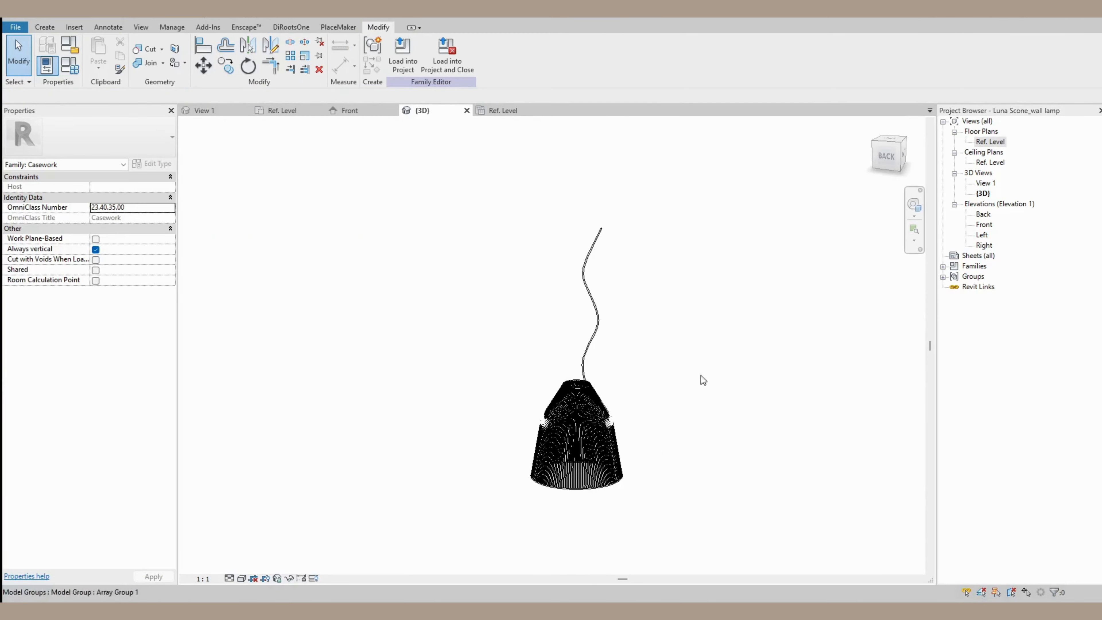
In the Ref. Level floor plan, move the cord sweep from the shade's front edge to the middle of the upper opening.
click(292, 114)
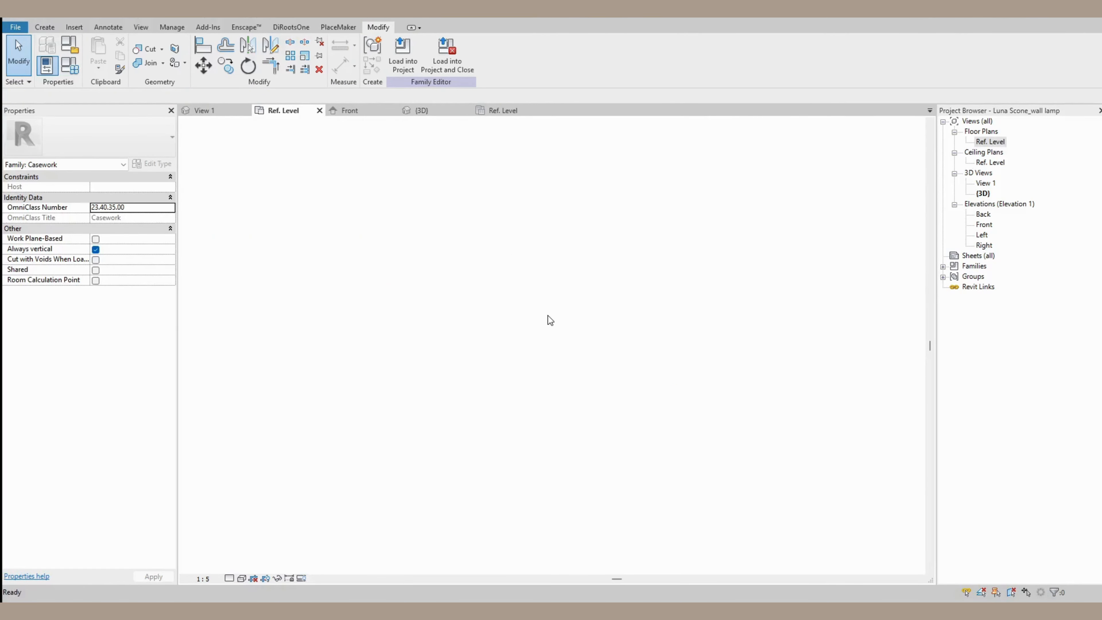
scroll(548, 317, down, 5)
scroll(553, 348, up, 5)
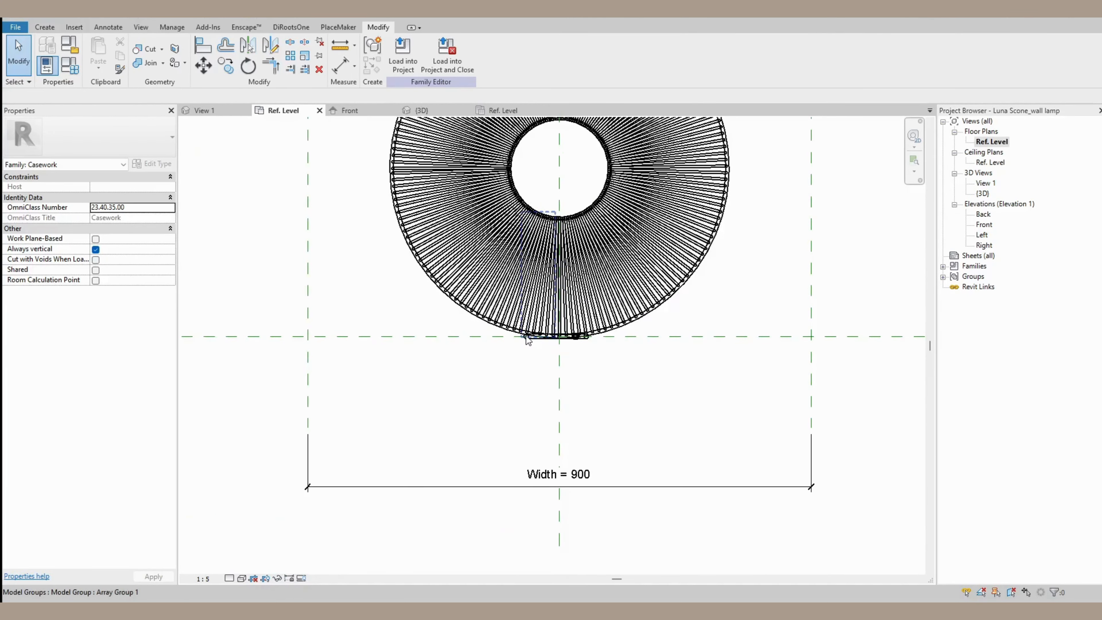
scroll(527, 340, up, 4)
click(526, 344)
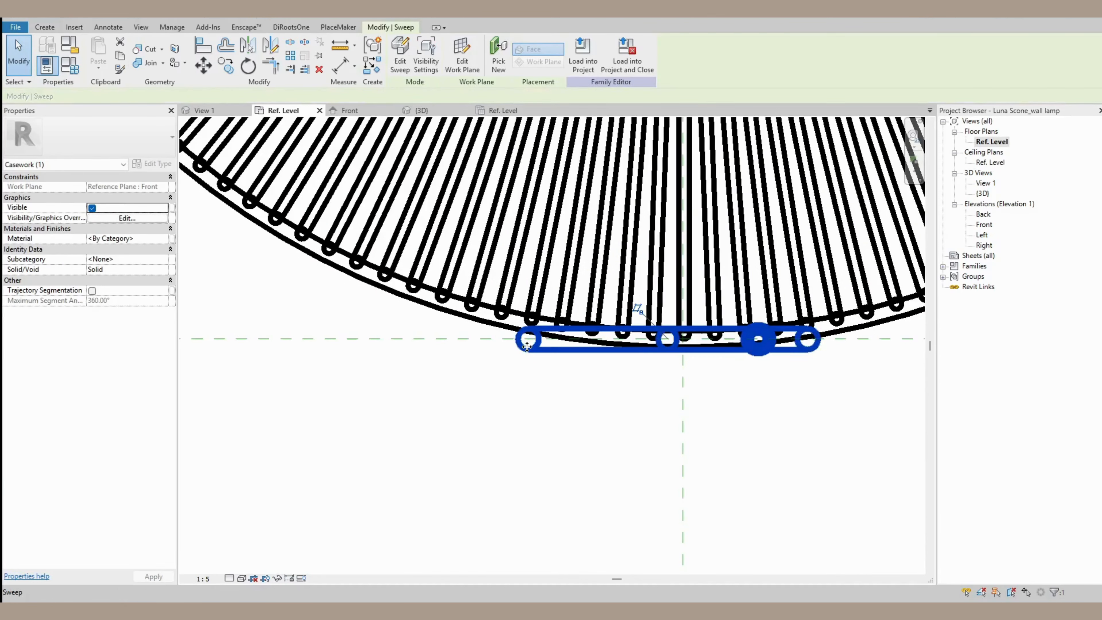
key(m)
key(v)
click(668, 344)
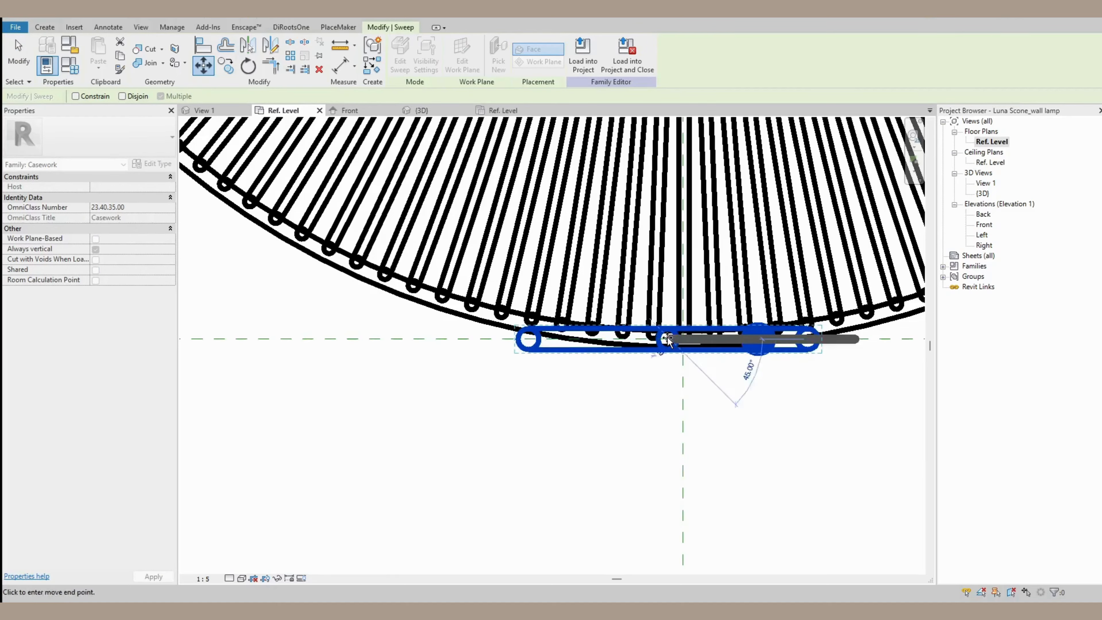
scroll(620, 555, down, 5)
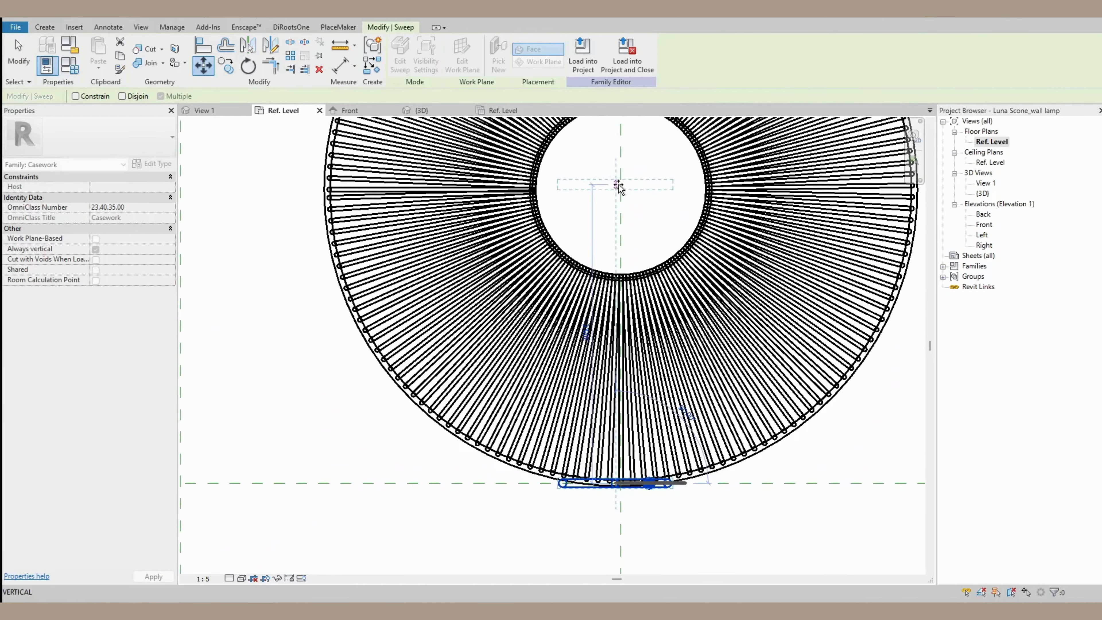
click(619, 194)
key(Escape)
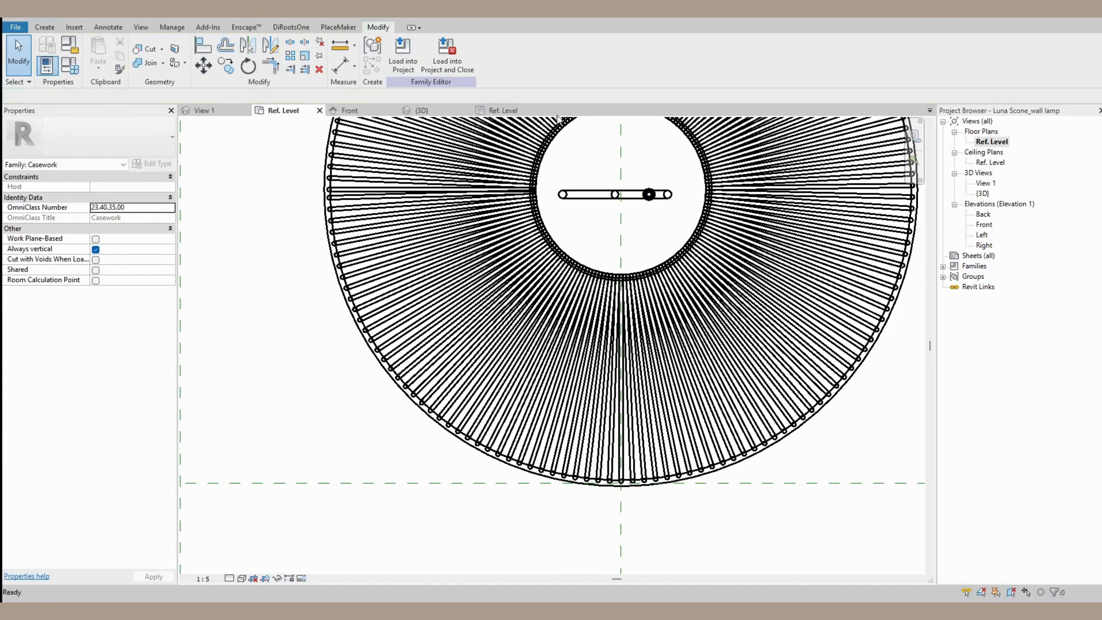
Examine in 3D, from several angles and from the top, how the cord sits within the shade's upper opening.
click(216, 20)
shift+middle_drag(657, 374, 624, 444)
shift+middle_drag(610, 310, 595, 358)
scroll(595, 357, up, 5)
shift+middle_drag(543, 271, 631, 311)
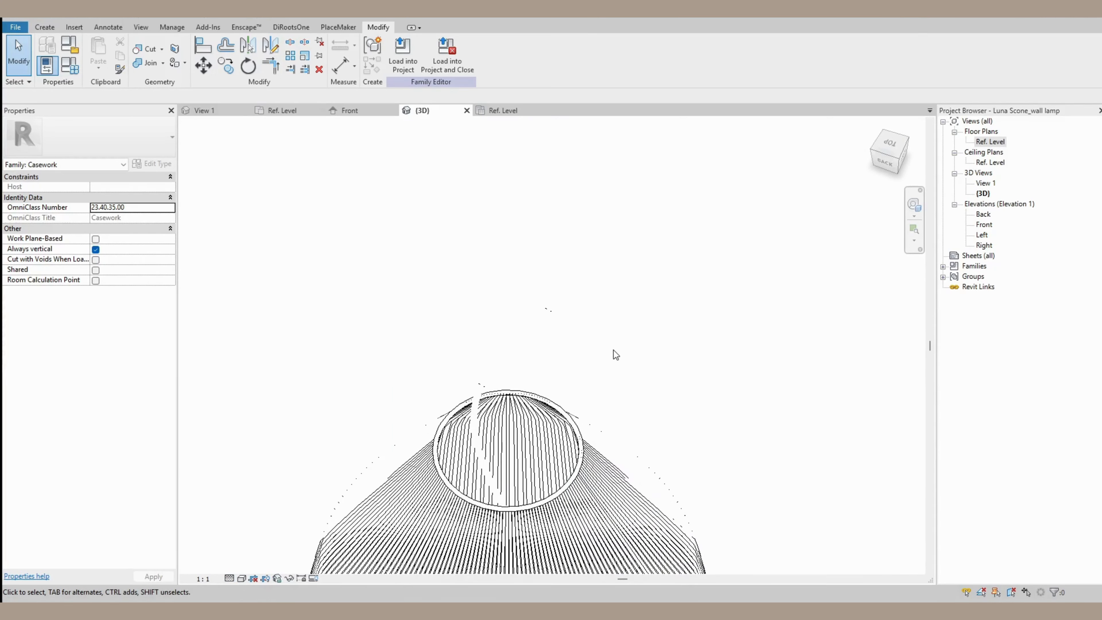
scroll(613, 350, down, 5)
shift+middle_drag(613, 350, 614, 290)
click(890, 140)
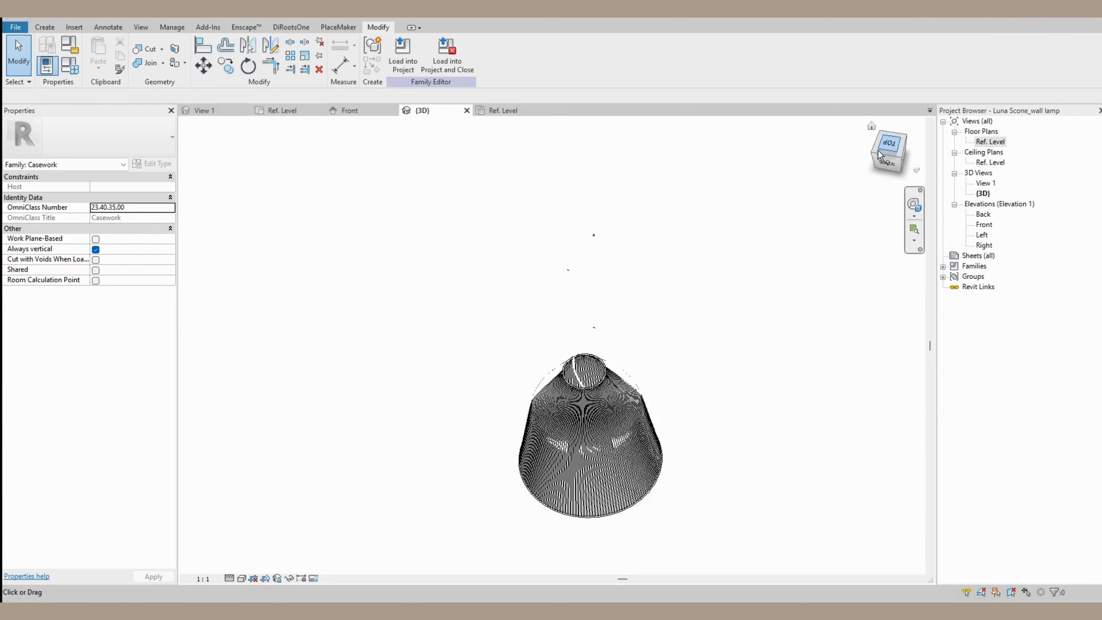
click(572, 347)
scroll(570, 339, up, 5)
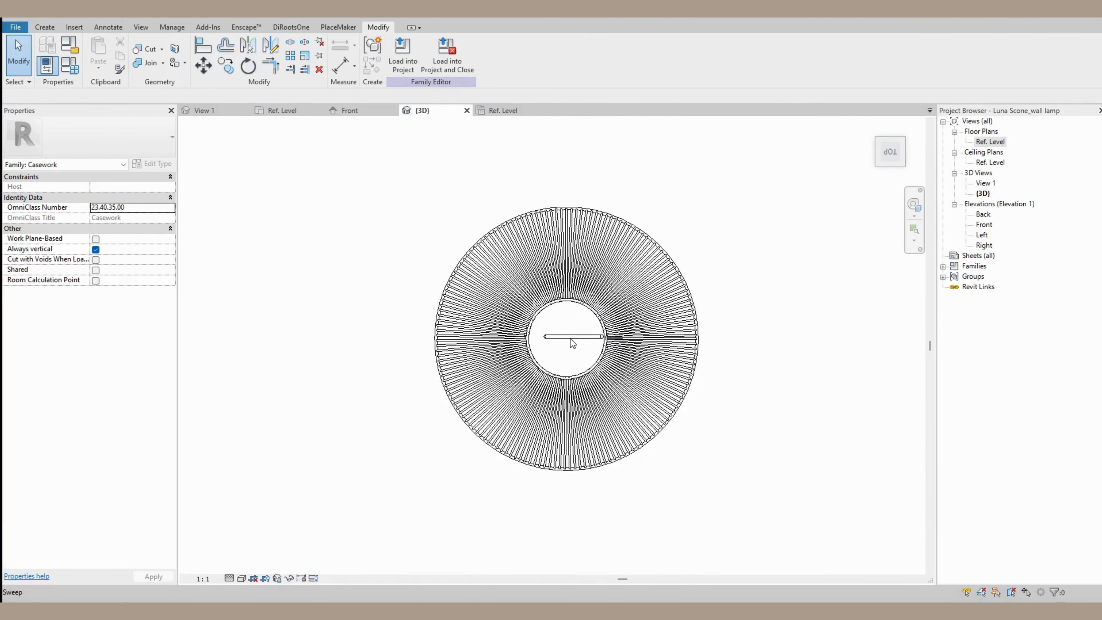
key(Escape)
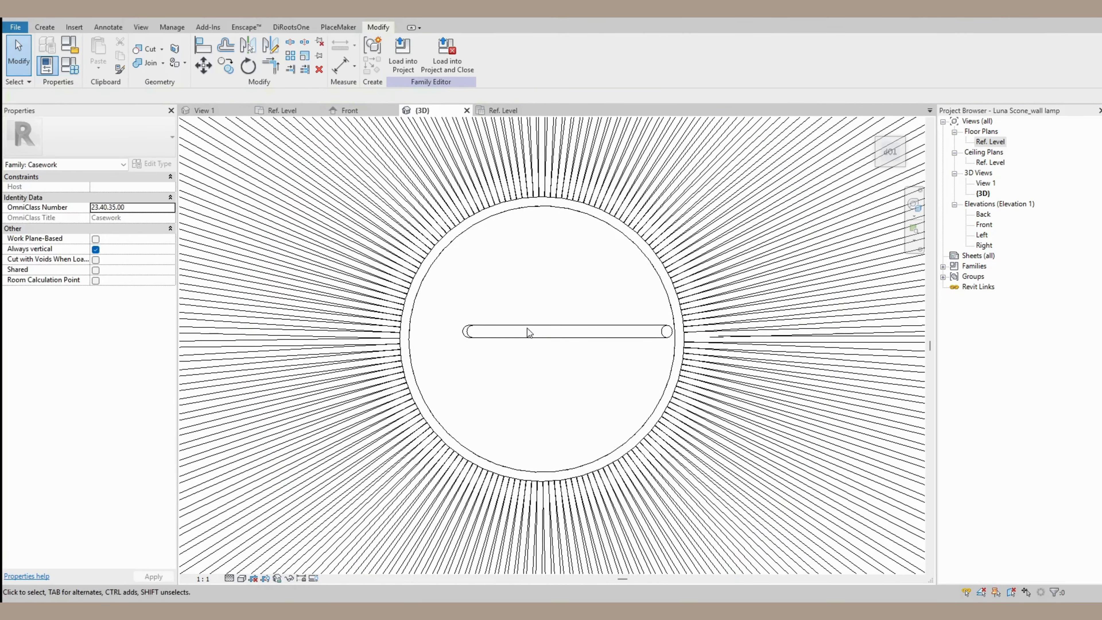
In the Ref. Level floor plan, move the cord sweep slightly sideways so its middle circle centres on the vertical reference plane.
click(281, 110)
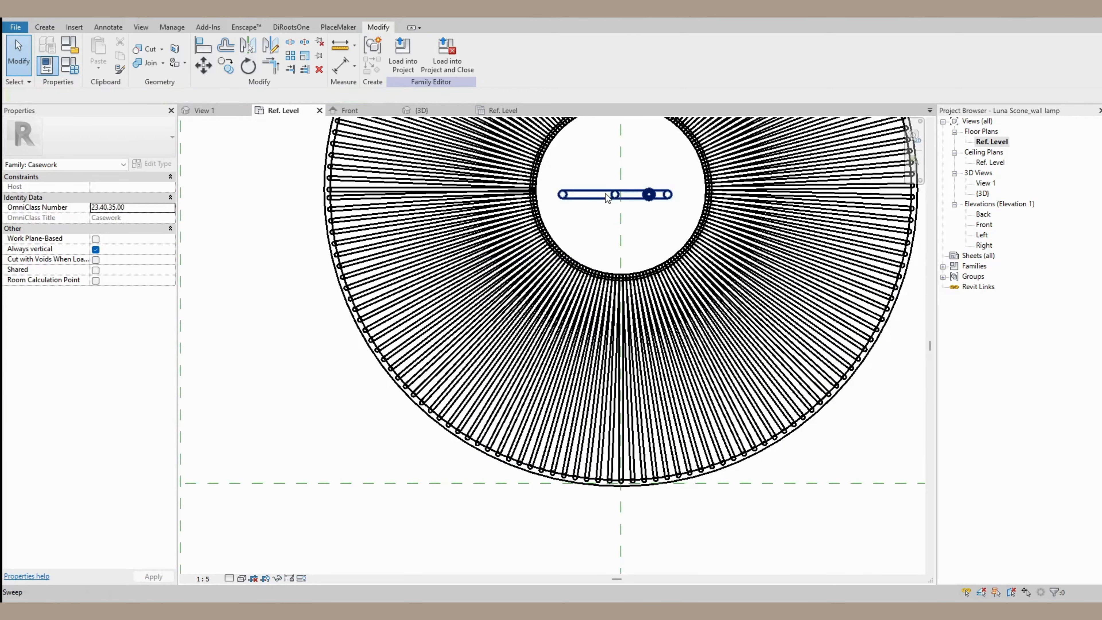
click(614, 192)
scroll(613, 191, up, 3)
scroll(613, 191, up, 2)
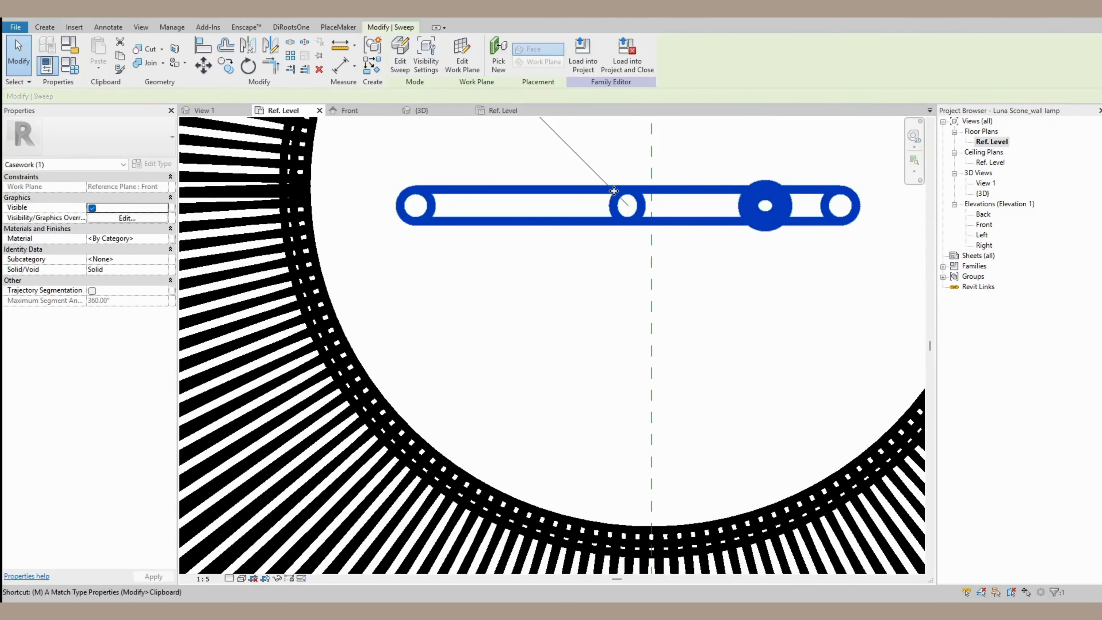
key(m)
key(v)
click(626, 206)
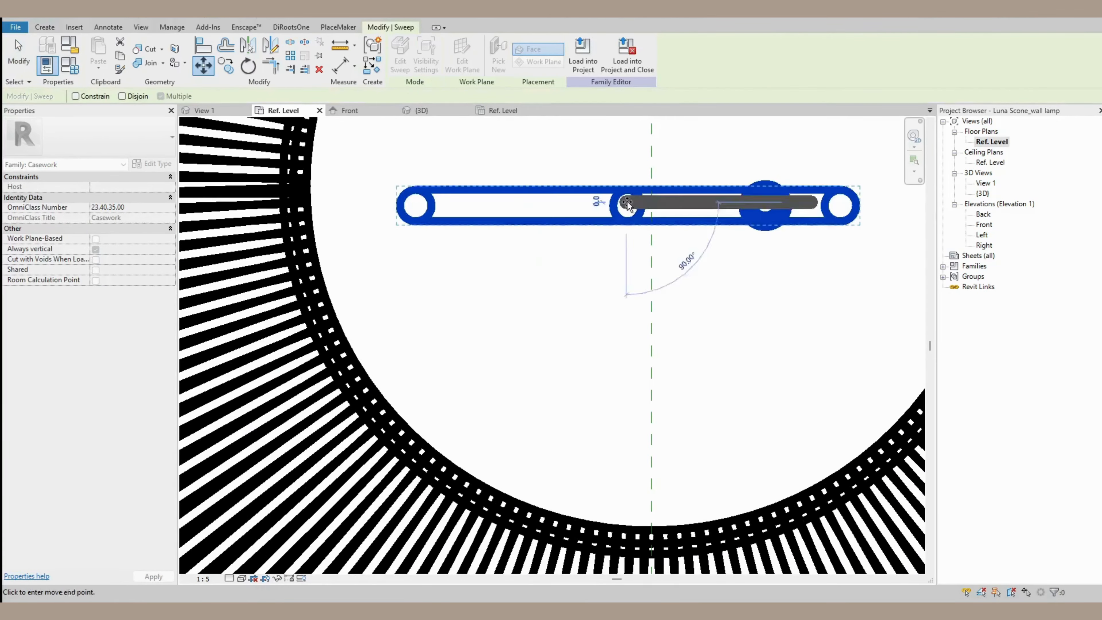
click(650, 202)
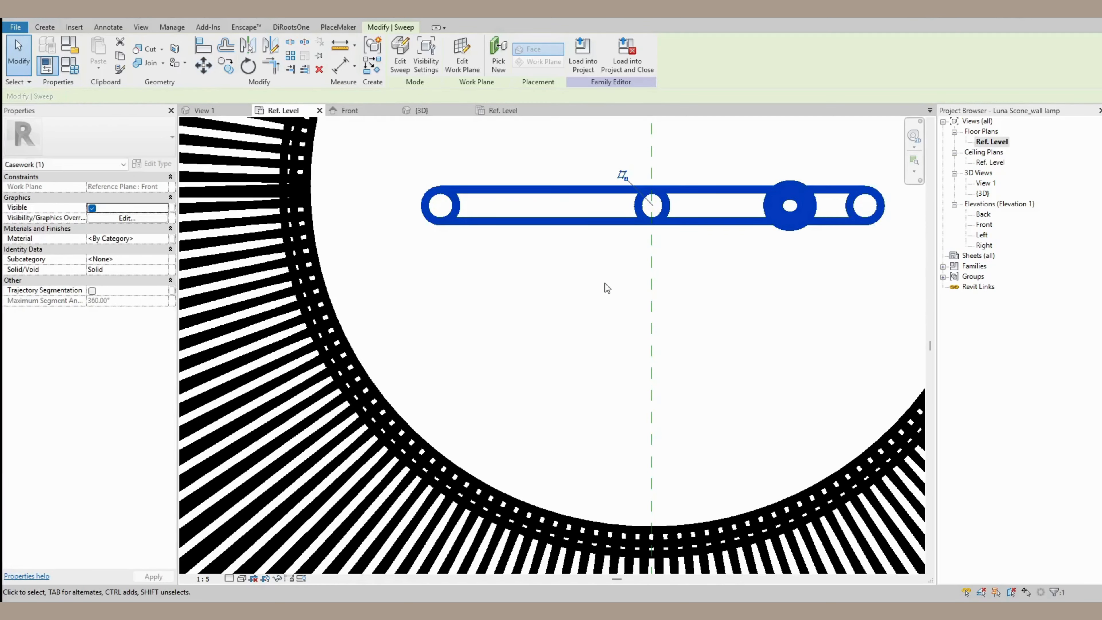
key(Escape)
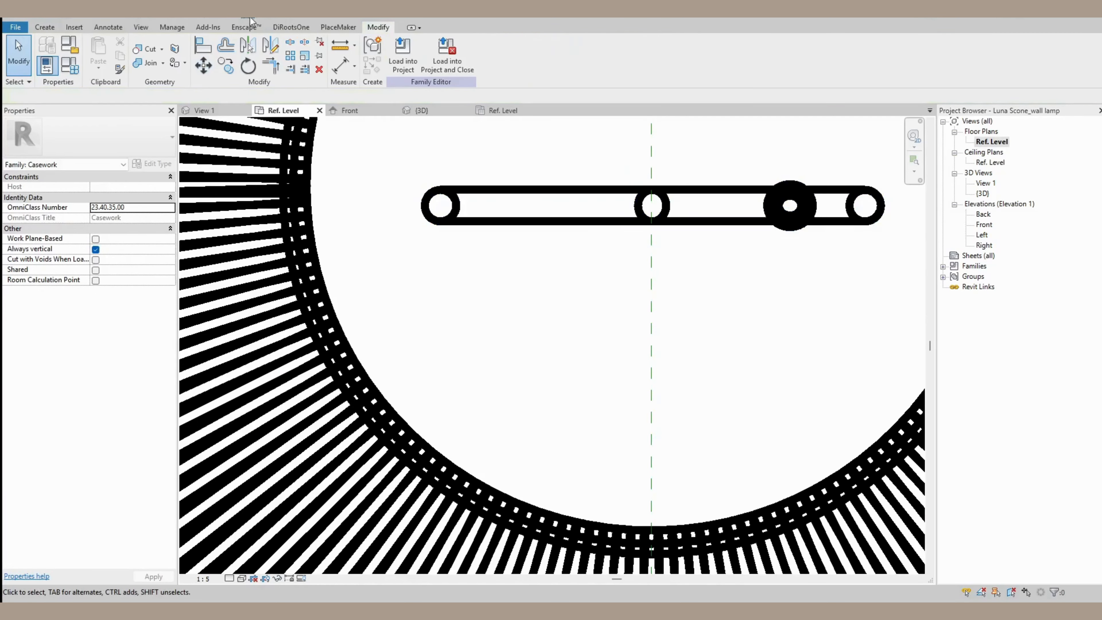
Show the lamp's upper opening and cord in the 3D view with a visual style that displays shaded material colours.
click(421, 110)
scroll(621, 333, down, 5)
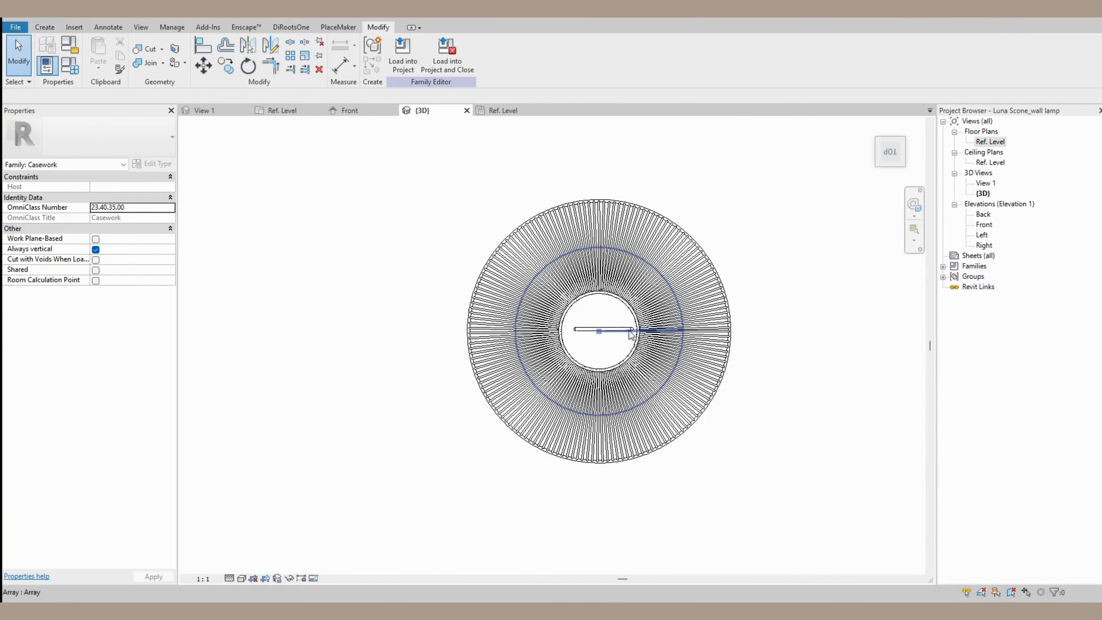
click(621, 332)
shift+middle_drag(621, 332, 778, 357)
click(778, 357)
scroll(778, 355, down, 2)
middle_drag(716, 320, 684, 374)
scroll(634, 374, up, 3)
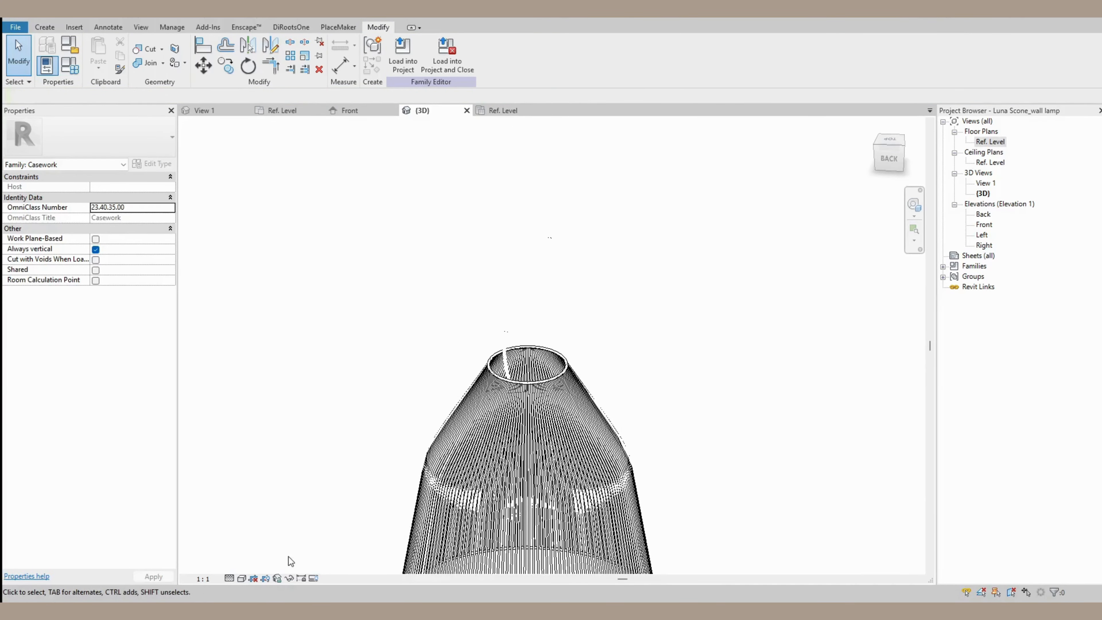
click(245, 578)
click(259, 569)
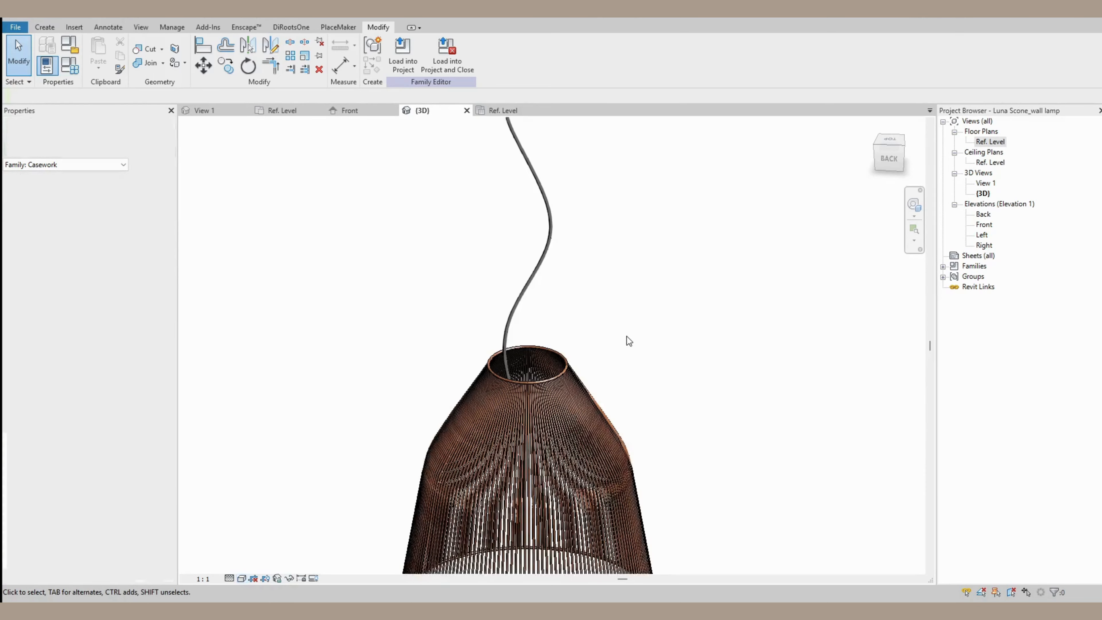
Assign the wicker material to the cord sweep.
scroll(622, 333, down, 1)
scroll(623, 339, down, 3)
mouse_move(642, 360)
shift+middle_down()
mouse_move(406, 268)
mouse_move(335, 295)
mouse_move(456, 304)
shift+middle_up()
click(585, 309)
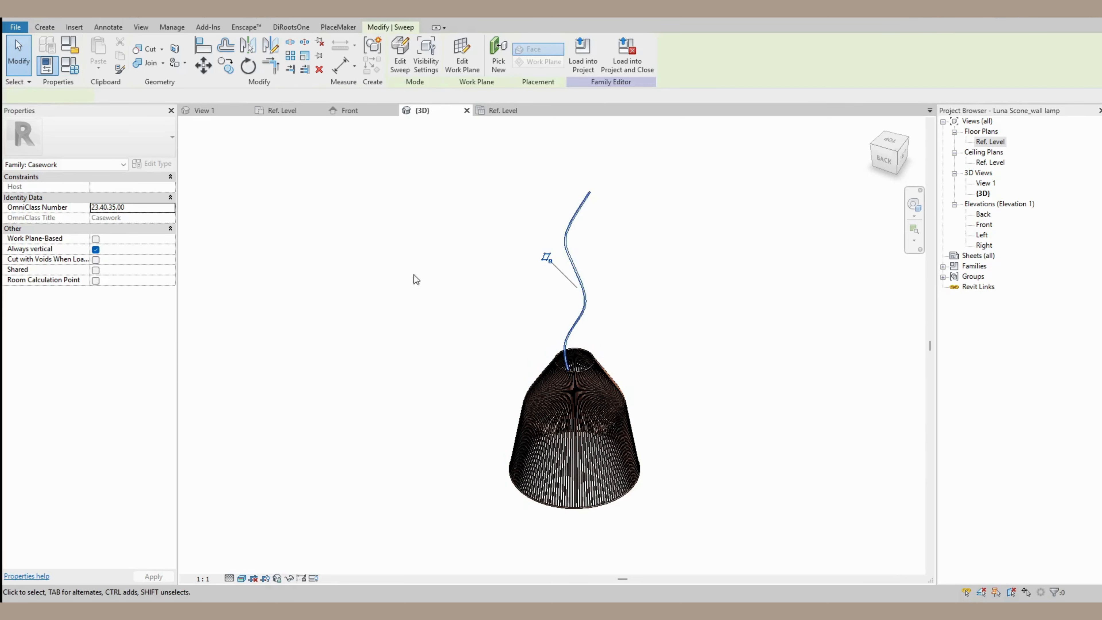
click(158, 239)
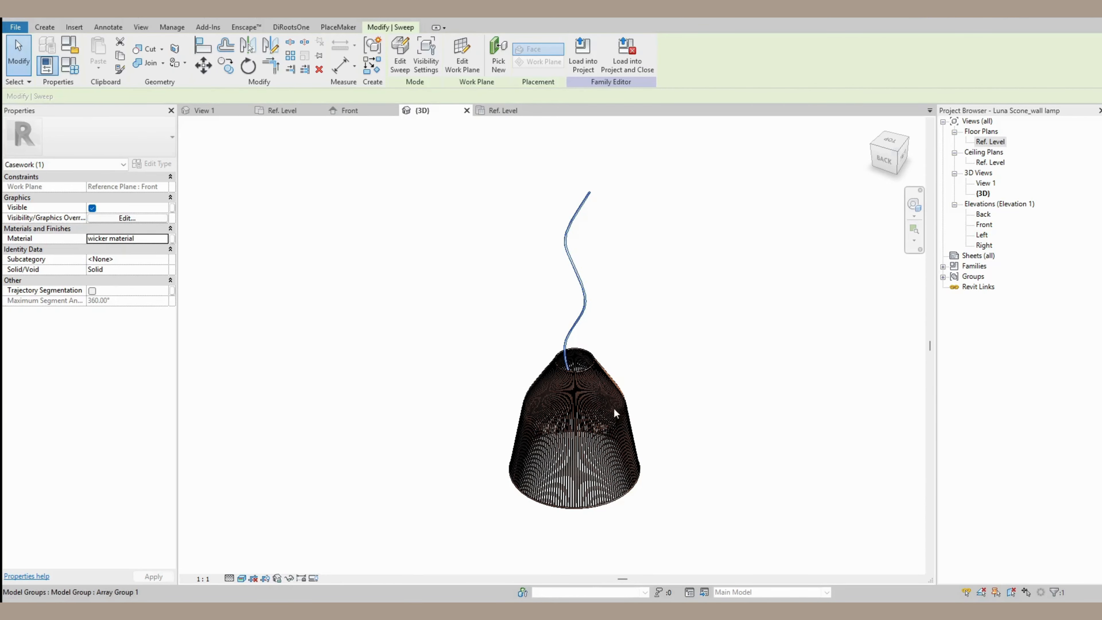
click(664, 355)
Examine the finished lamp in 3D from several sides, checking the cord, upper ring and woven ribs up close and as a whole.
scroll(641, 325, down, 5)
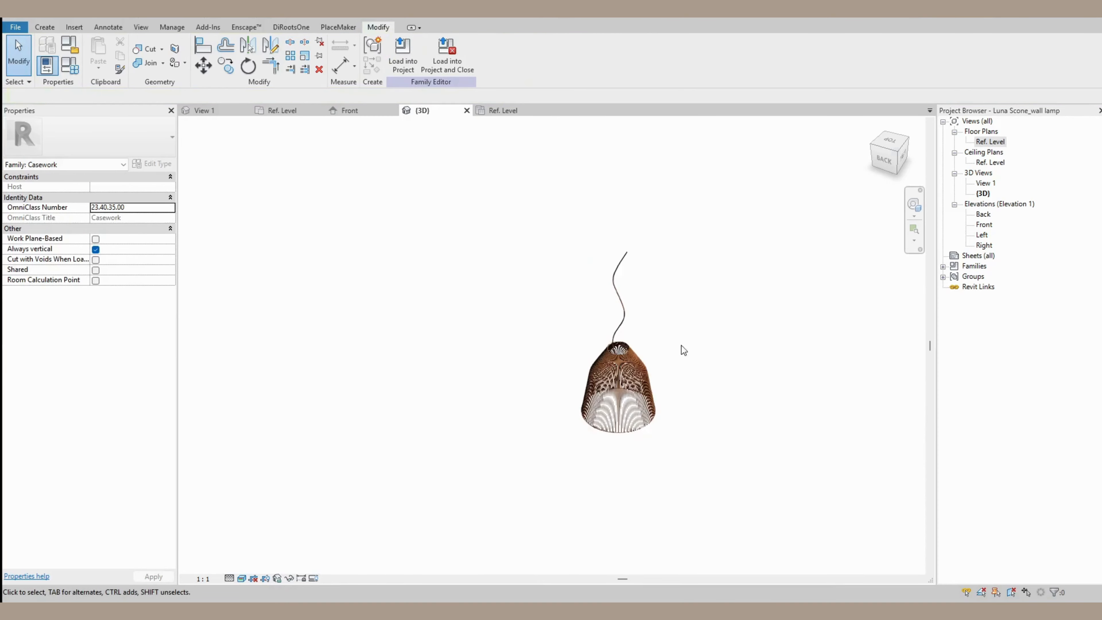
shift+middle_drag(681, 350, 604, 290)
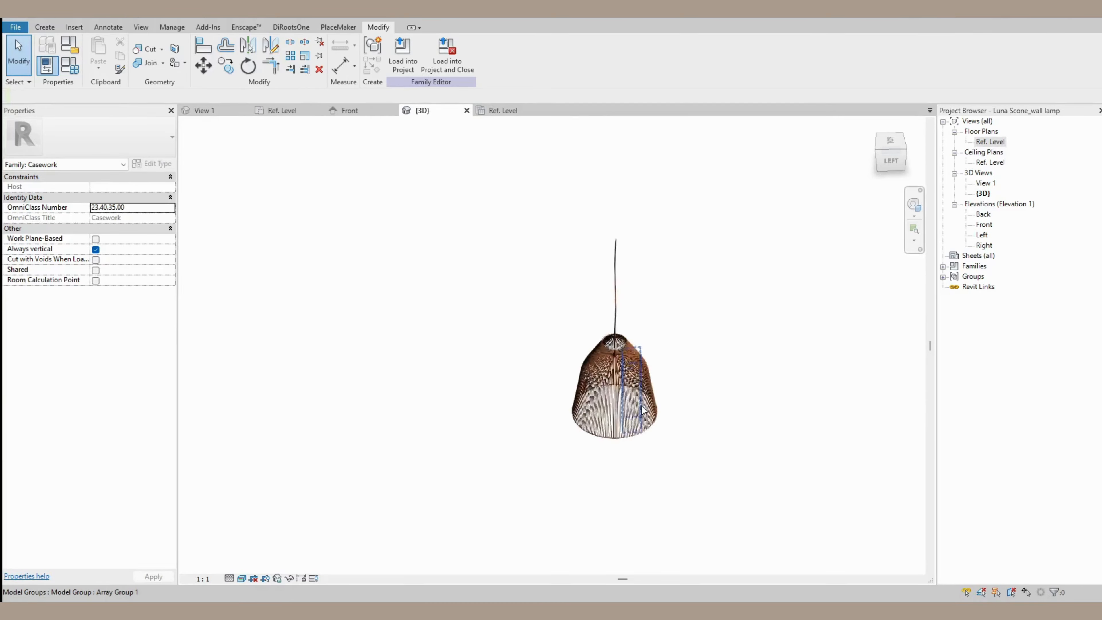
scroll(643, 410, up, 5)
scroll(643, 410, down, 3)
shift+middle_drag(642, 413, 567, 365)
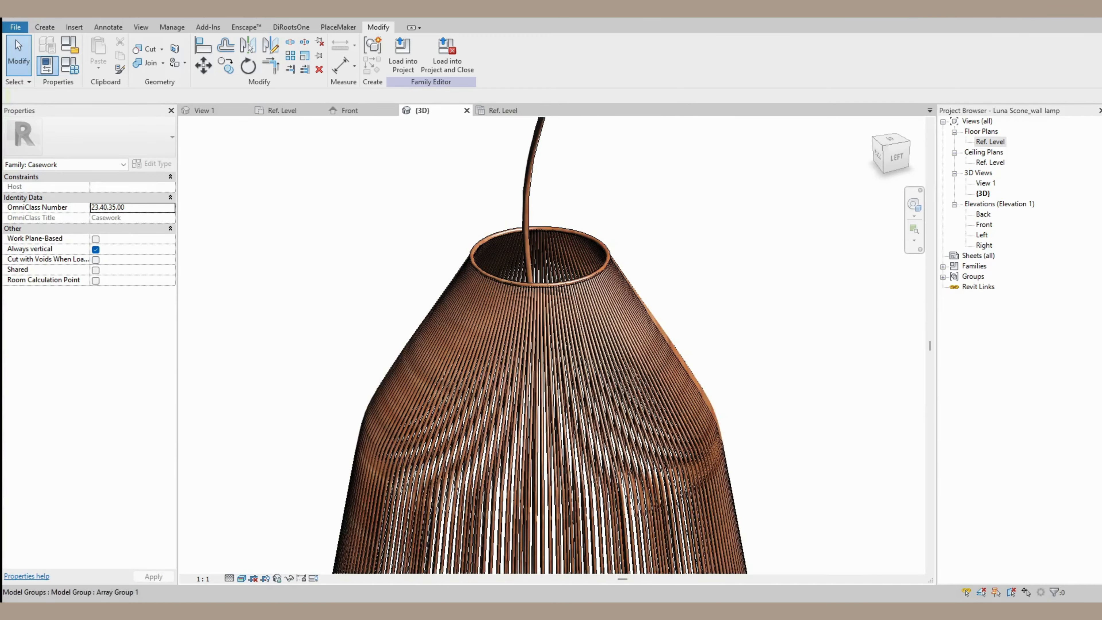
shift+middle_drag(389, 316, 359, 247)
scroll(359, 248, down, 3)
scroll(359, 247, up, 5)
scroll(359, 247, down, 6)
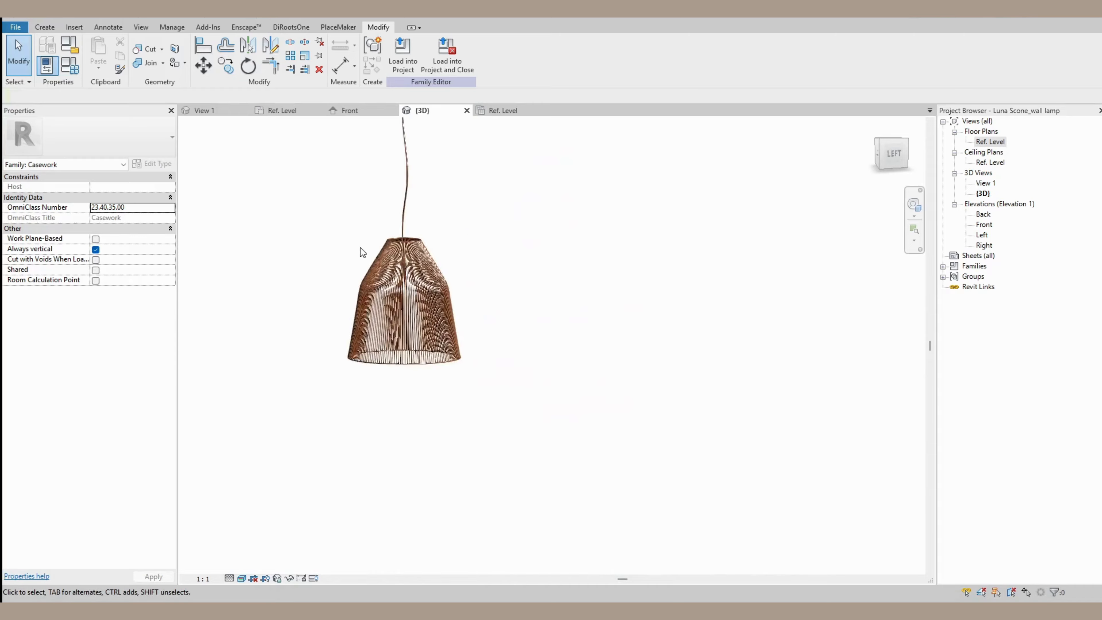
scroll(359, 247, up, 6)
scroll(360, 247, down, 6)
scroll(360, 248, up, 5)
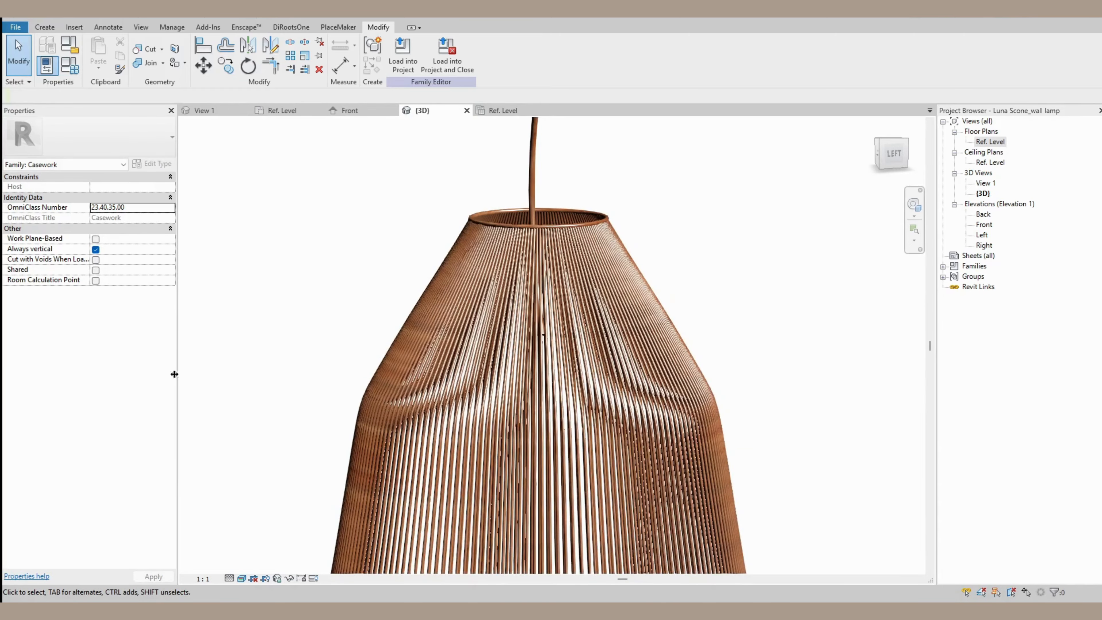